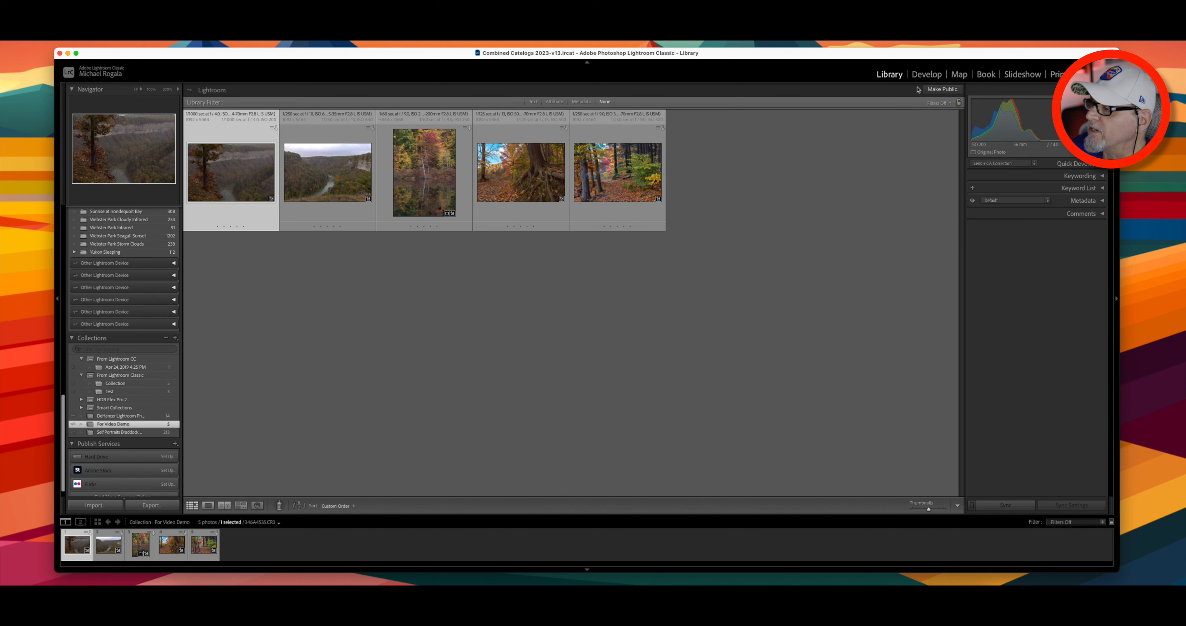
Step: Open the first canyon photo in the Develop module and look through the profiles offered in the Basic adjustments
double_click(234, 184)
click(927, 74)
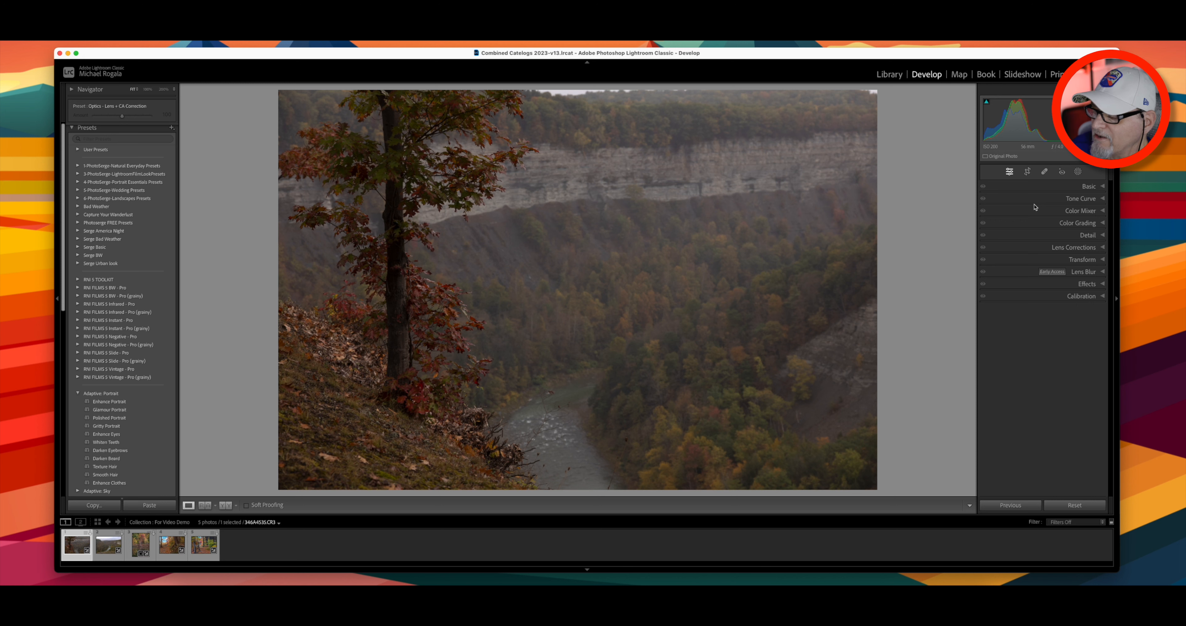
click(1103, 189)
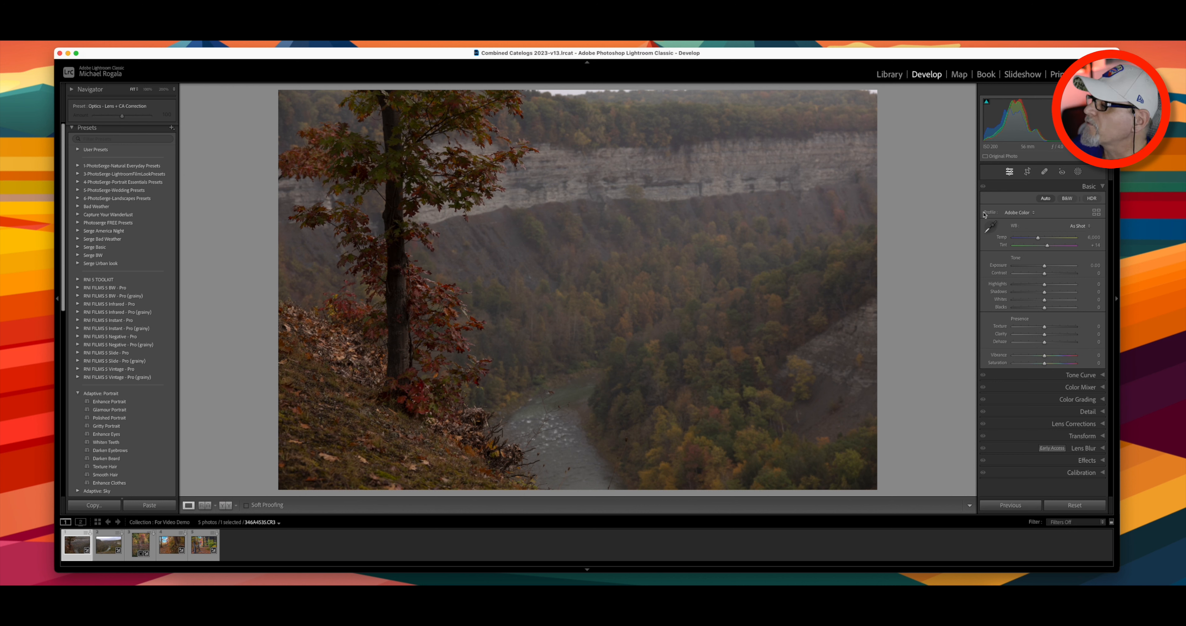
click(1033, 213)
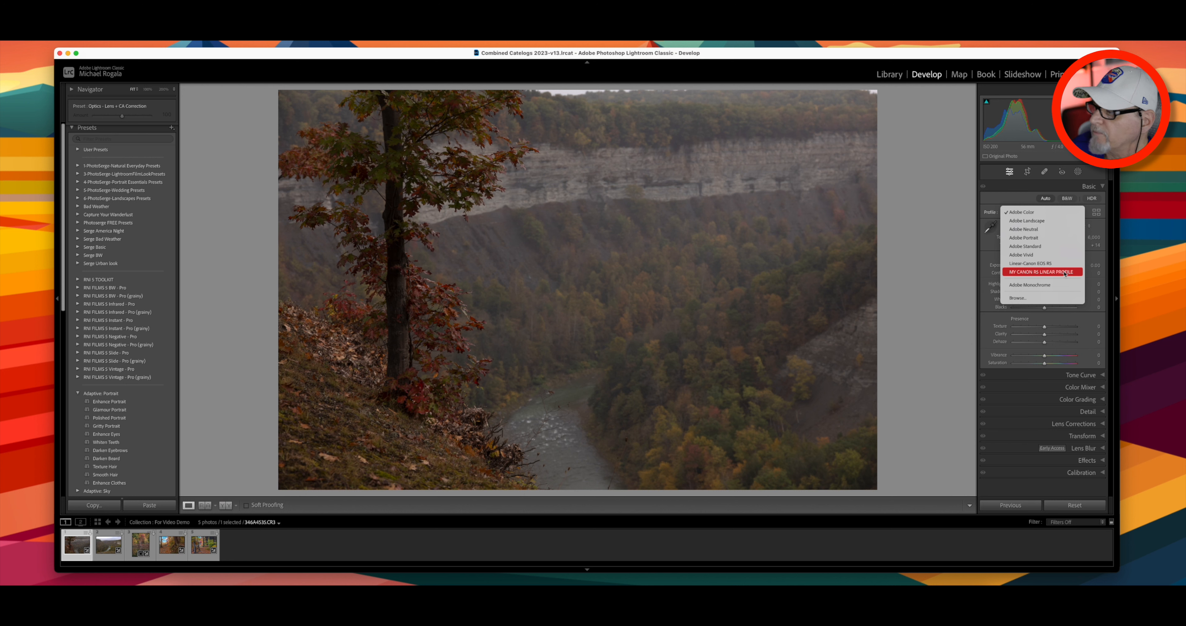
click(1005, 202)
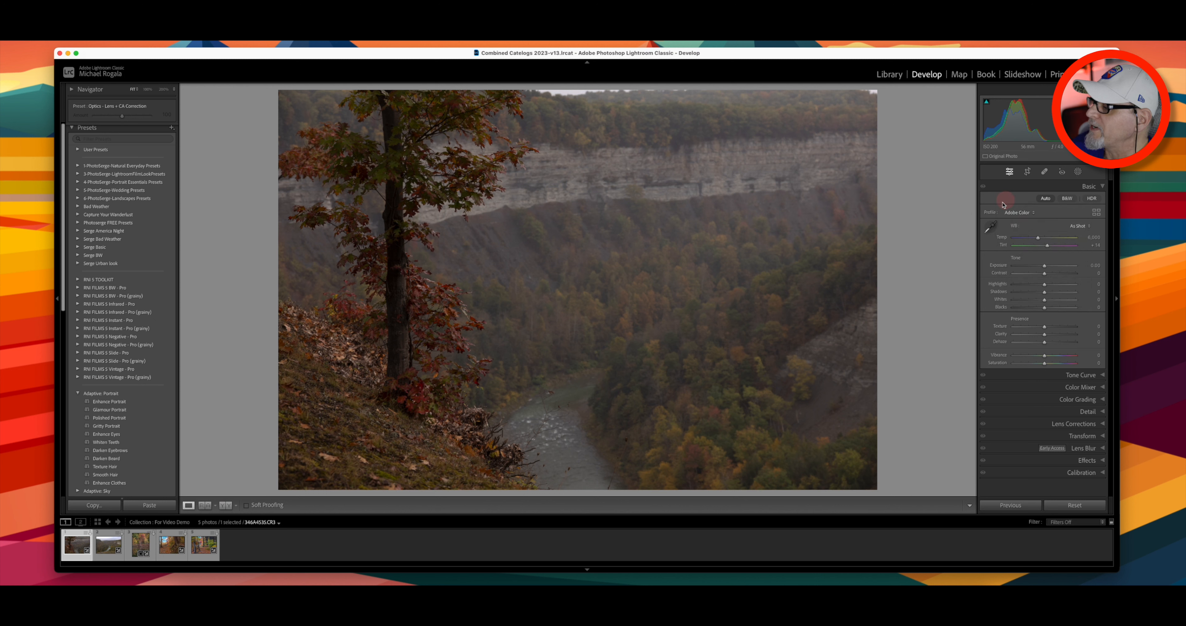
Step: Open the Profile Browser and look into the Favorites and Adobe Raw profile groups
click(1096, 214)
scroll(1087, 271, up, 2)
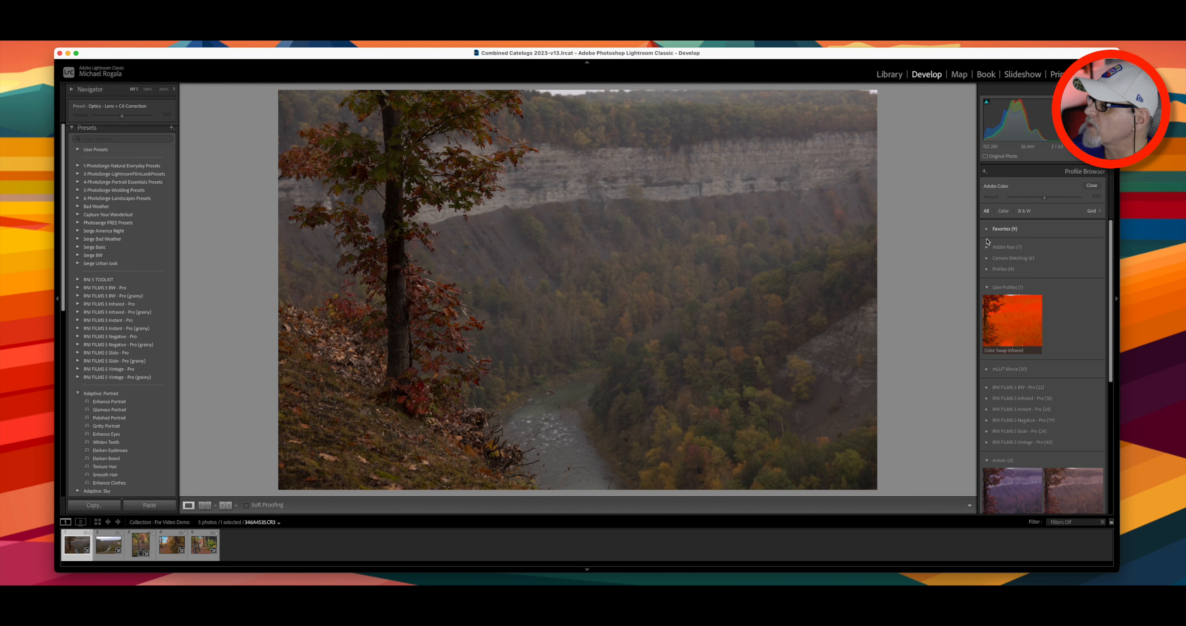
click(987, 230)
click(987, 229)
click(987, 247)
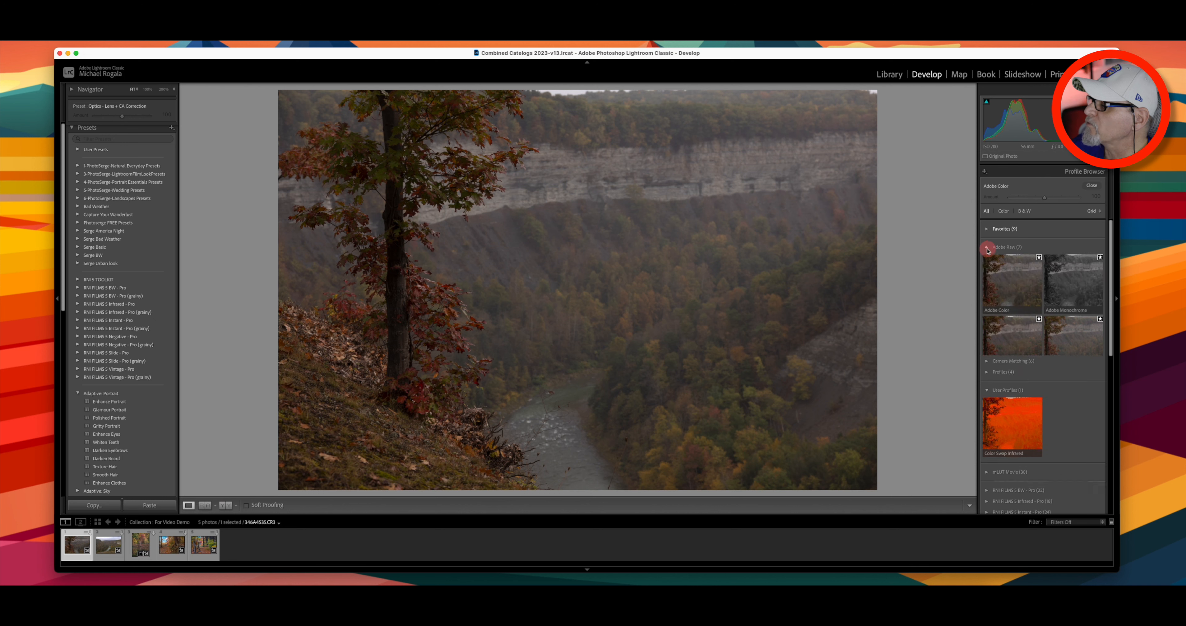
click(987, 247)
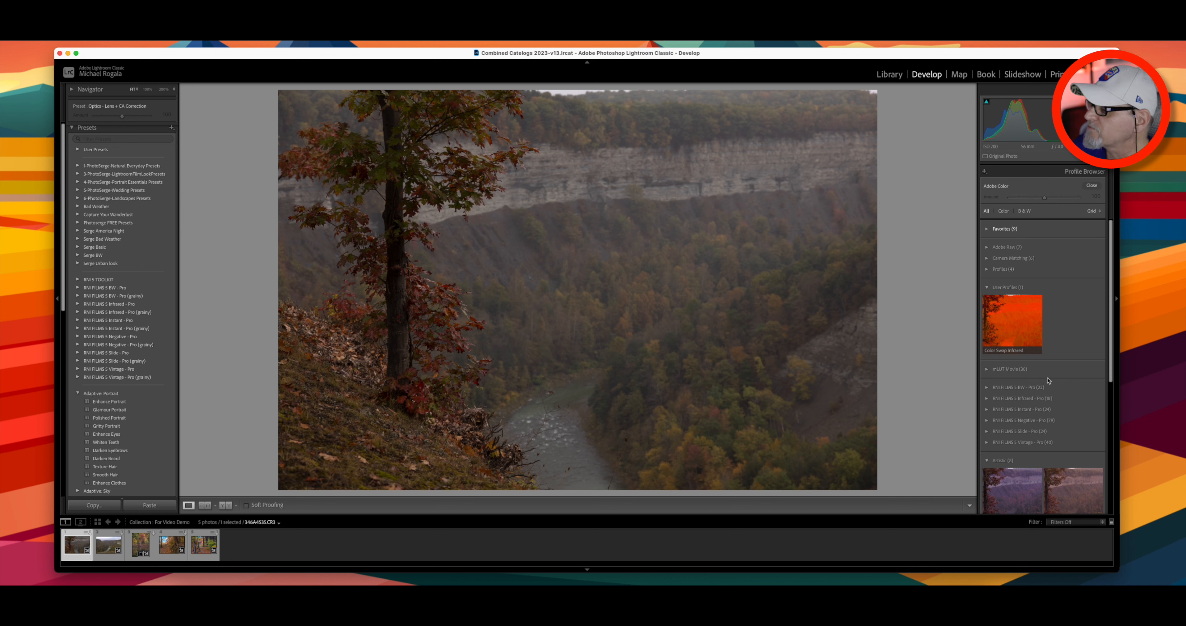
Step: Examine the user, RNI Films and Artistic profiles, previewing Color Swap Infrared and Artistic 01 on the photo
scroll(1084, 395, down, 5)
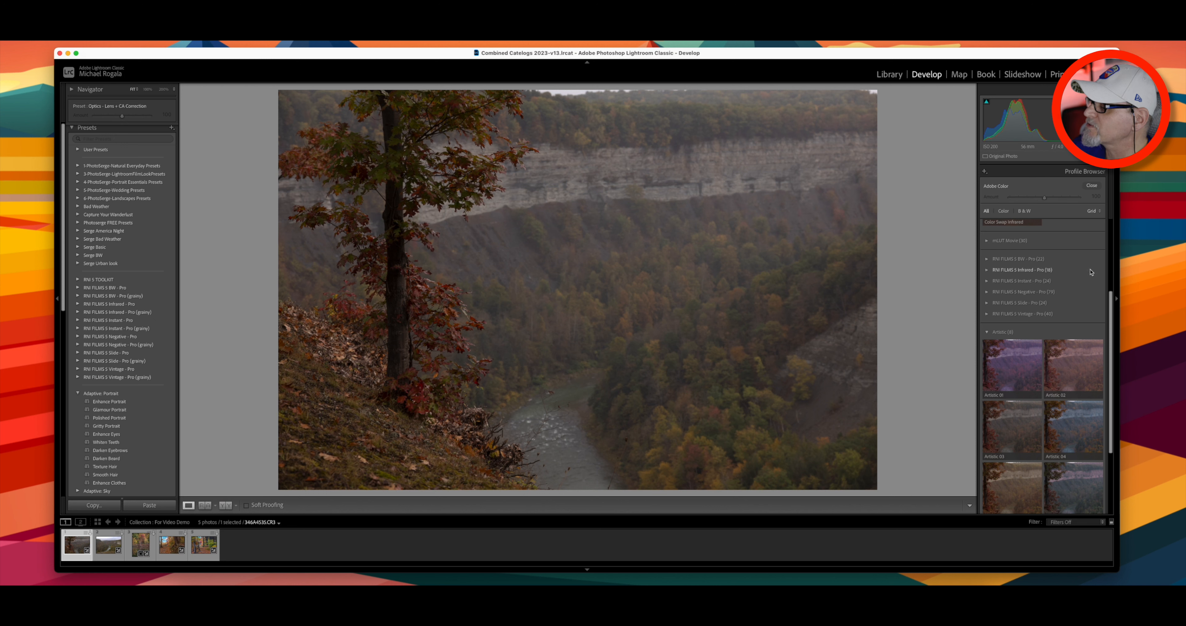
scroll(1086, 281, down, 4)
scroll(1013, 294, up, 2)
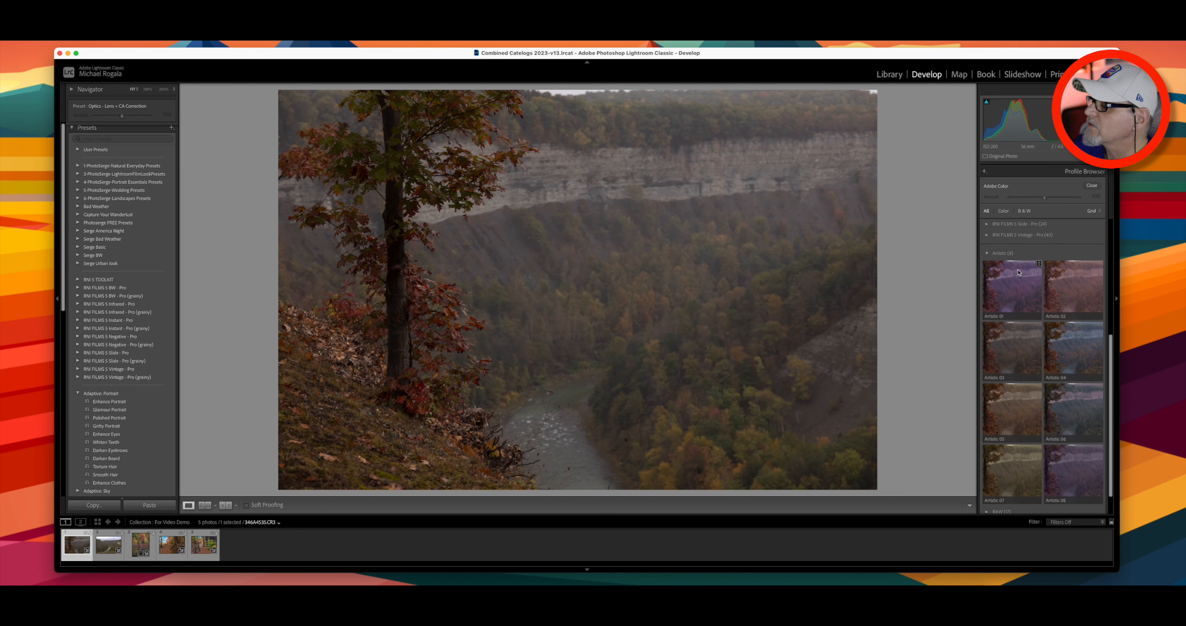
scroll(996, 256, up, 6)
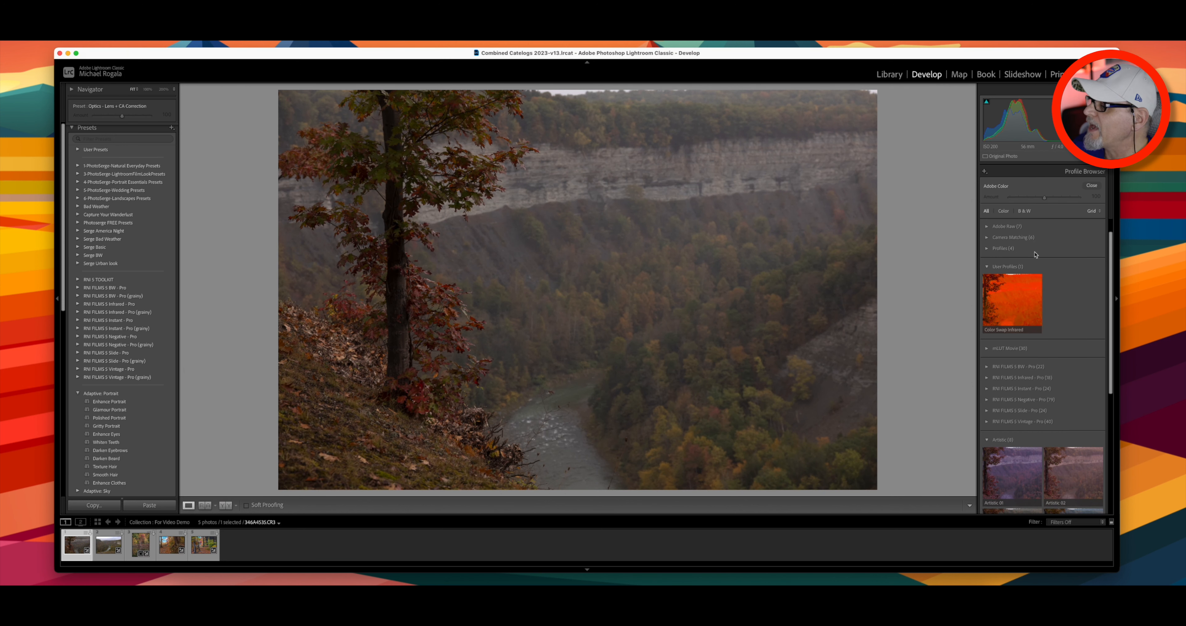
click(1039, 284)
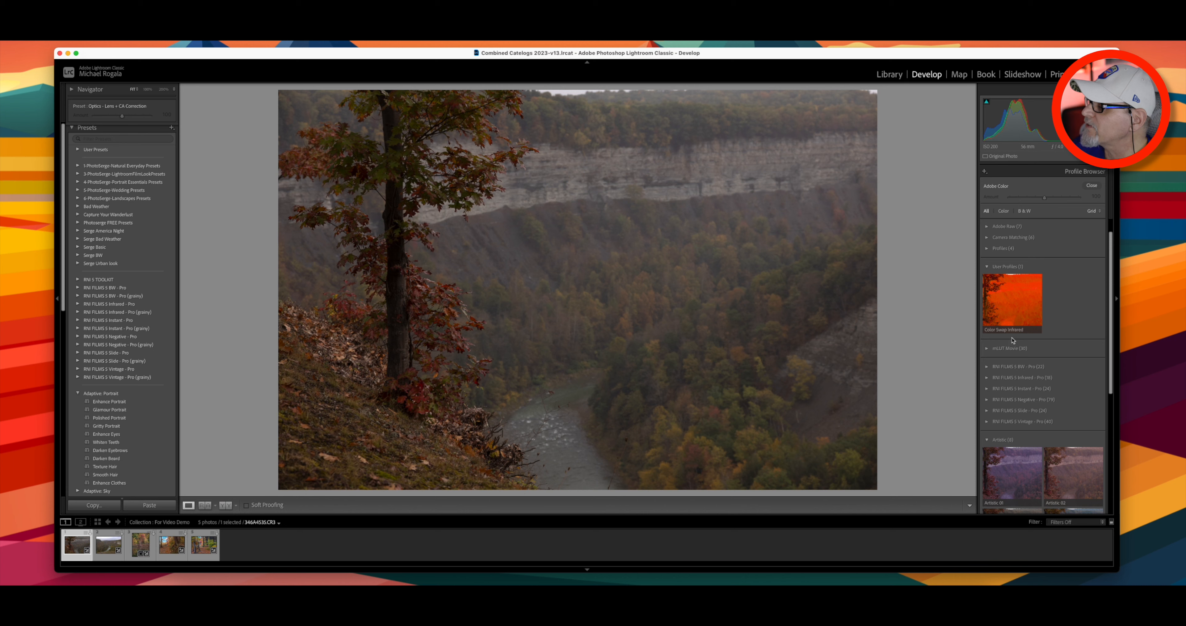
click(1031, 327)
scroll(1086, 324, down, 2)
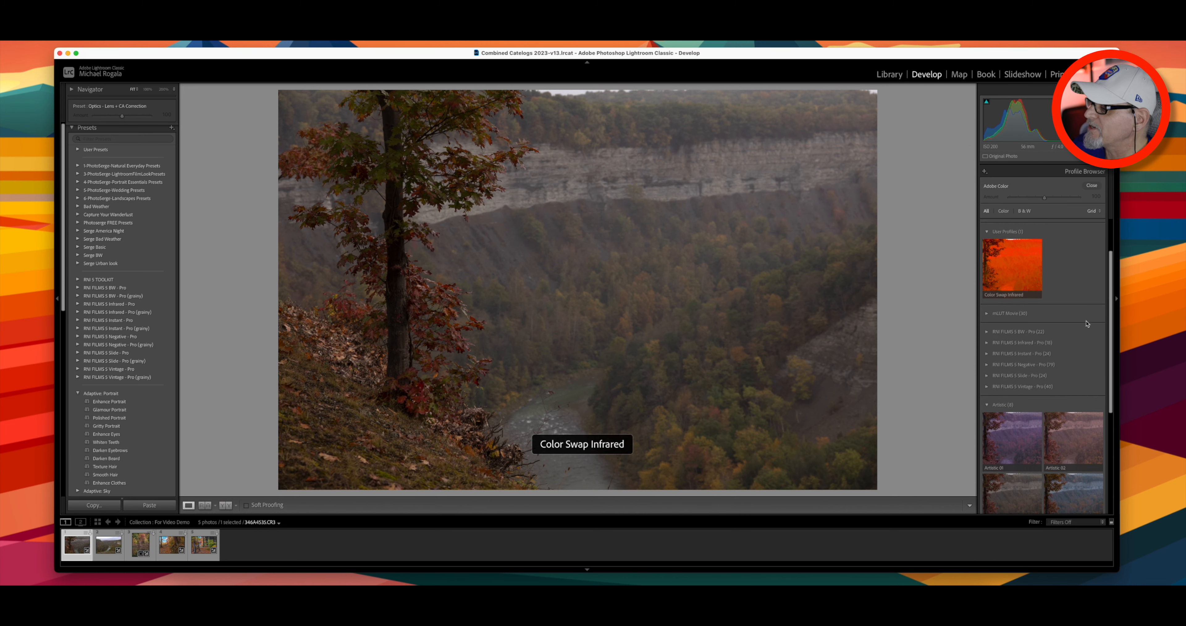
scroll(1087, 324, down, 3)
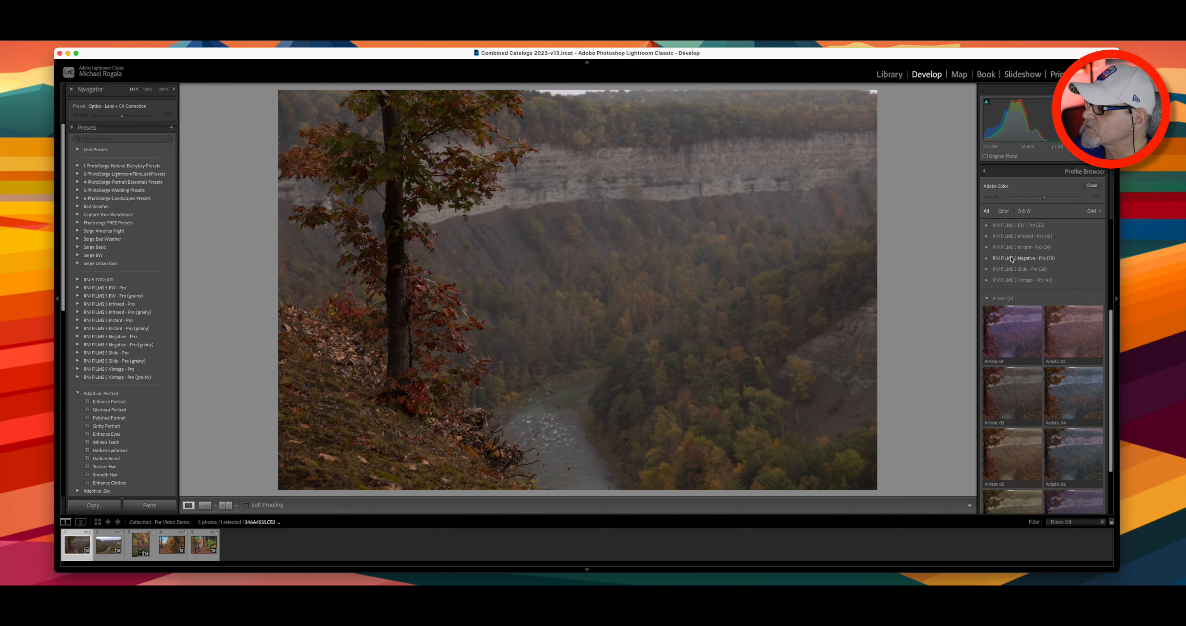
scroll(1085, 262, down, 2)
click(1033, 266)
scroll(1032, 267, up, 1)
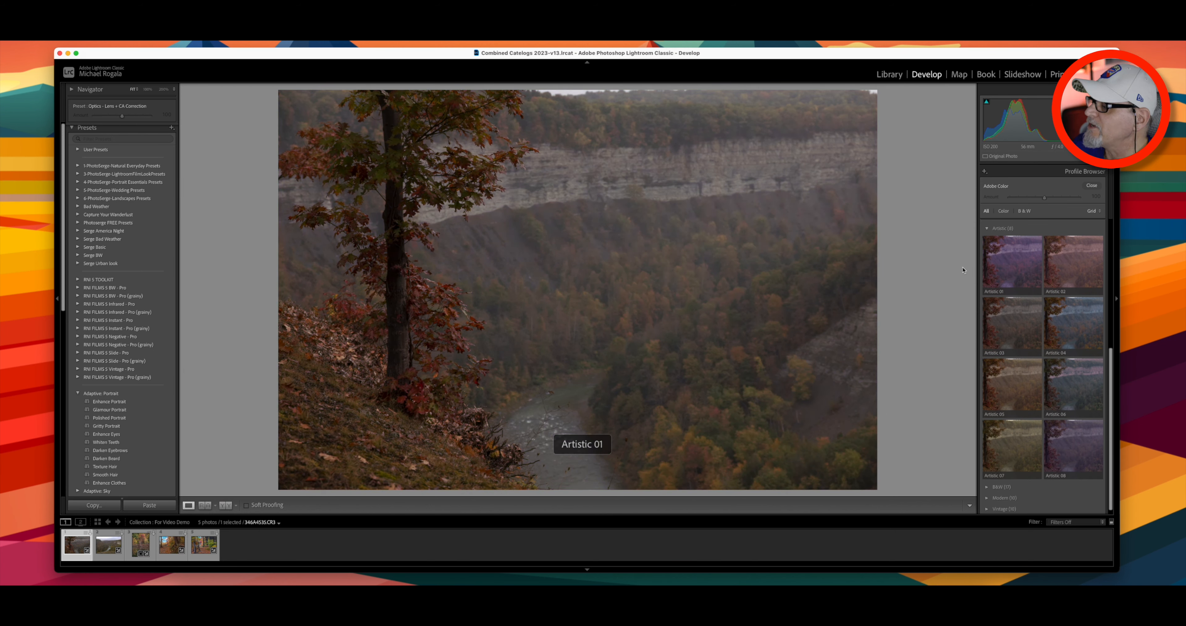
Step: Show the profiles as a list, preview the Artistic ones, and return to thumbnail display
click(1094, 211)
click(1096, 232)
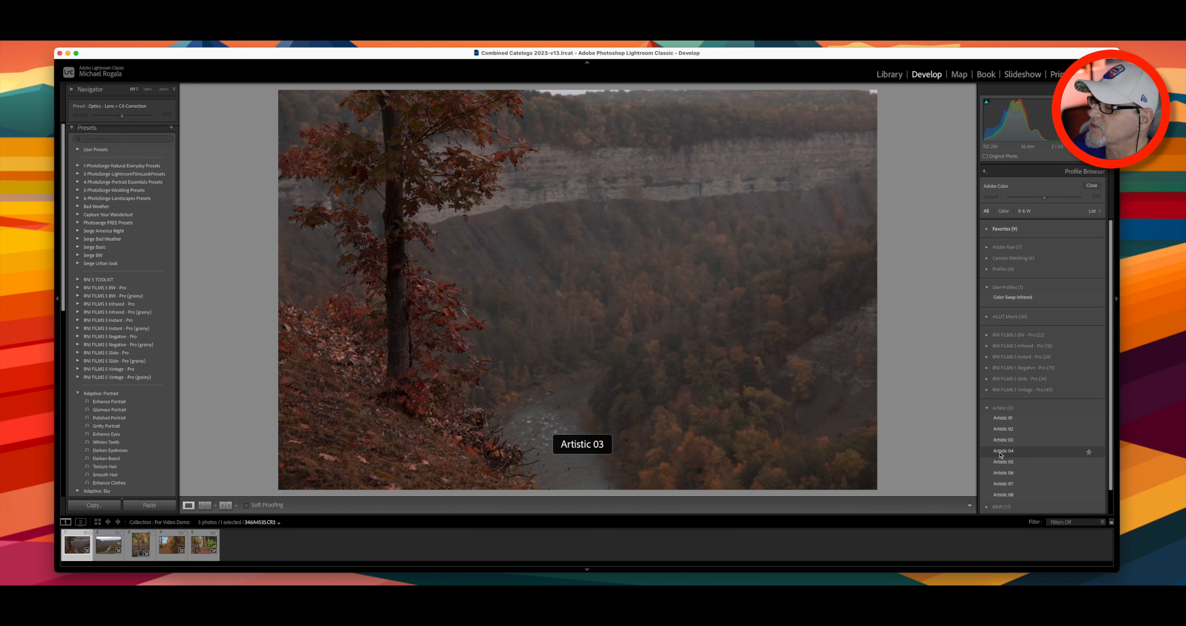
click(1100, 212)
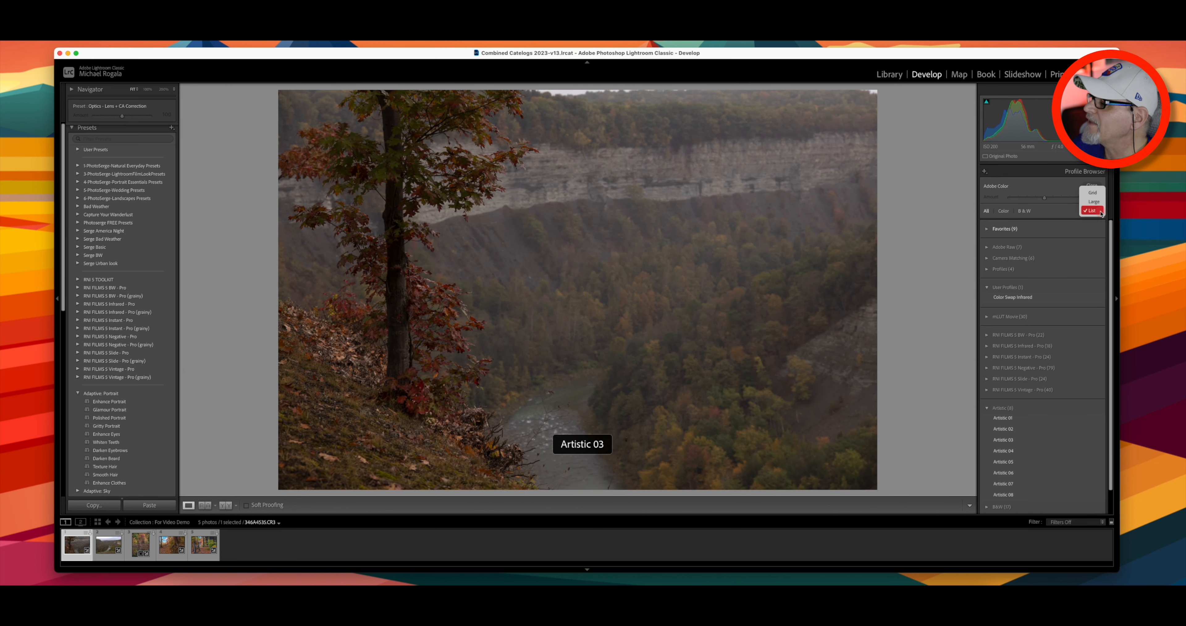
click(1094, 201)
Step: Apply the Artistic 03 profile to the photo, then reset the photo's adjustments
scroll(1034, 436, down, 1)
scroll(1033, 436, down, 5)
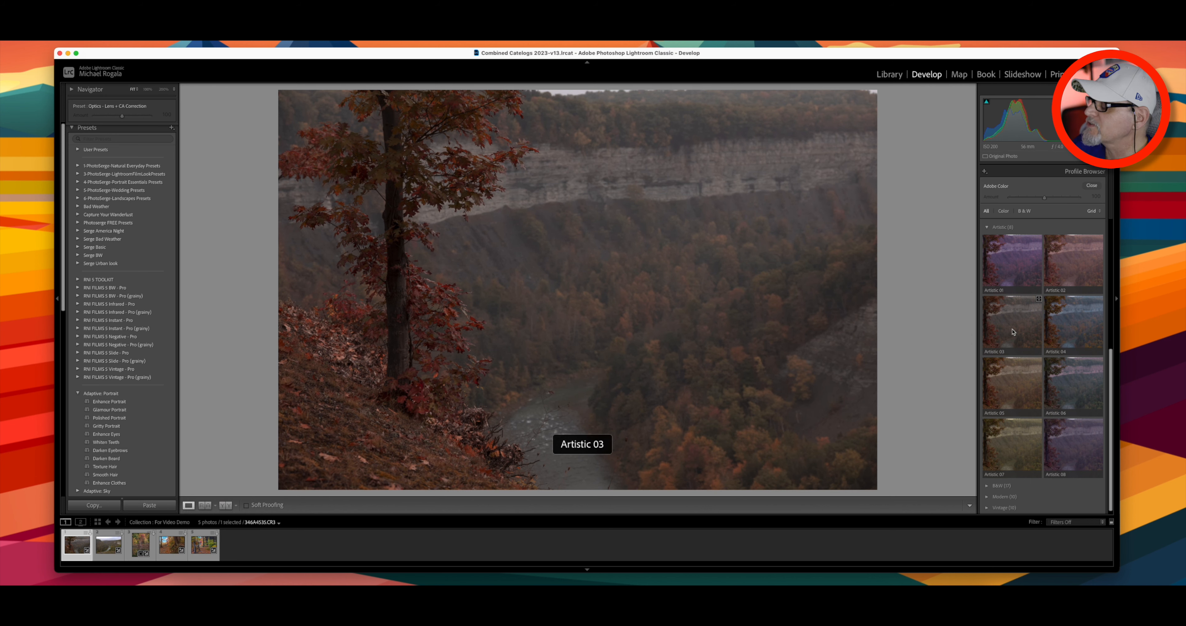
double_click(1012, 331)
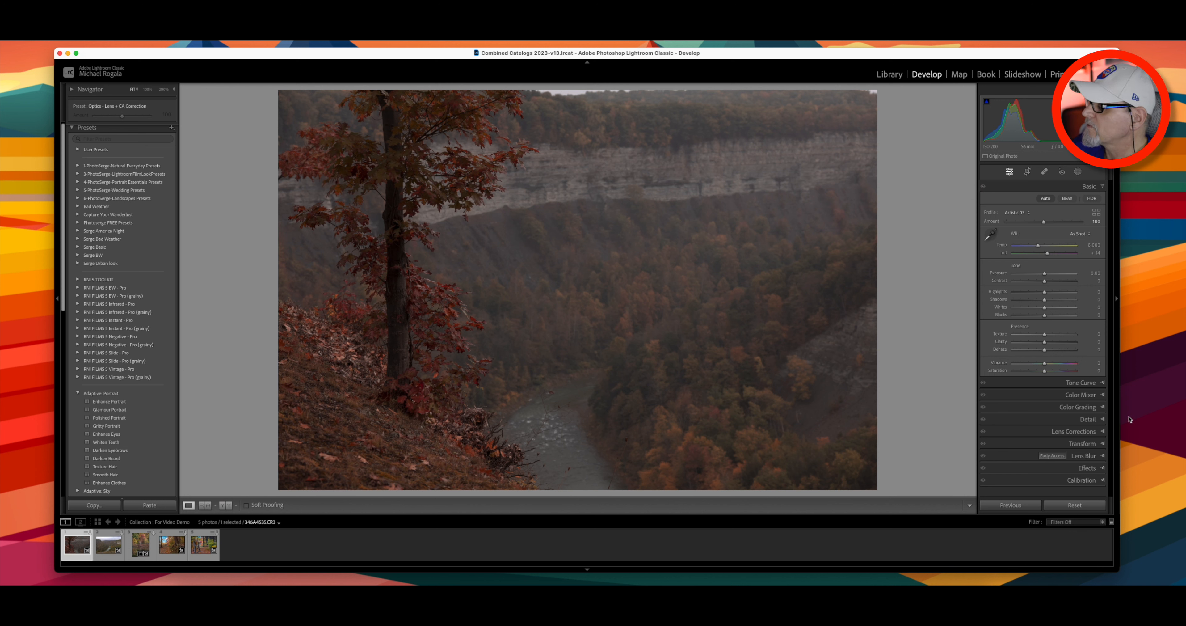
click(1076, 505)
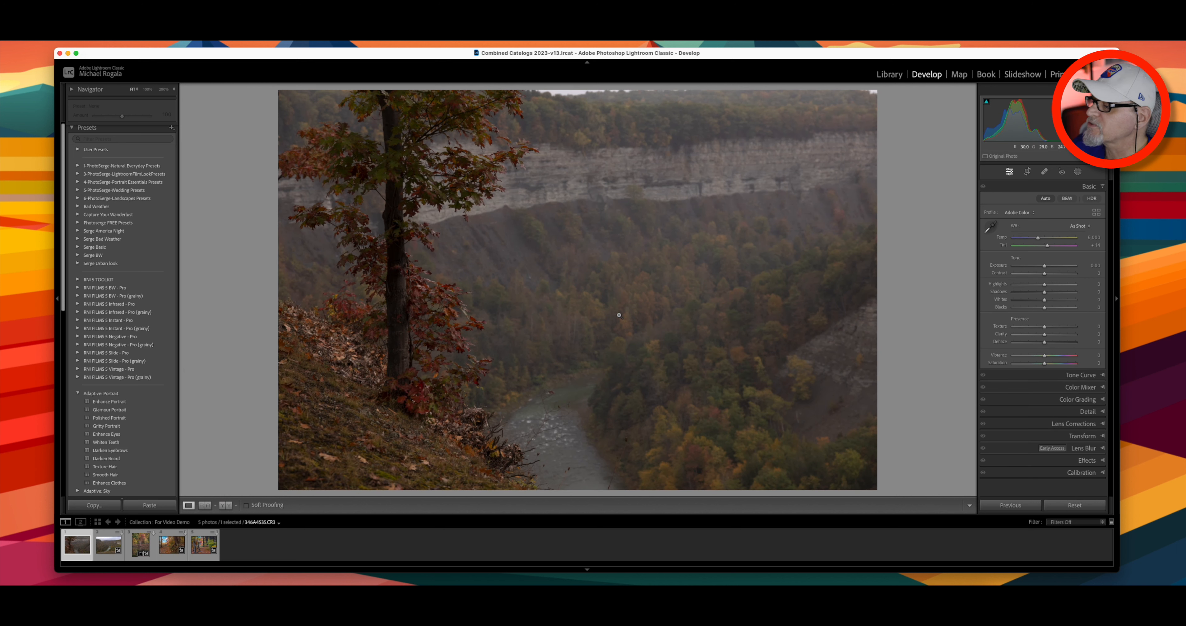
Step: Apply the Artistic 03 profile to the canyon photo from the Profile Browser and close the browser
click(1031, 212)
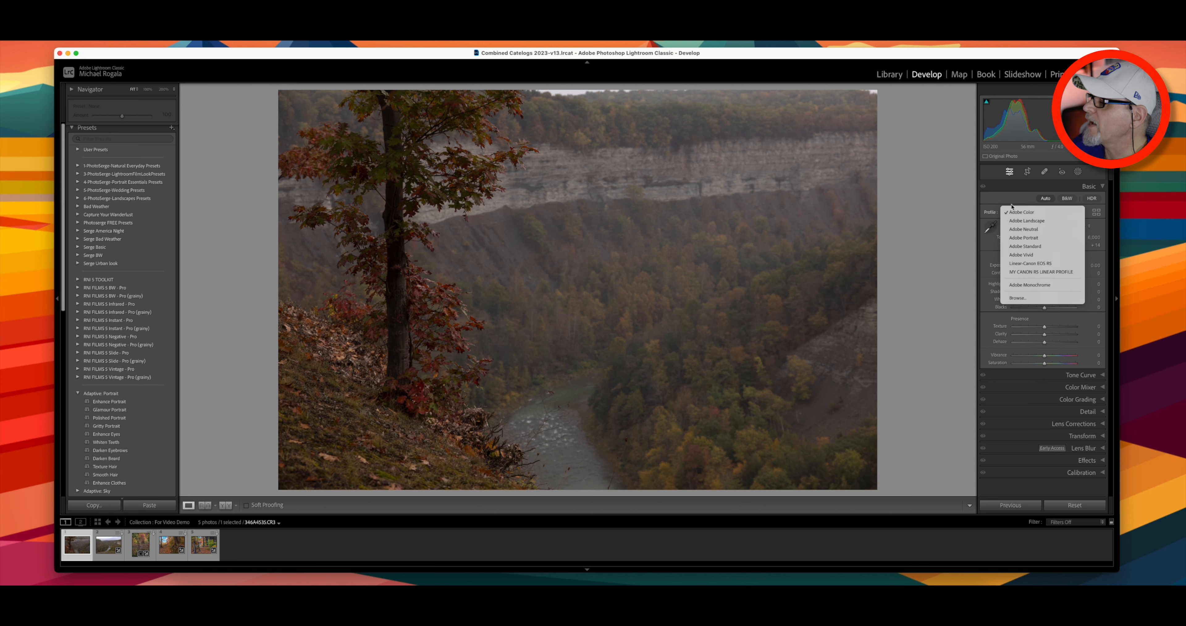
click(1050, 211)
click(1096, 212)
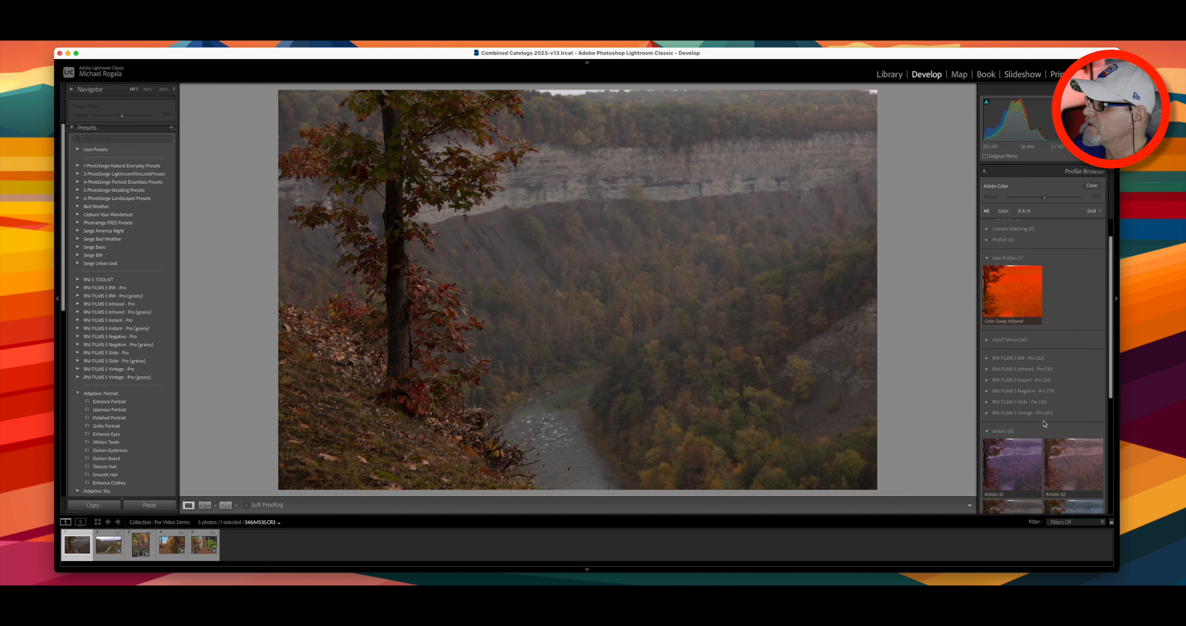
scroll(1065, 460, down, 3)
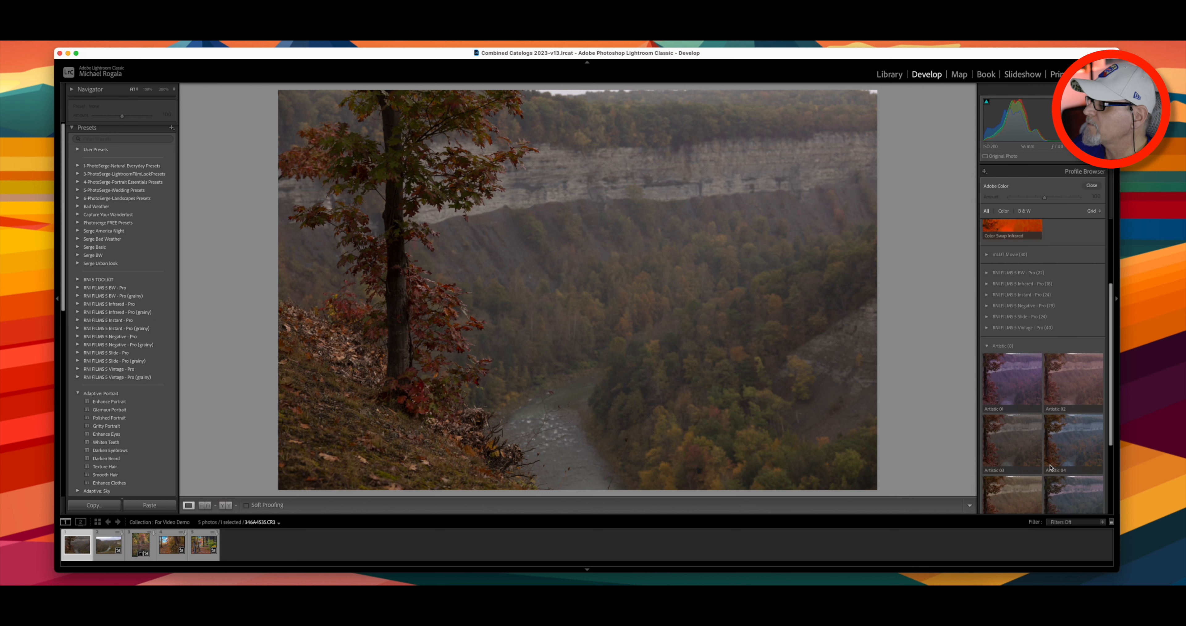
click(1016, 450)
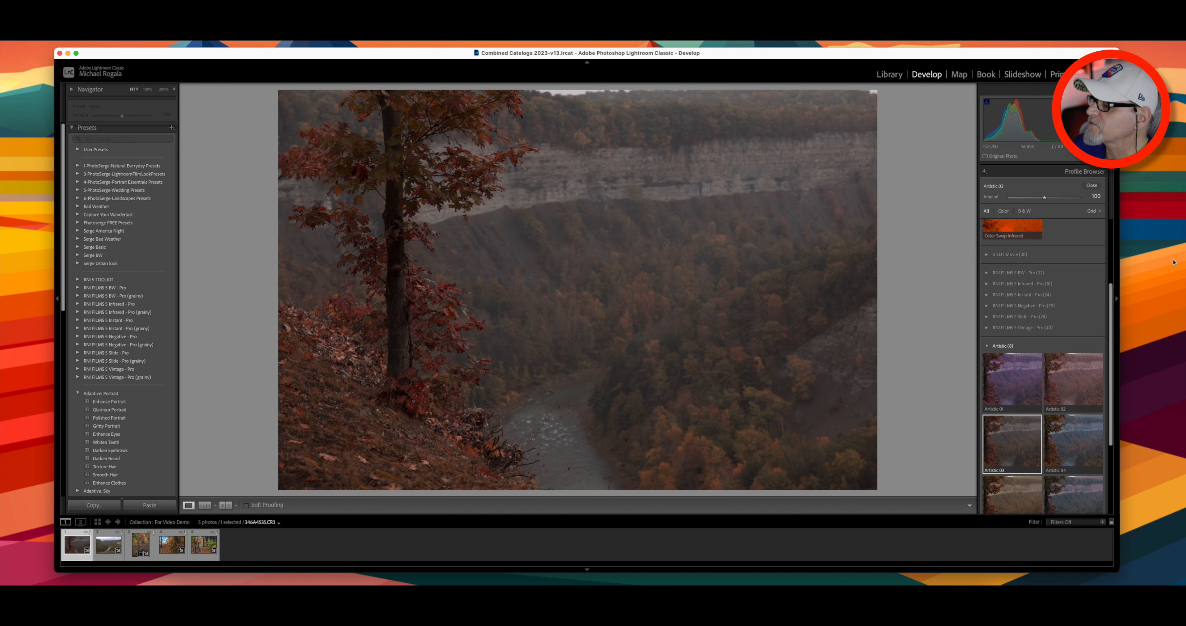
click(1092, 186)
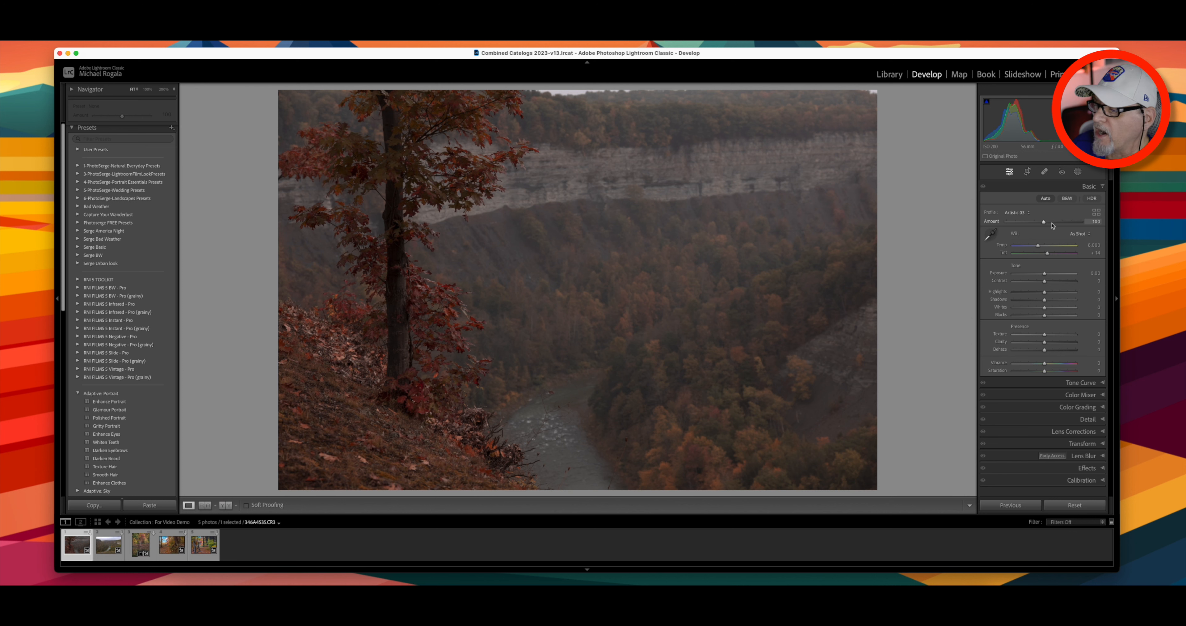
Step: Apply automatic tone, set Exposure to +0.40 and Shadows to +3, lower the Blacks slightly, and cool the white balance temperature a little
click(1045, 199)
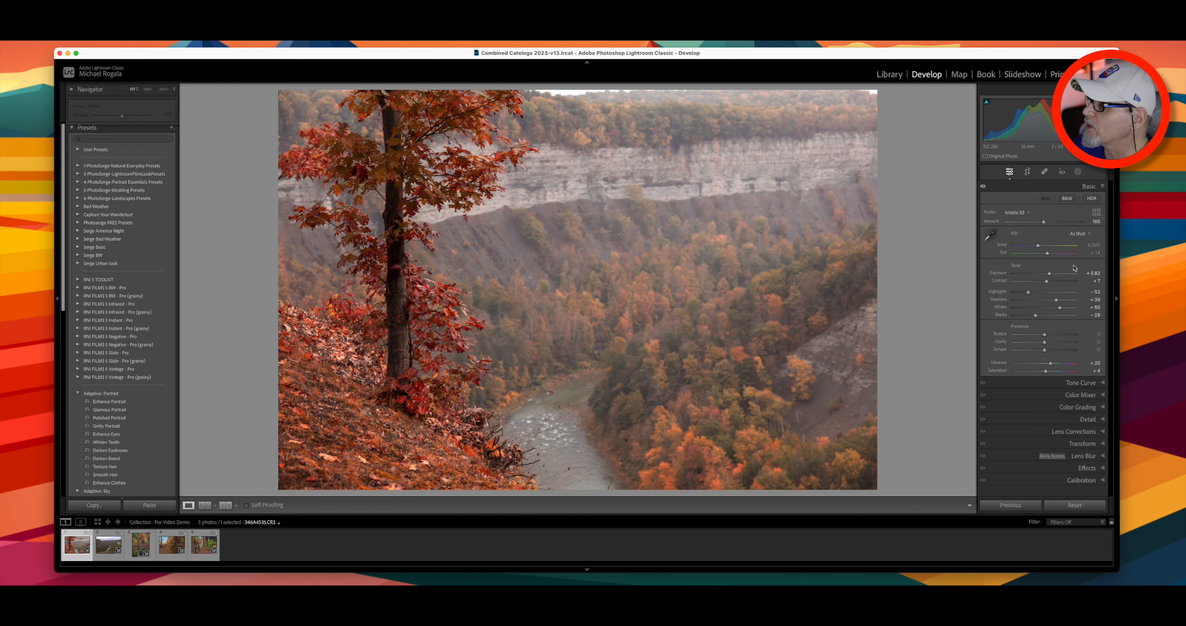
drag(1049, 275, 1046, 275)
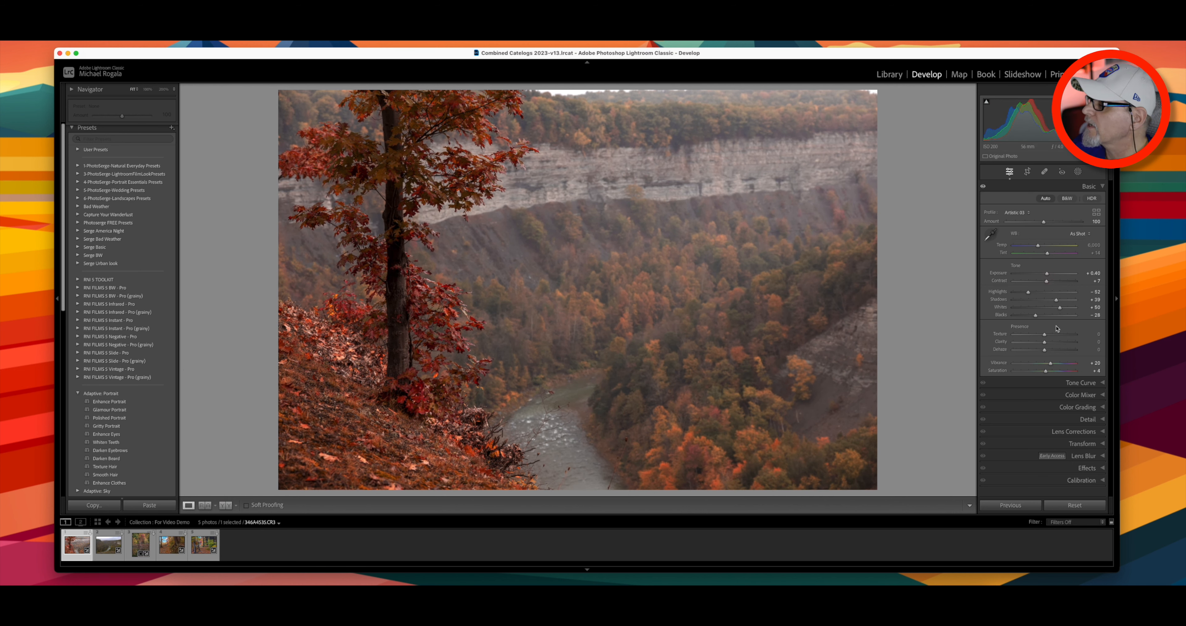
drag(1055, 301, 1032, 316)
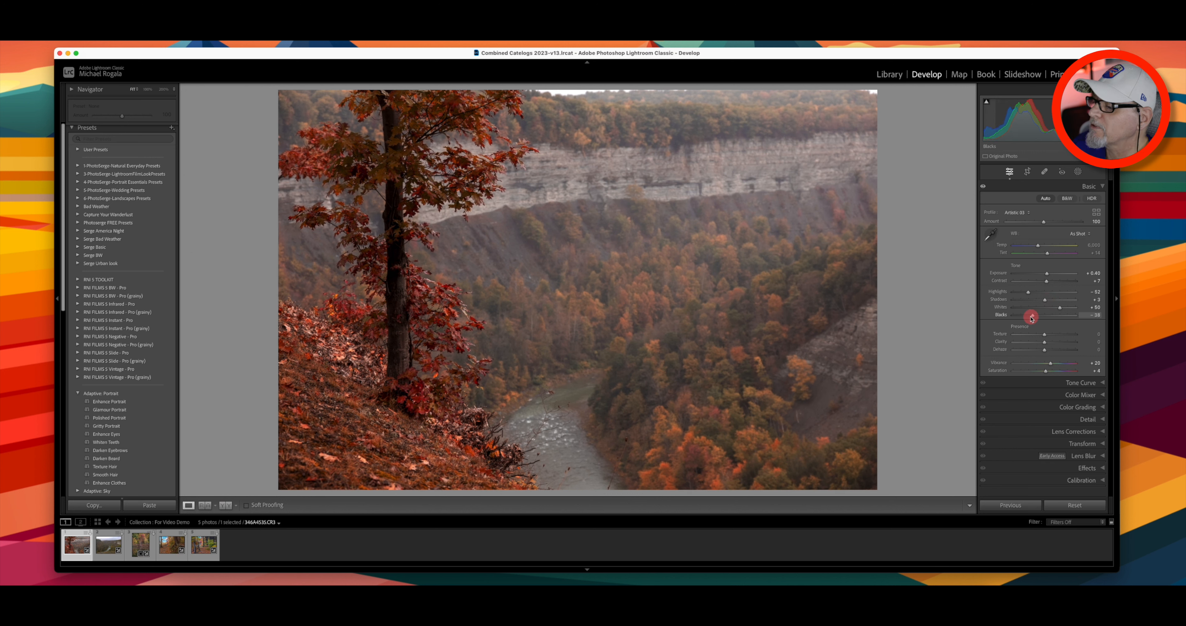
drag(1038, 247, 1036, 248)
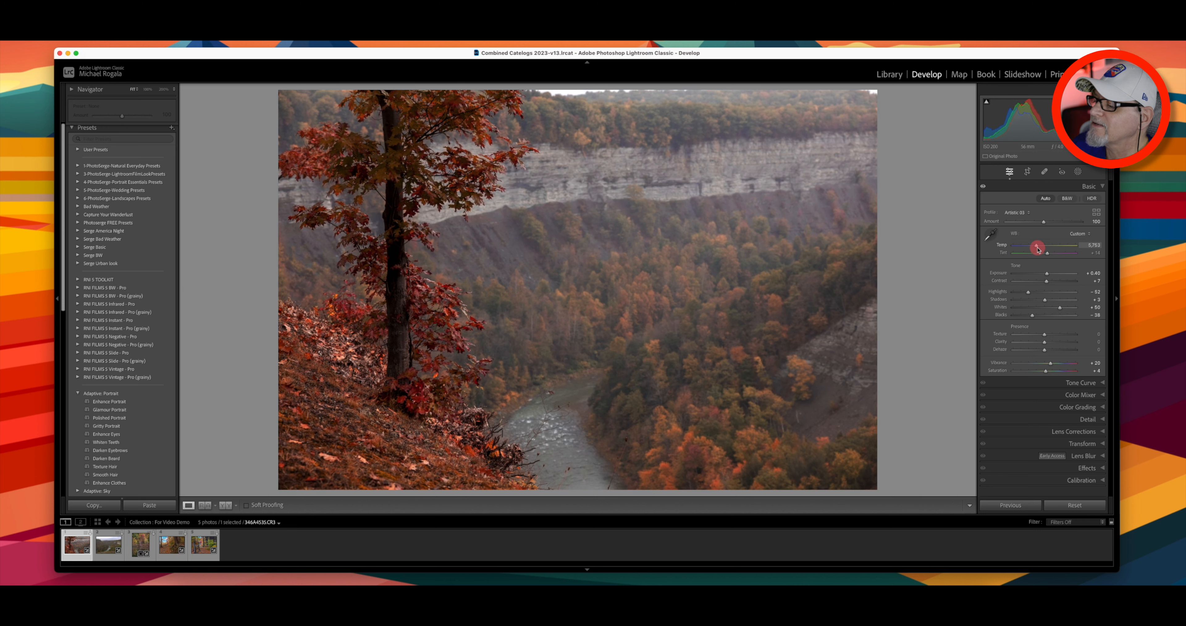
drag(1038, 249, 1038, 249)
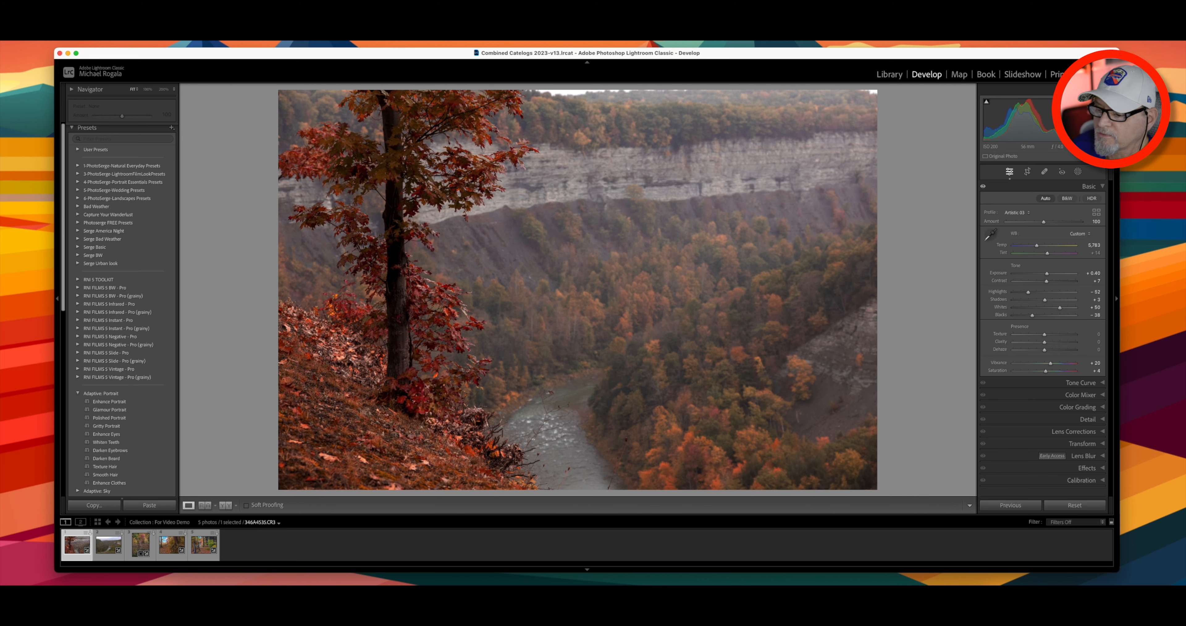
Step: Switch to the second photo, the river valley, and check its Detail sharpening settings
key(Right)
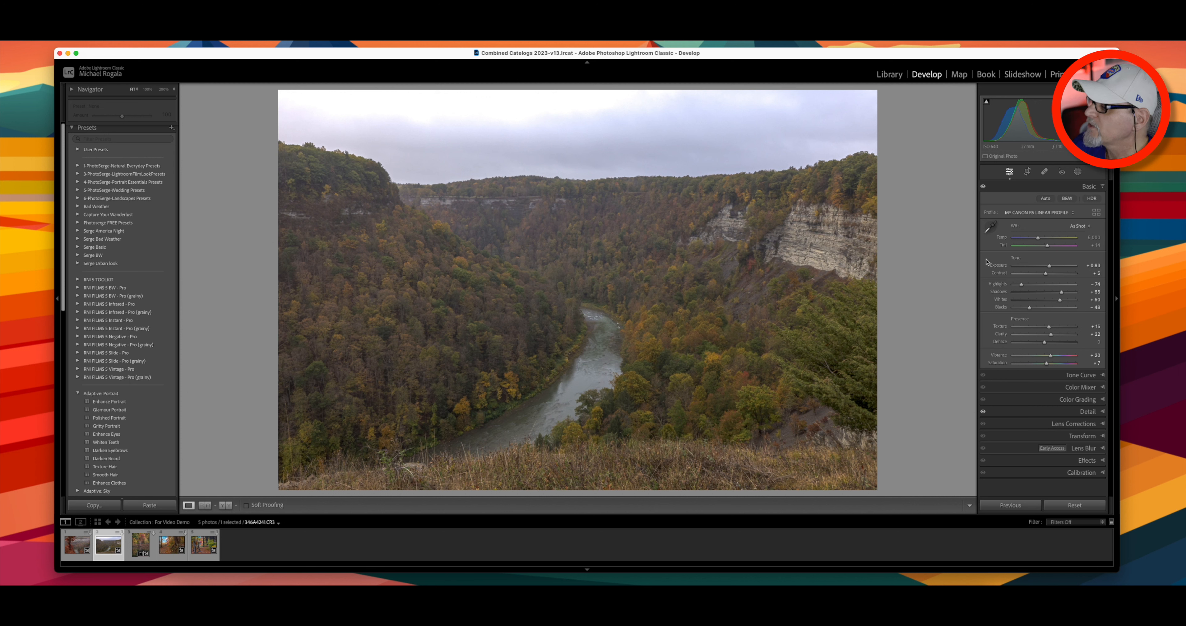
click(1106, 415)
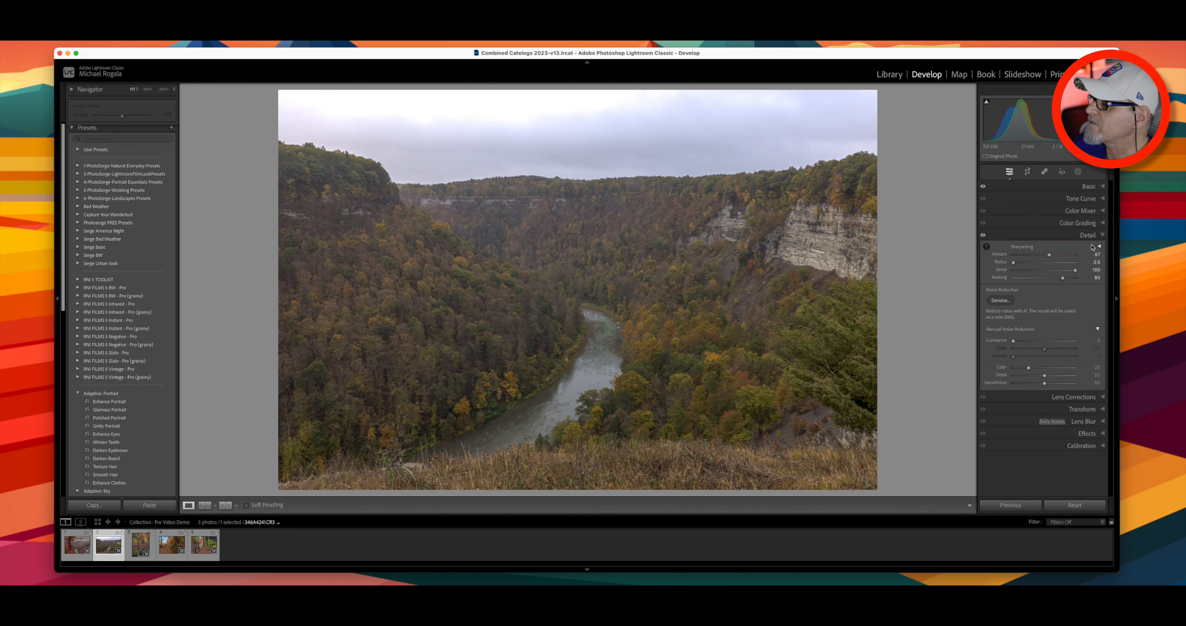
click(1089, 235)
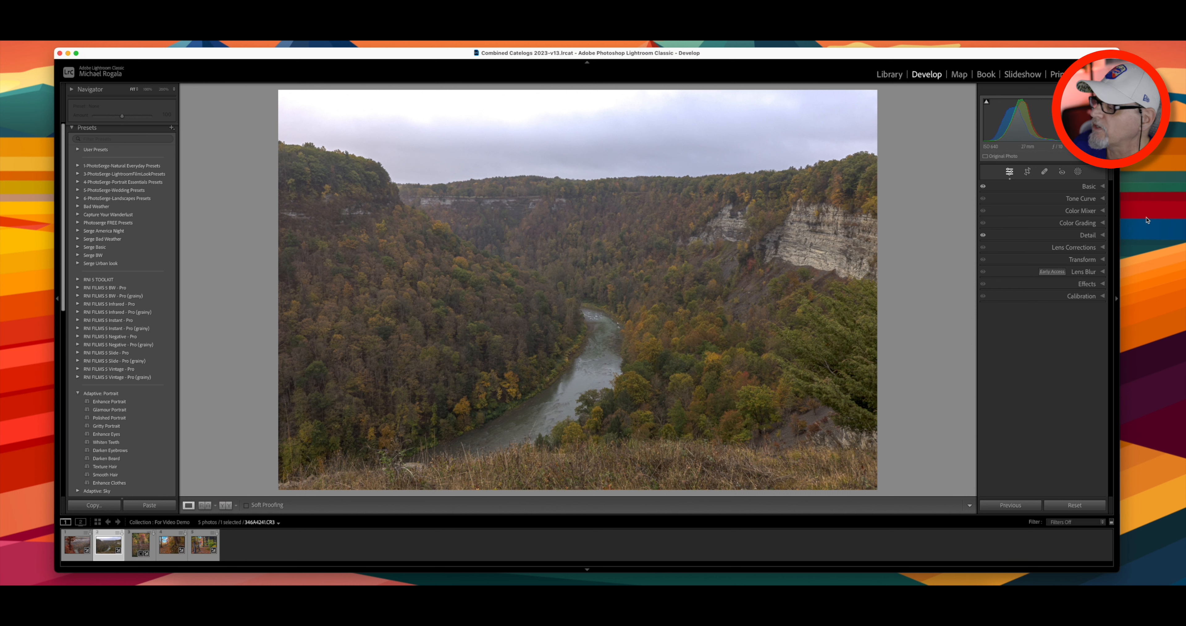
Step: In the Calibration adjustments, set the Blue Primary hue to -24 and its saturation to +5
click(1102, 295)
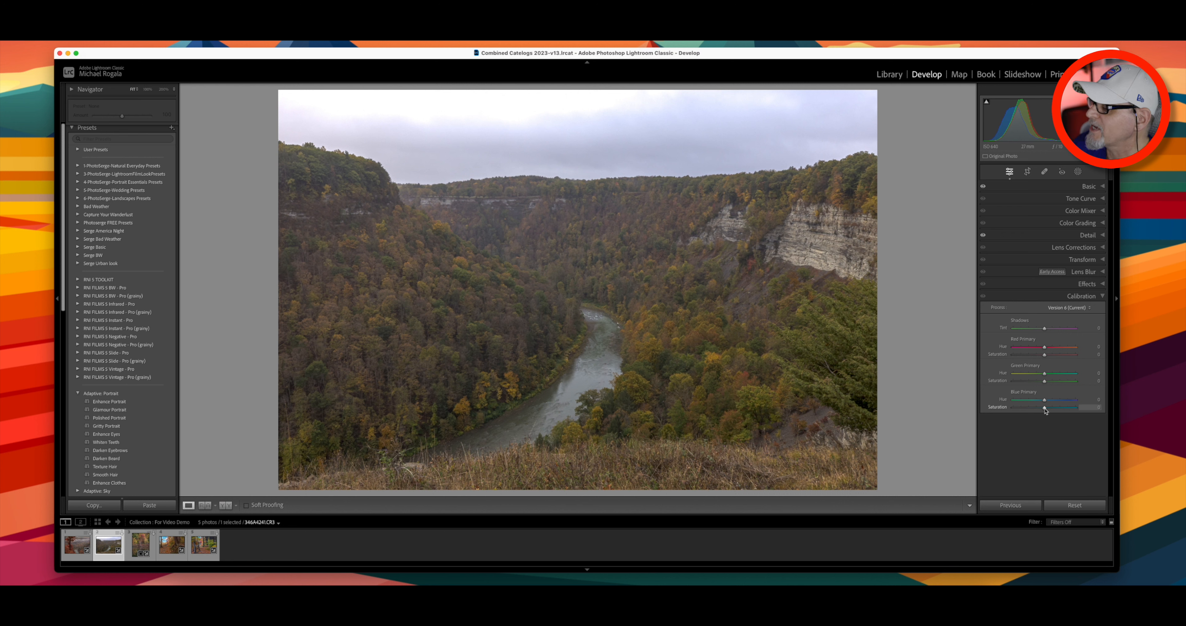
mouse_move(1045, 409)
mouse_down()
mouse_move(1062, 410)
mouse_move(1040, 401)
mouse_up()
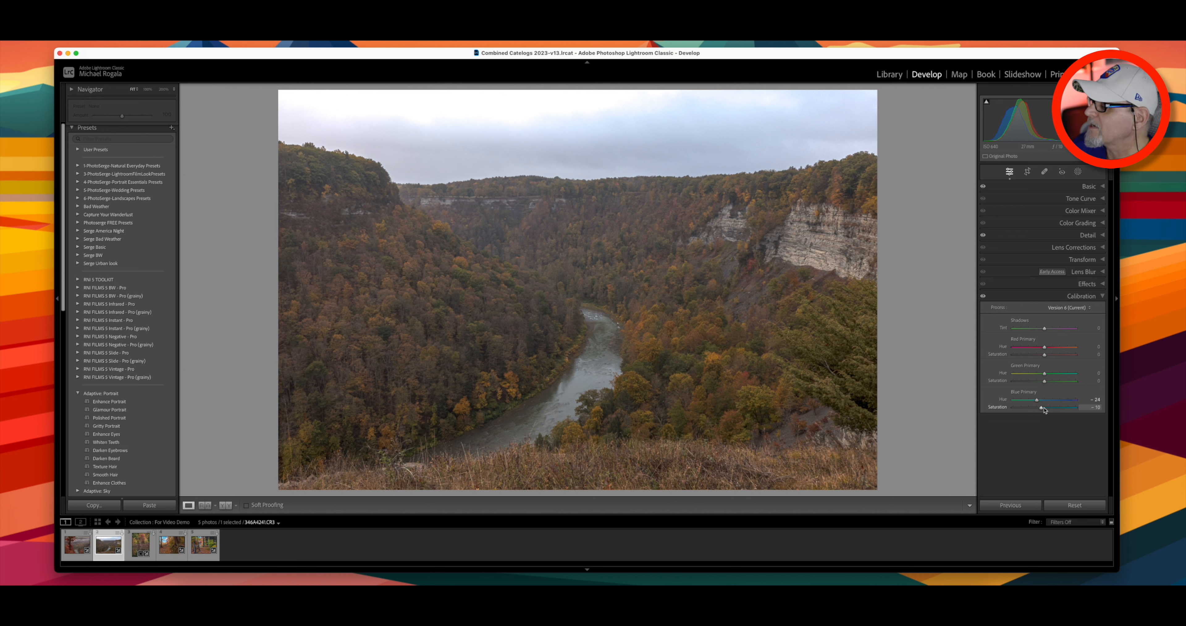
drag(1045, 409, 1046, 409)
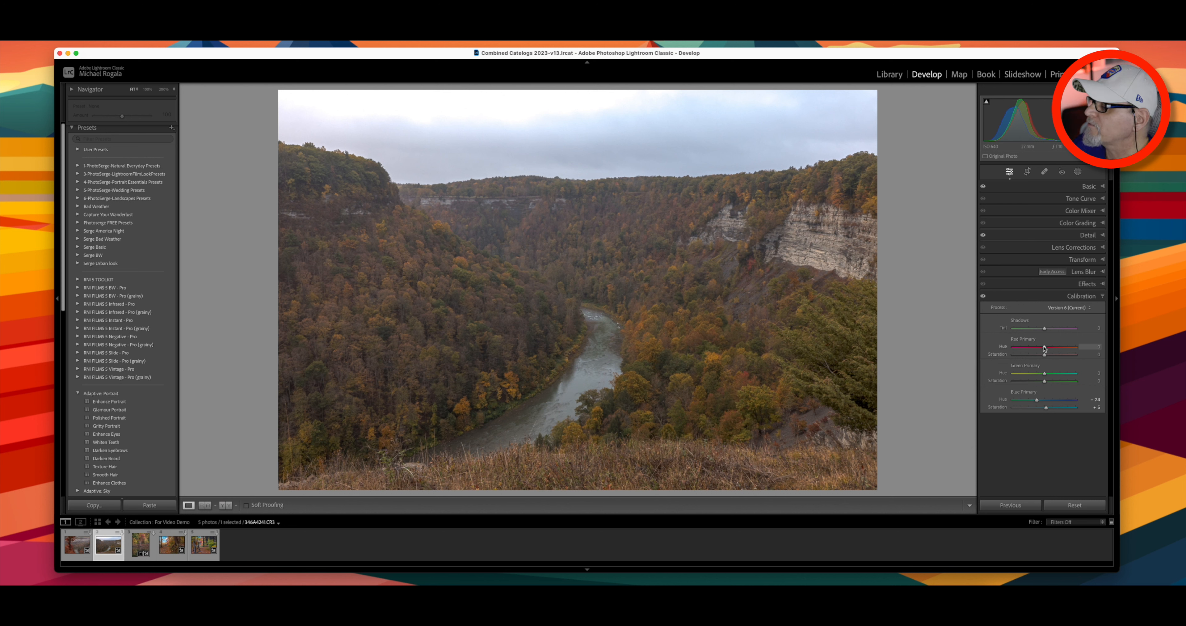
Step: Set the Calibration Red Primary hue to about -59 and saturation to +11, and the Green Primary hue to +24
drag(1044, 347, 1031, 349)
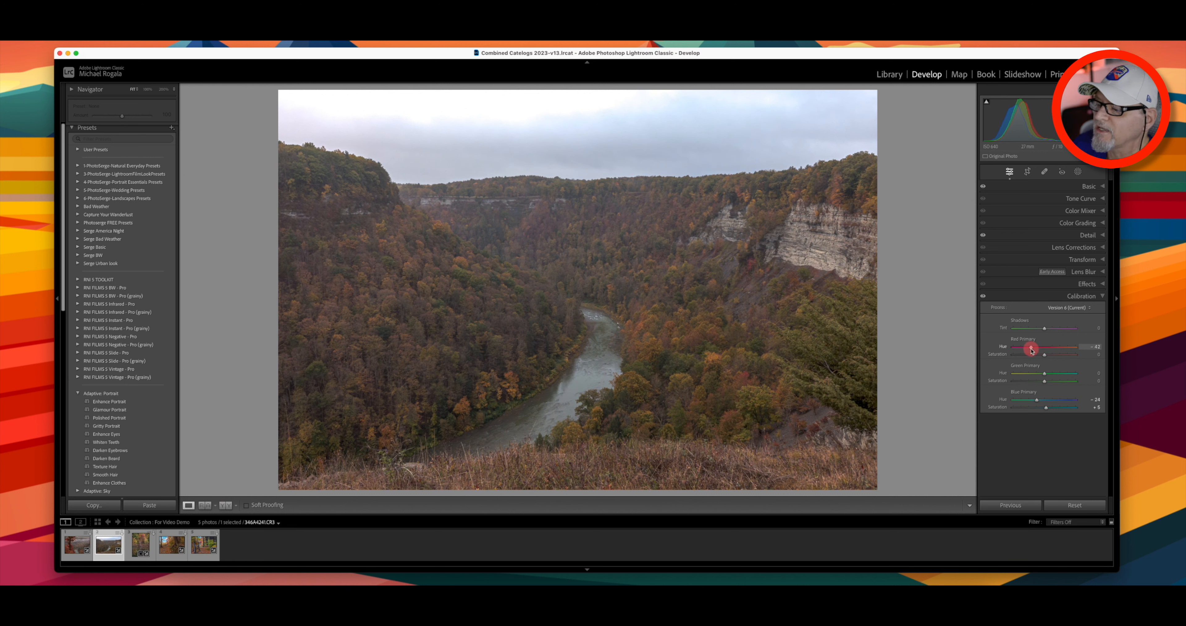
drag(1031, 350, 1025, 352)
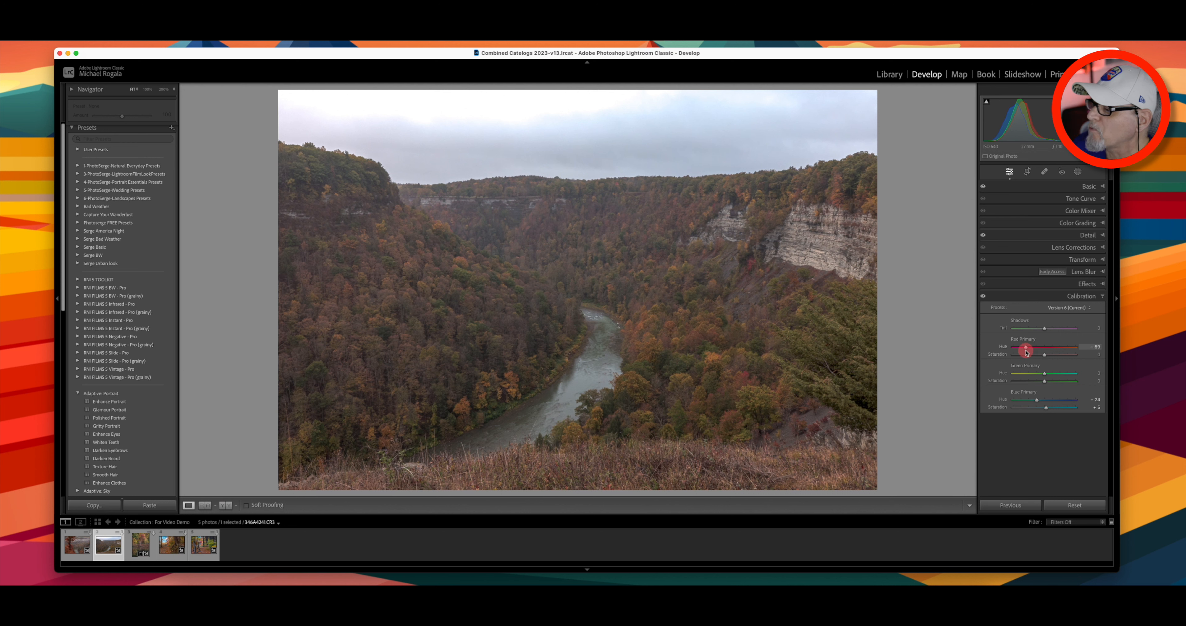
drag(1042, 355, 1047, 357)
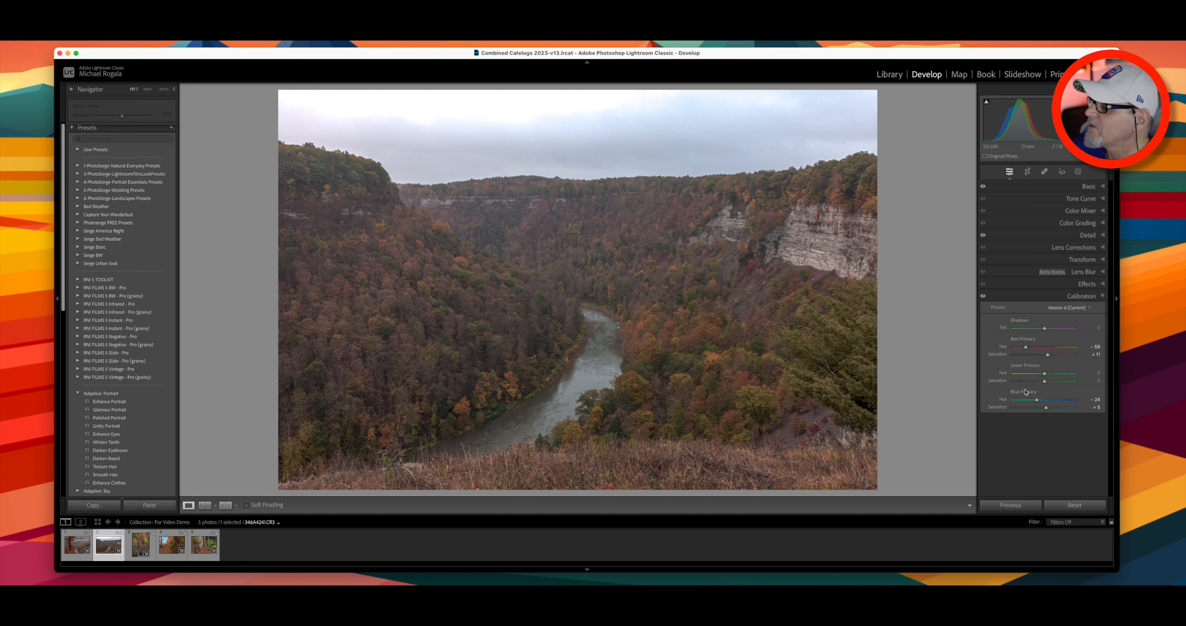
mouse_move(1046, 375)
mouse_down()
mouse_move(1019, 379)
mouse_move(1055, 382)
mouse_up()
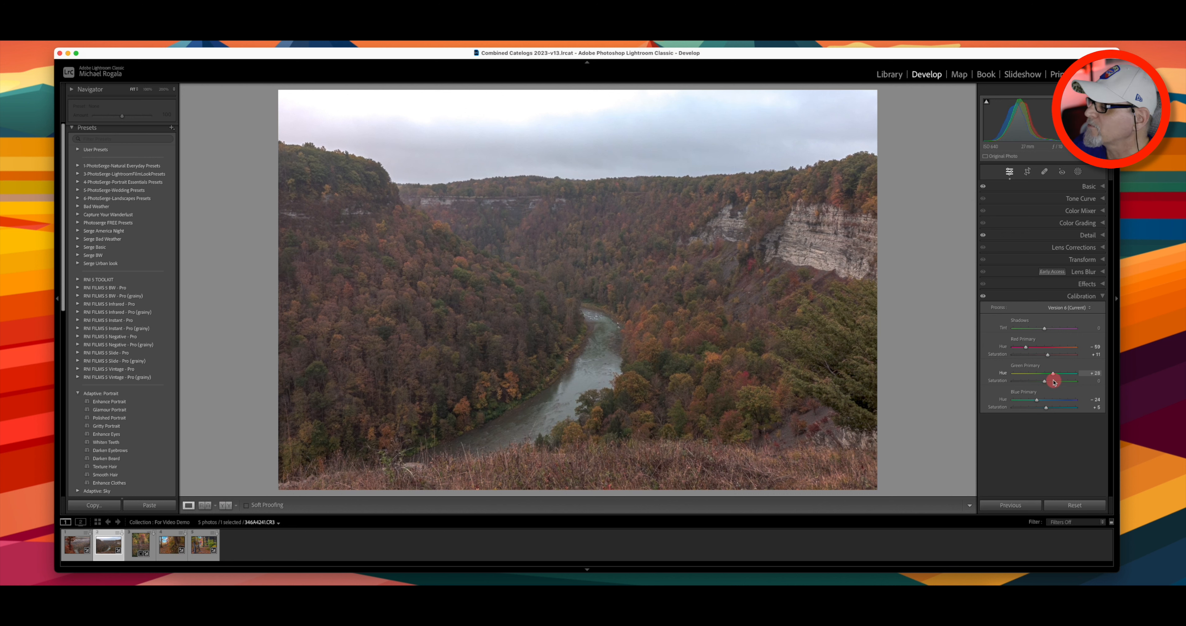
drag(1053, 382, 1053, 382)
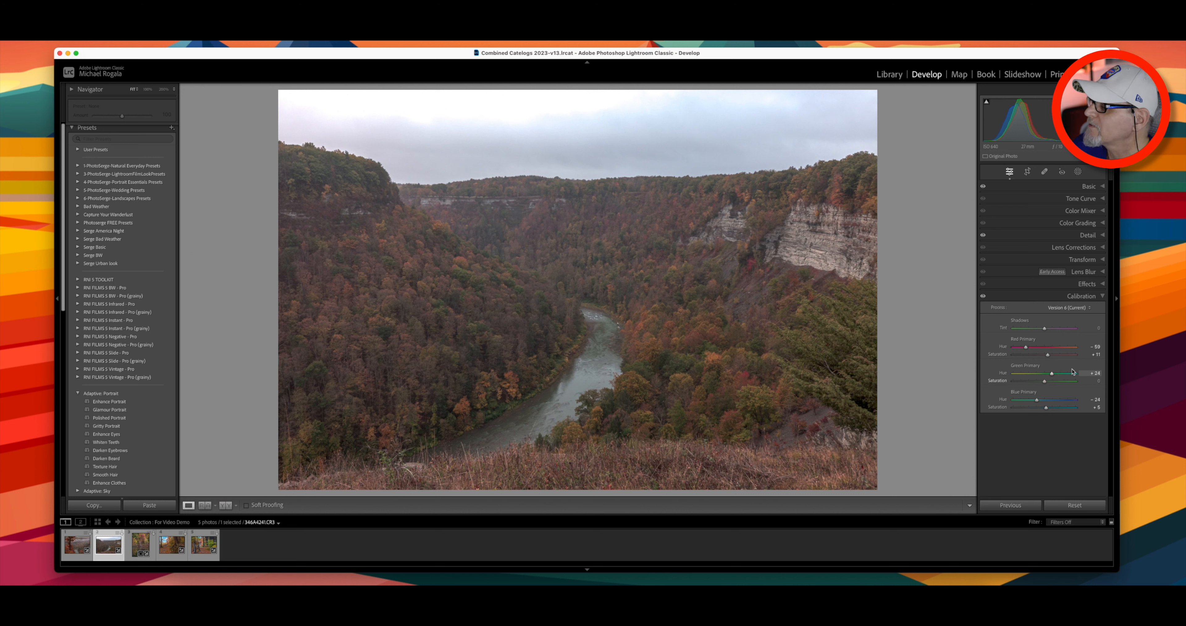
click(1102, 295)
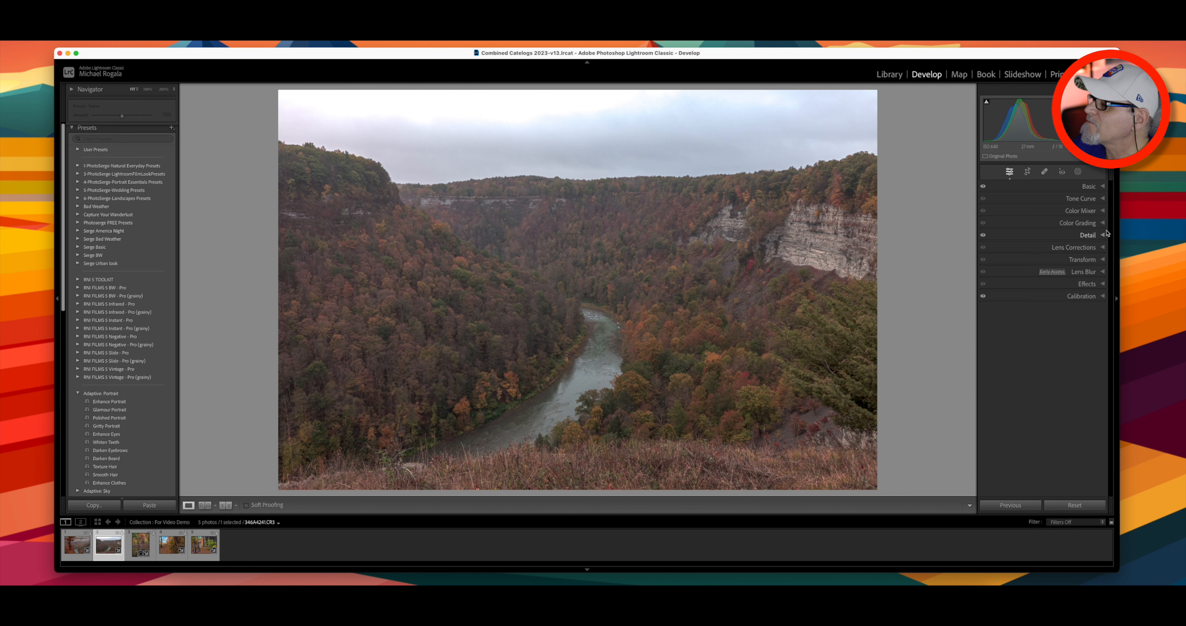
Step: In the Color Mixer, set the luminance of Yellow to +62, Orange to +26, Green to about +38 and Red to +11
click(1103, 211)
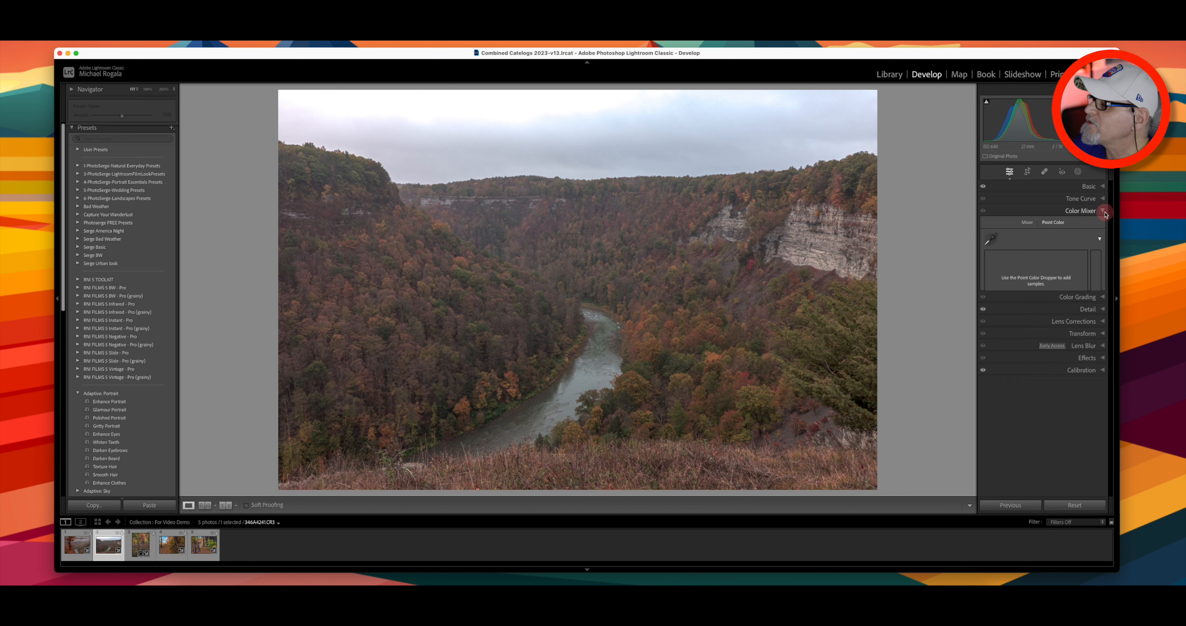
click(1028, 223)
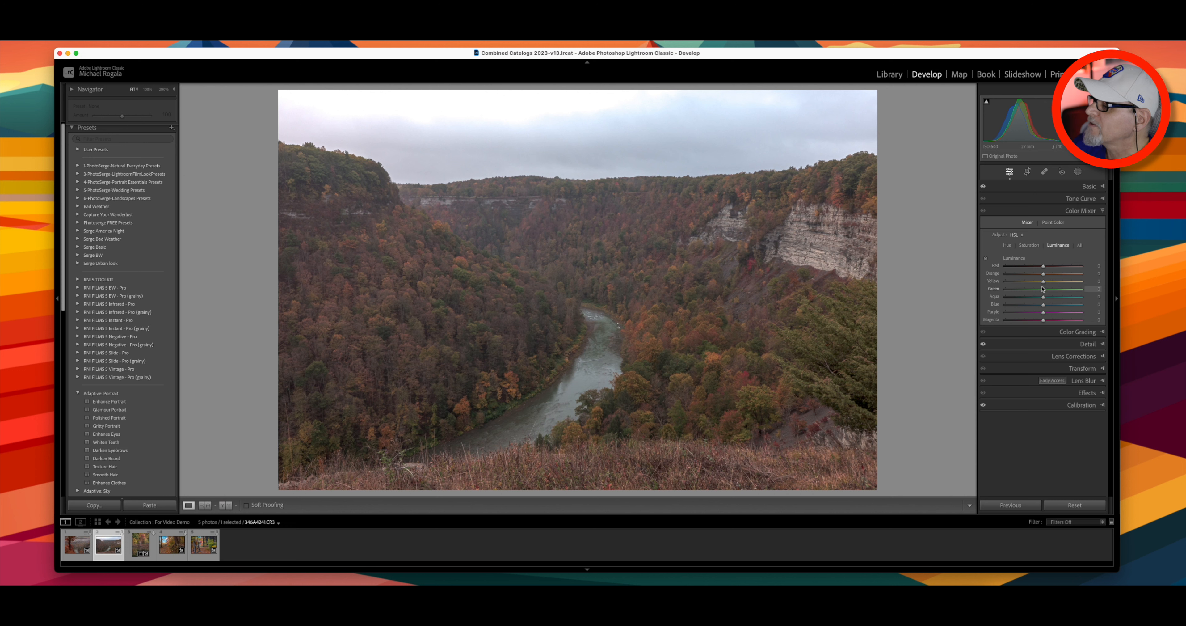
drag(1043, 282, 1059, 283)
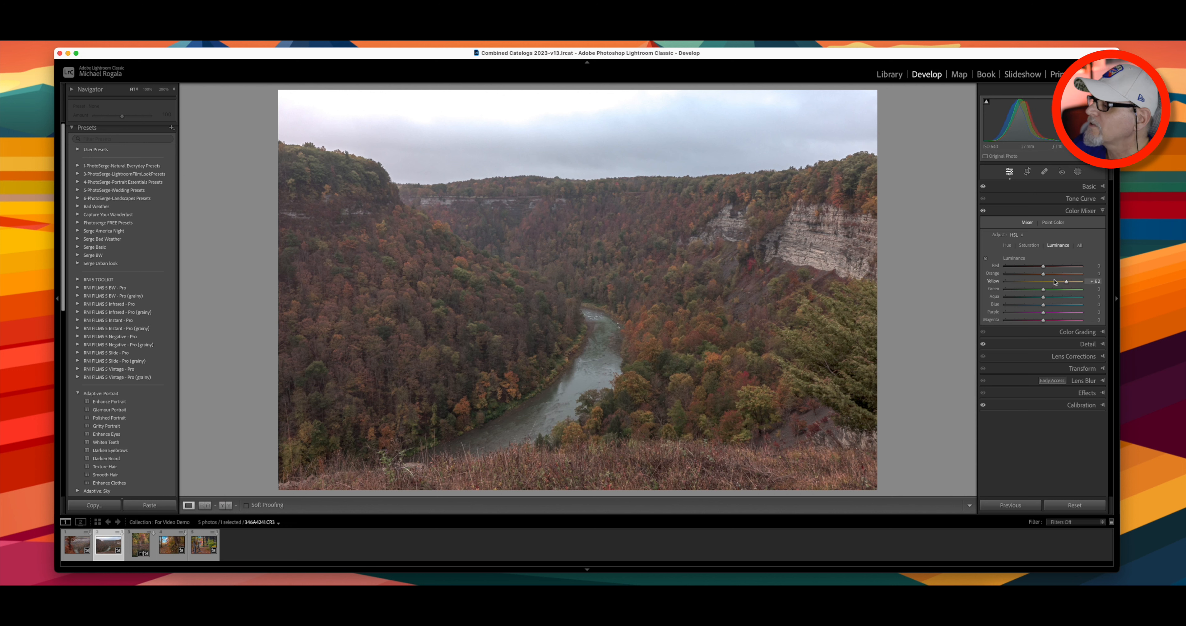
drag(1043, 274, 1055, 274)
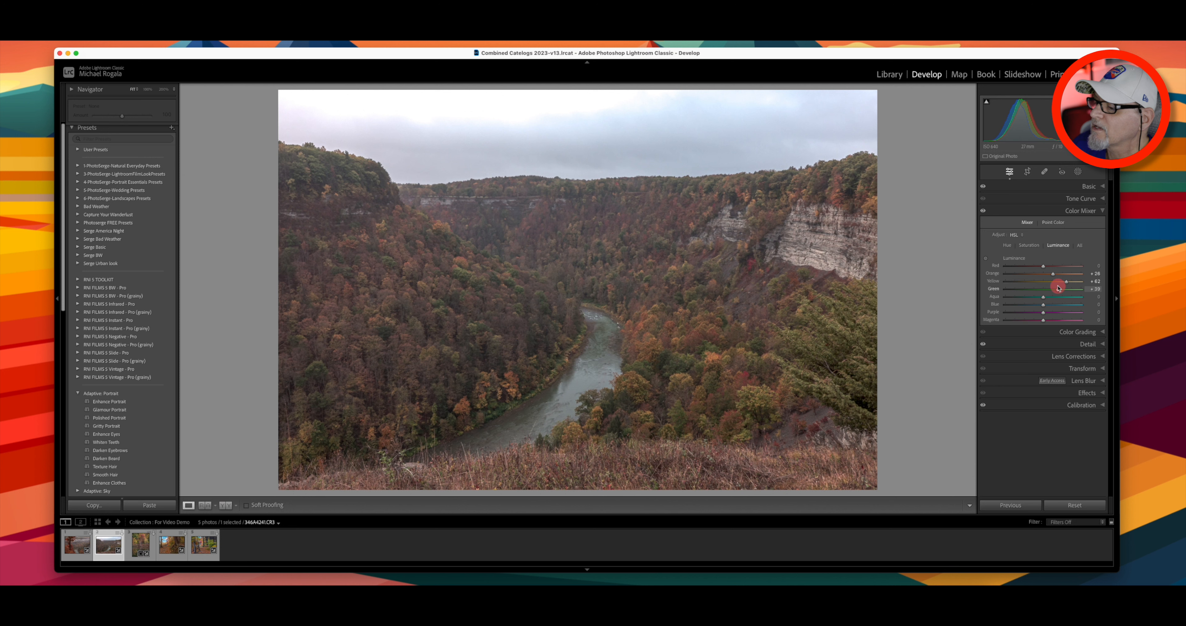
drag(1043, 266, 1047, 267)
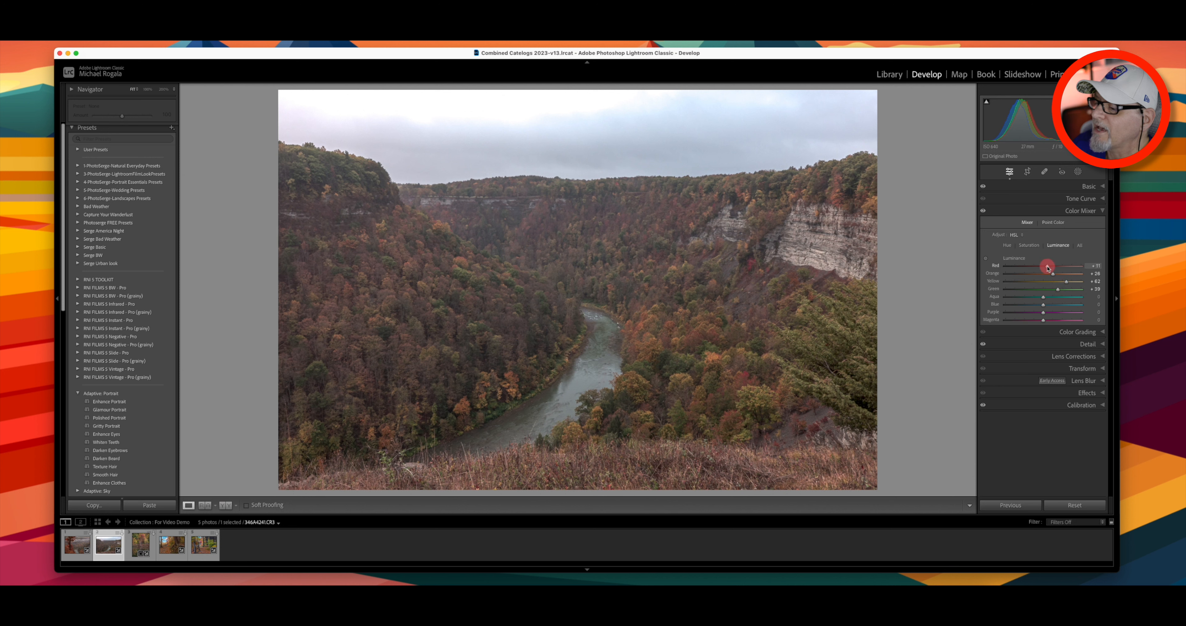
drag(1047, 267, 1047, 266)
Step: Set the Color Mixer saturation of Red to +35, Orange to +10, Yellow to +5 and Green to -8
click(1028, 245)
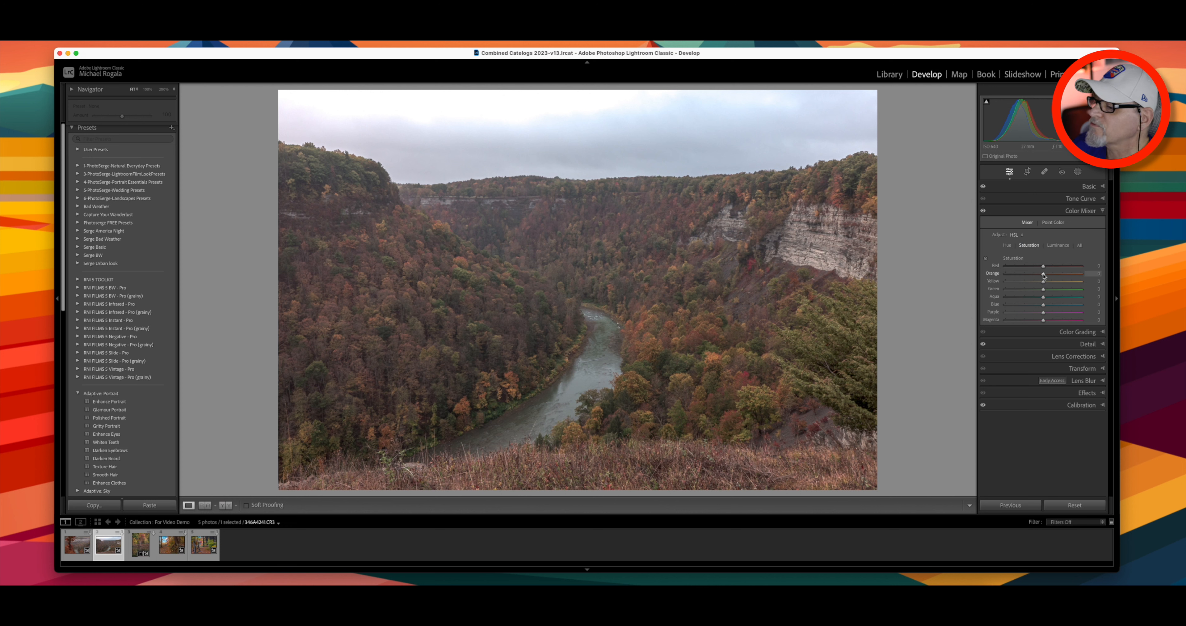
drag(1043, 266, 1041, 297)
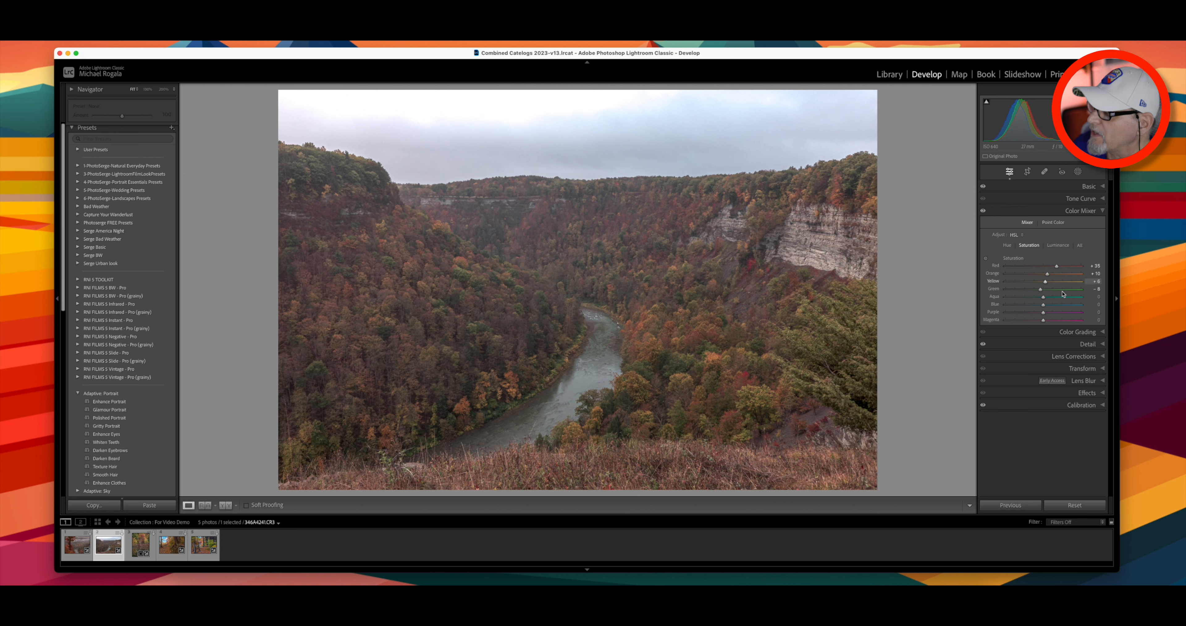
click(1102, 211)
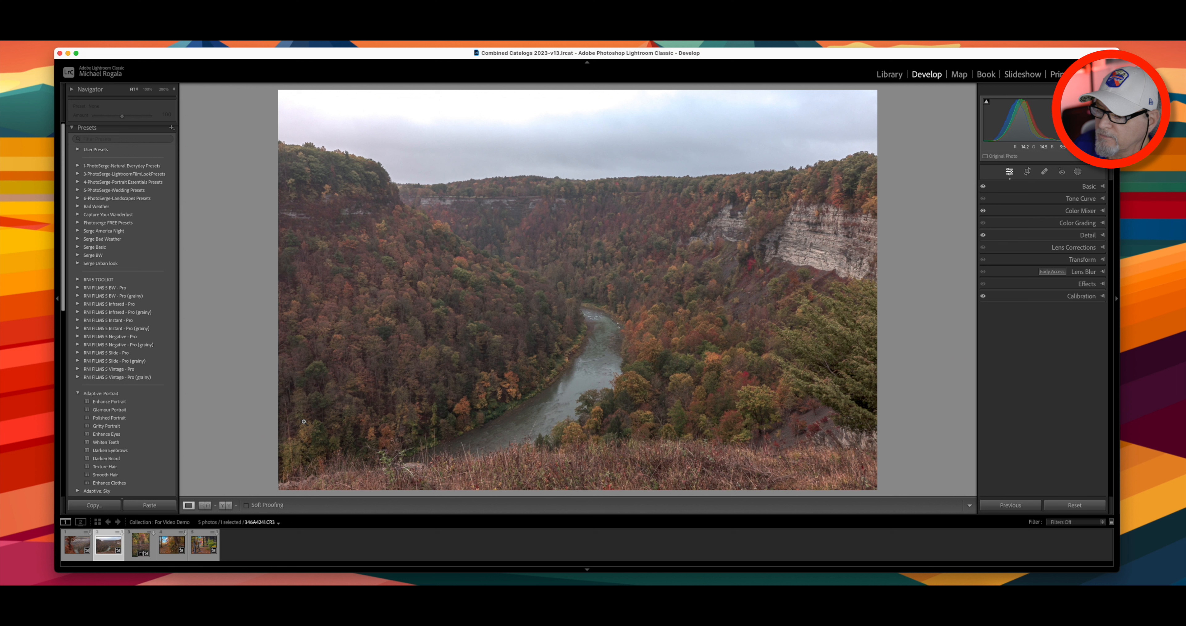
Step: On the third photo, set Color Mixer hues: Orange -8, Yellow +6, Green about -28, Aqua +56, Blue and Purple +1, Magenta +2
key(Right)
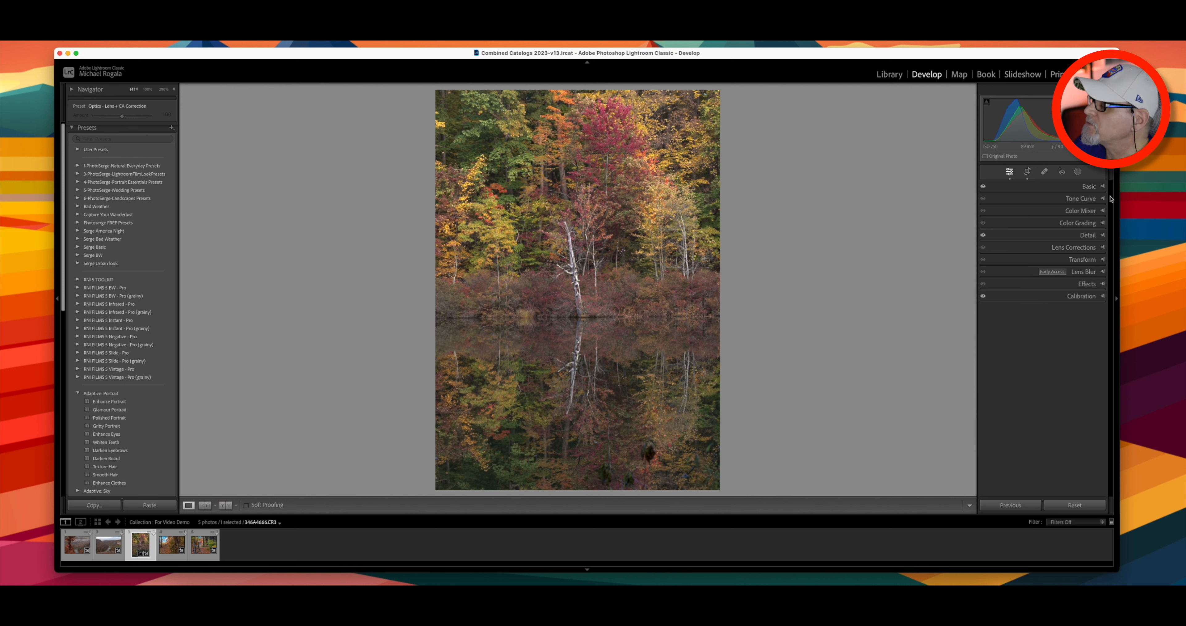
click(1103, 211)
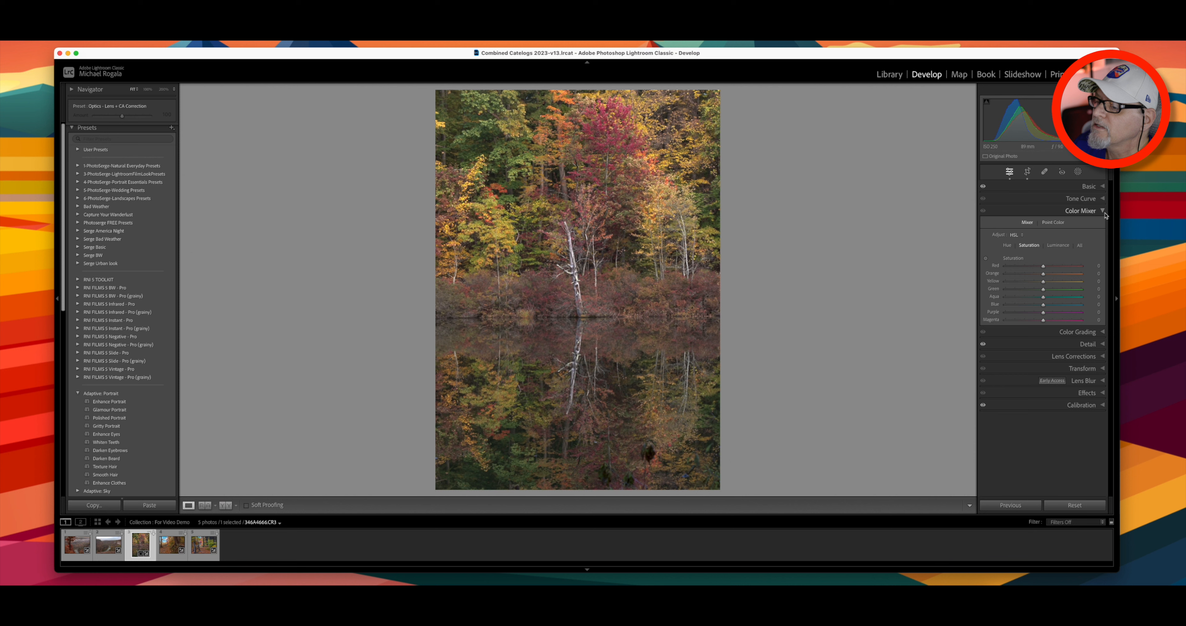
click(1008, 246)
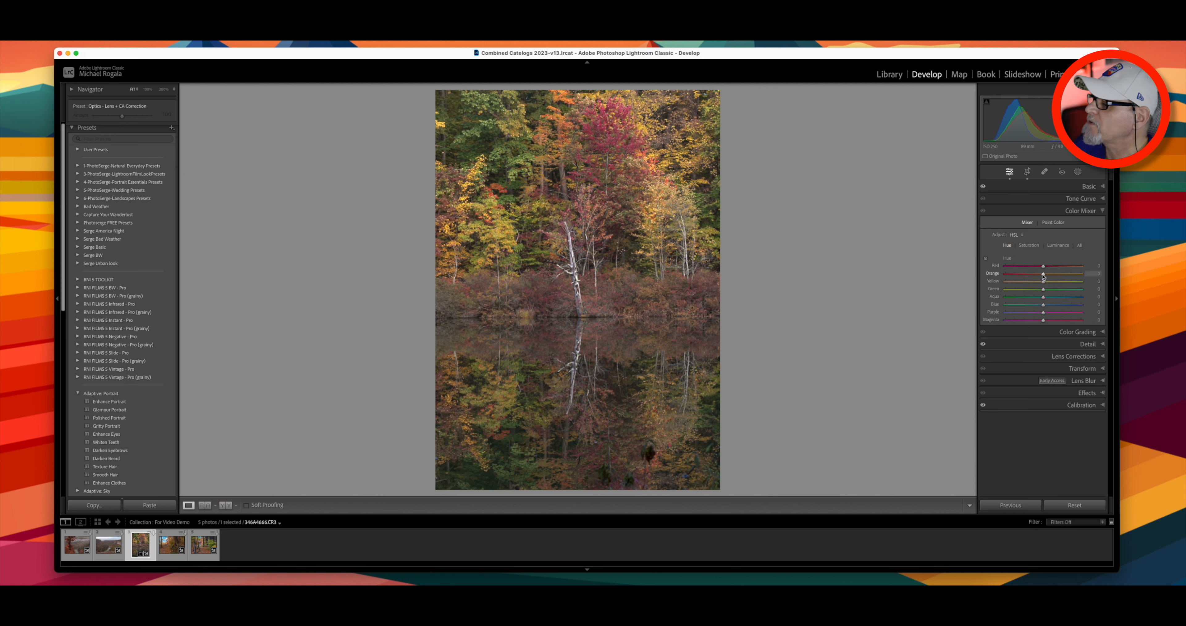
drag(1042, 276, 1043, 283)
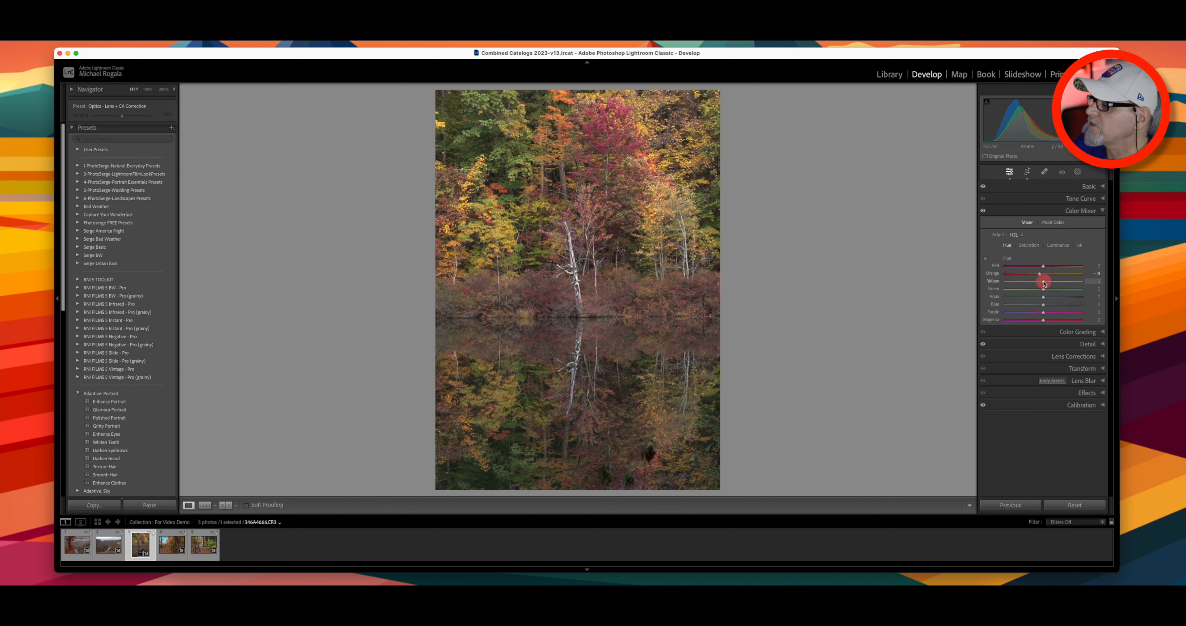
drag(1042, 284, 1045, 286)
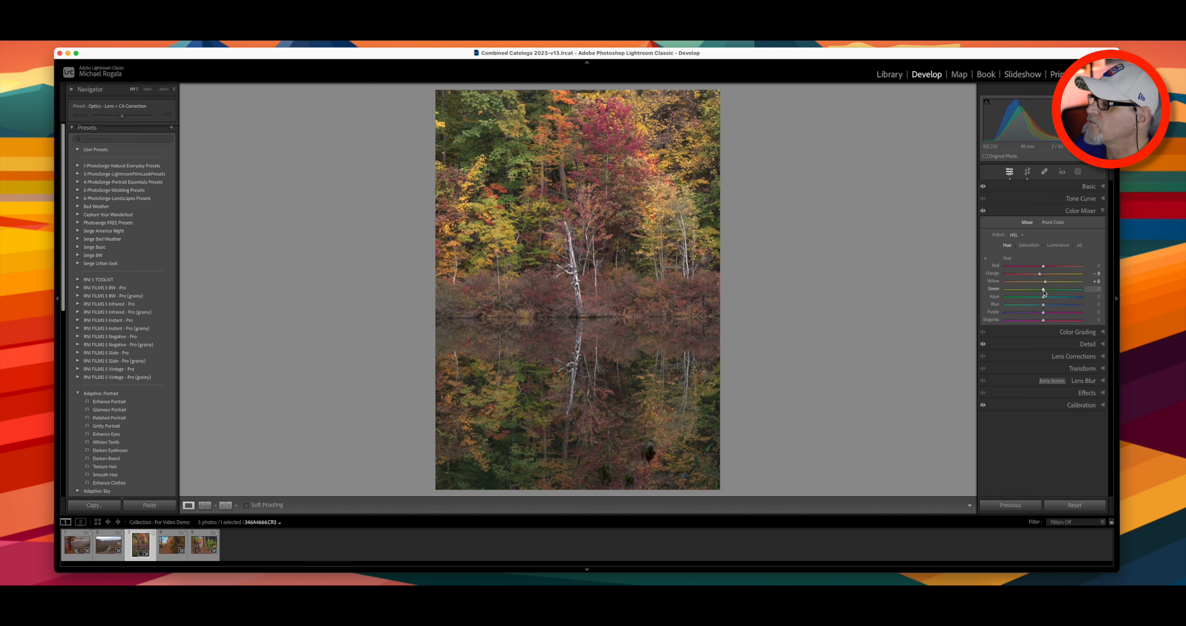
mouse_move(1044, 292)
mouse_down()
mouse_move(1008, 304)
mouse_move(1073, 308)
mouse_move(1011, 311)
mouse_move(1065, 313)
mouse_up()
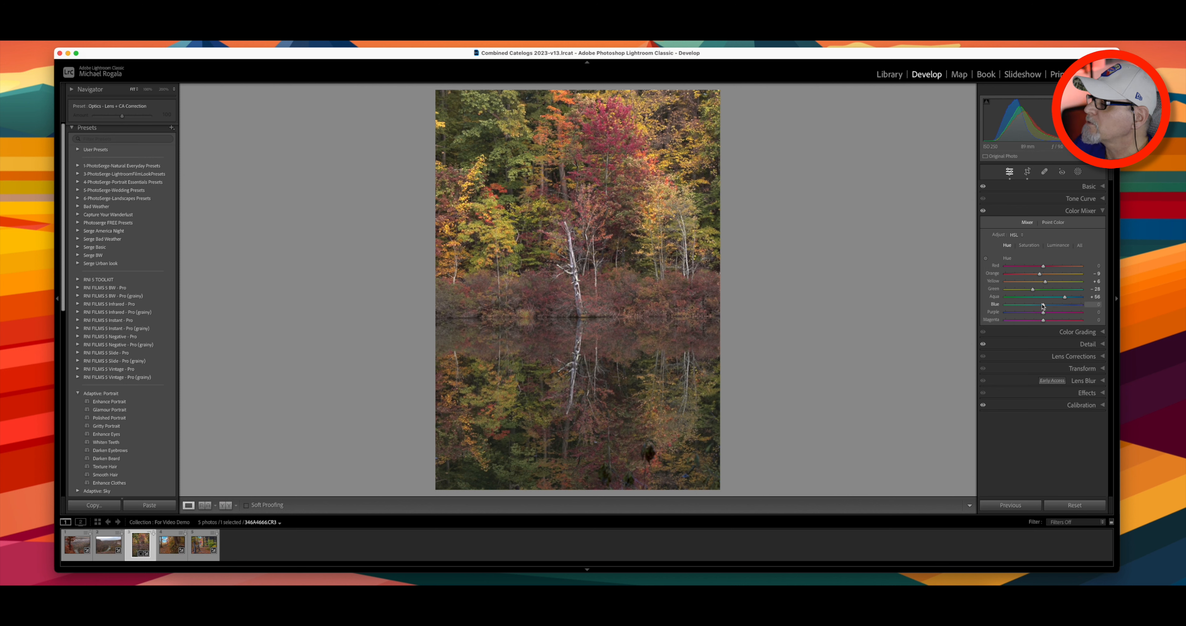
mouse_move(1043, 306)
mouse_down()
mouse_move(1020, 309)
mouse_move(1052, 309)
mouse_move(1016, 314)
mouse_move(1087, 316)
mouse_move(1033, 327)
mouse_move(1054, 330)
mouse_move(1043, 331)
mouse_move(1042, 318)
mouse_move(1014, 322)
mouse_move(1072, 322)
mouse_move(1013, 333)
mouse_move(1077, 334)
mouse_move(981, 343)
mouse_move(1072, 339)
mouse_move(1025, 339)
mouse_move(1043, 338)
mouse_up()
Step: Set the Color Mixer saturation of Orange to +11, Yellow to +25 and Green to -45
click(1028, 245)
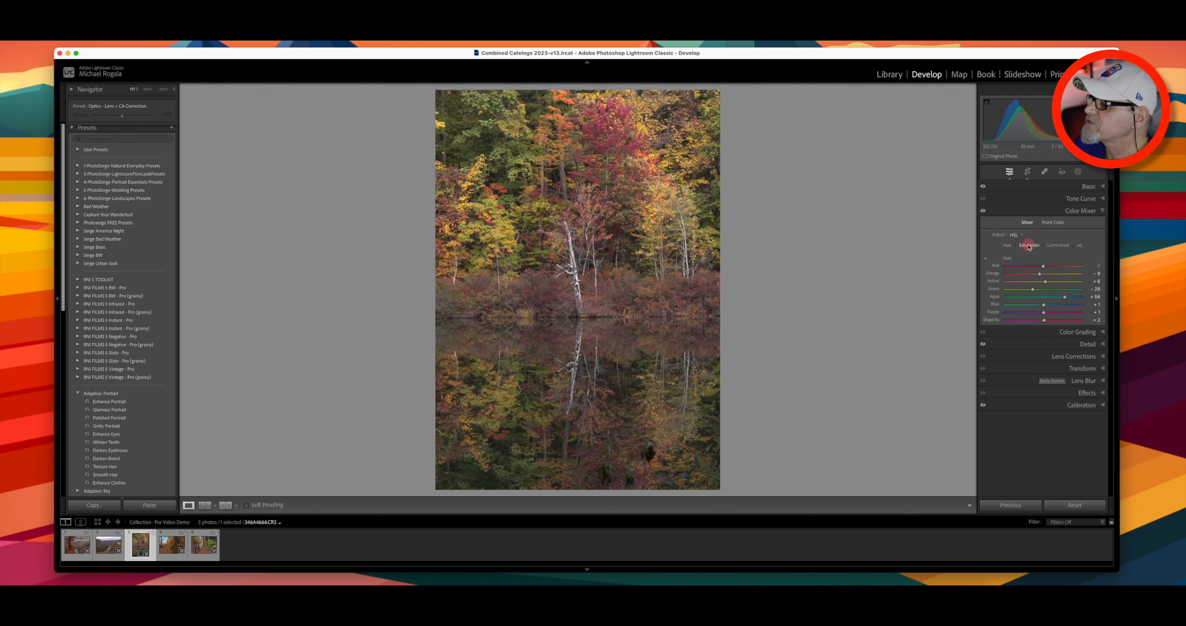
click(1043, 275)
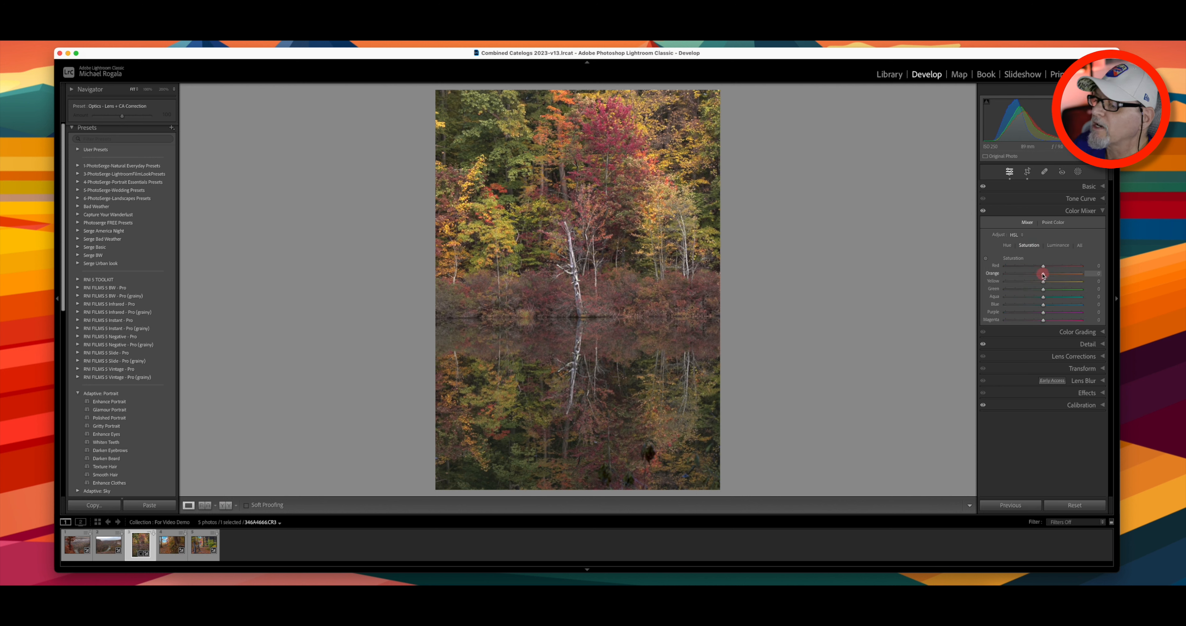
drag(1043, 275, 1053, 282)
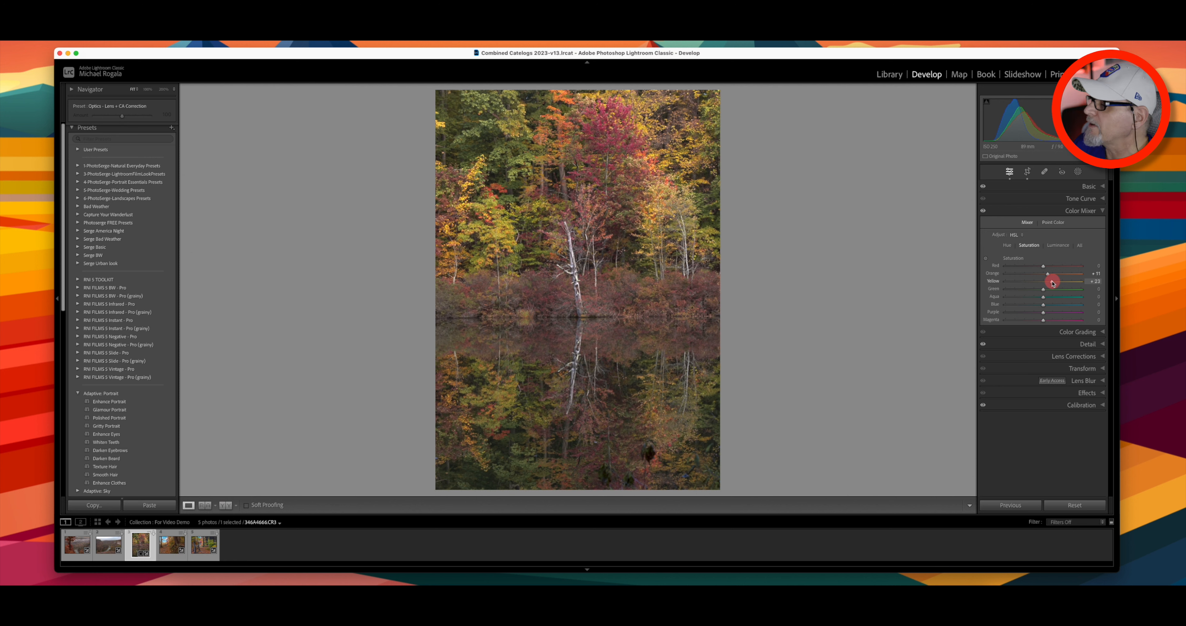
drag(1053, 283, 1027, 293)
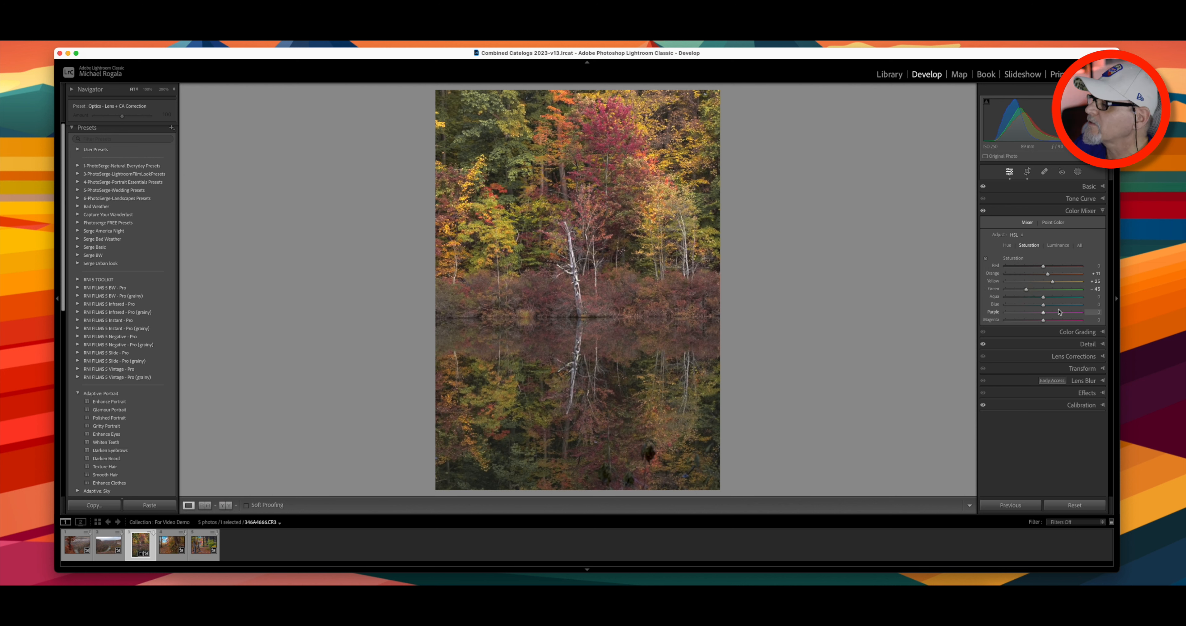
Step: Set the saturation of Aqua to -100, Blue and Purple to -74, Magenta to +18, Yellow to about +36, Orange to +22 and Red to +35
drag(1044, 299, 972, 310)
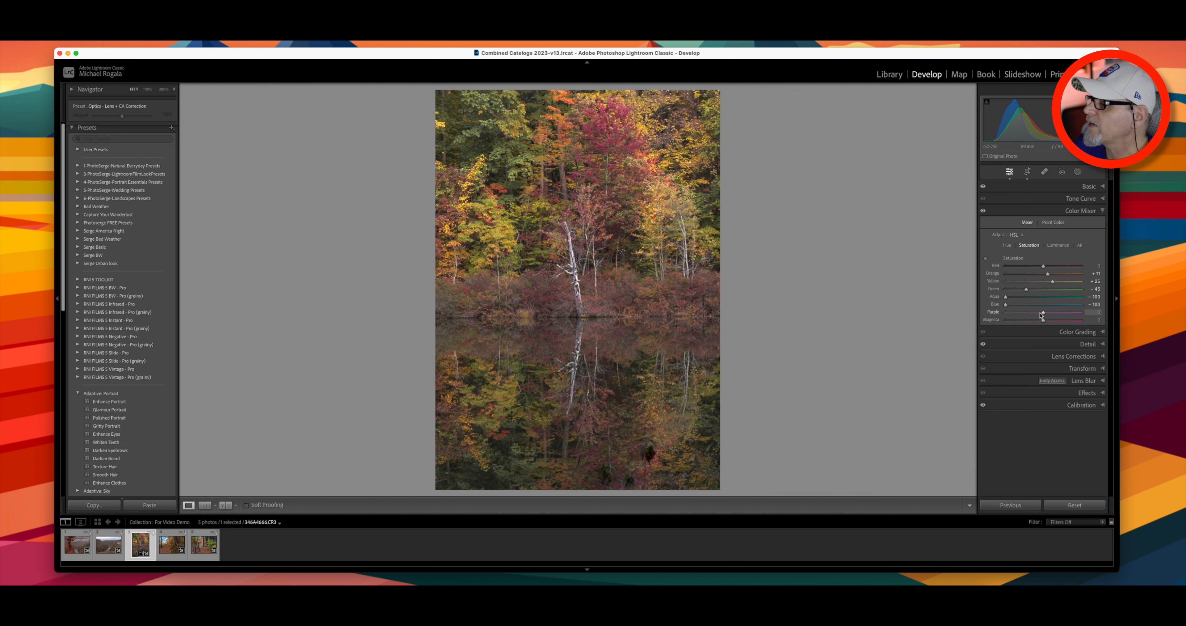
drag(1043, 314, 962, 316)
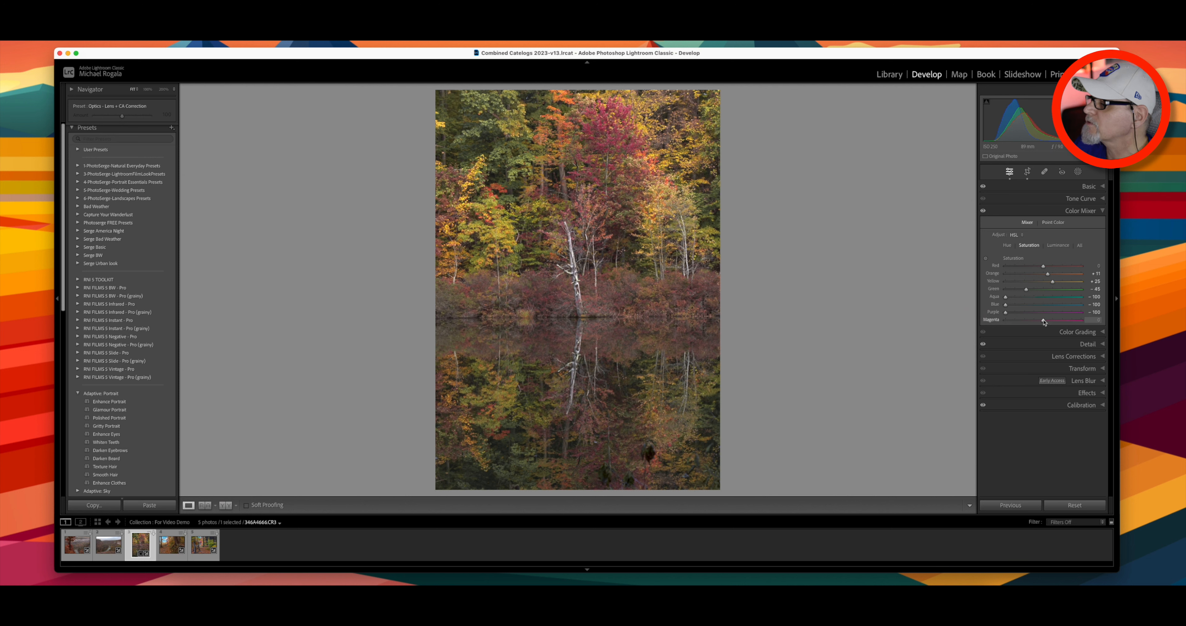
mouse_move(1045, 321)
mouse_down()
mouse_move(973, 318)
mouse_move(1054, 330)
mouse_up()
drag(1005, 312, 1015, 306)
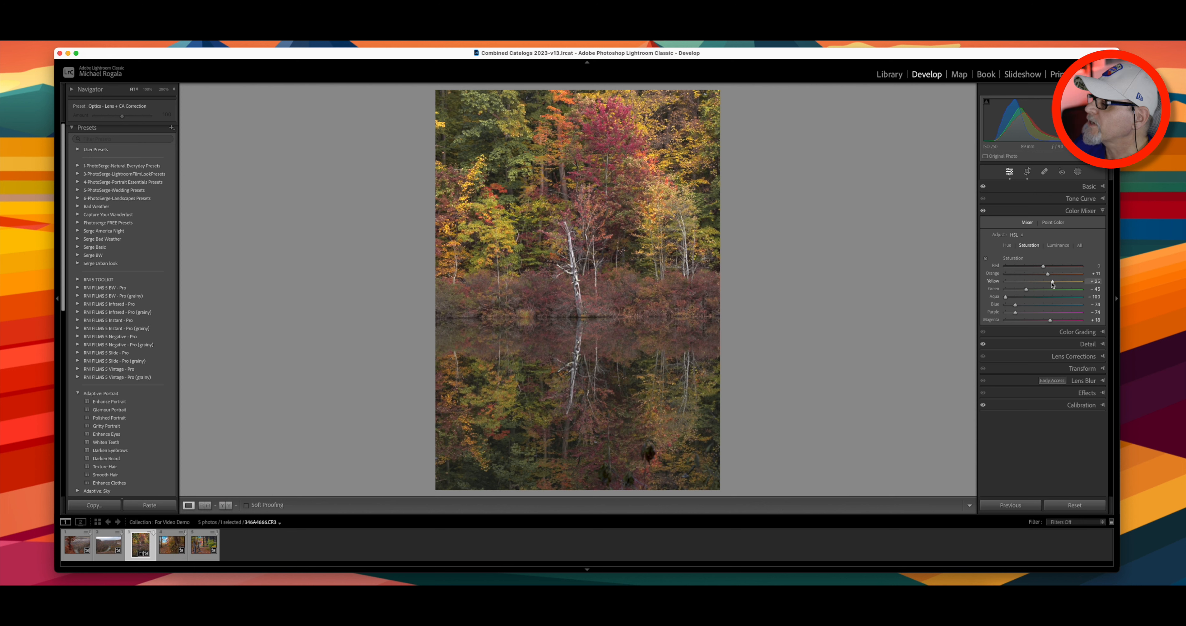
drag(1053, 284, 1052, 276)
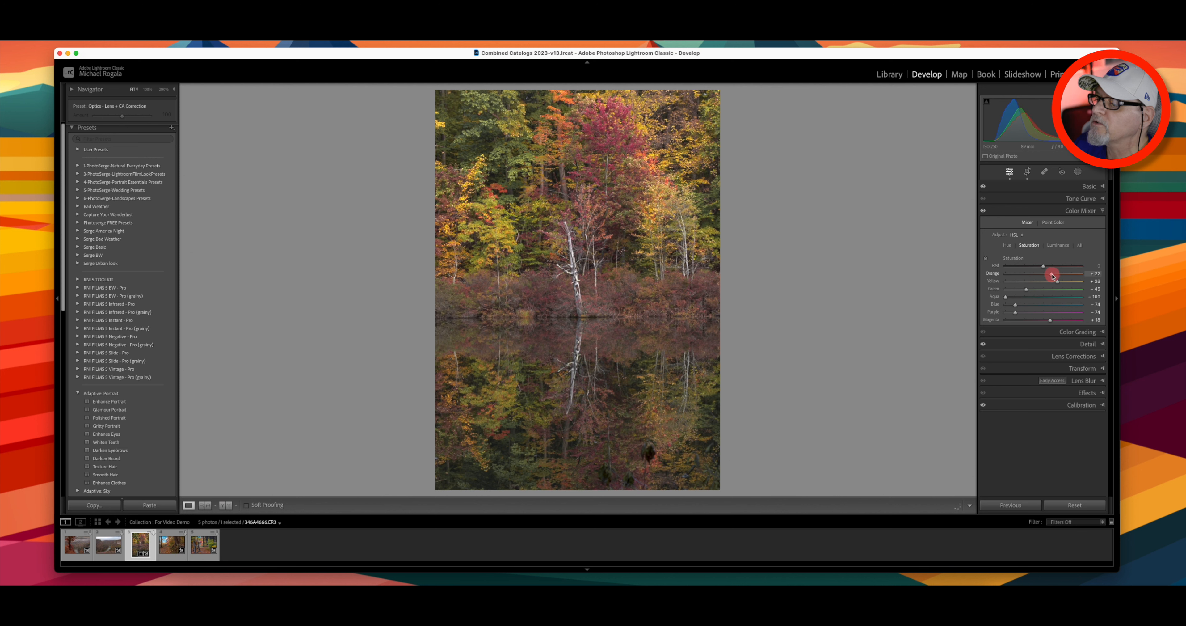
drag(1042, 266, 1057, 265)
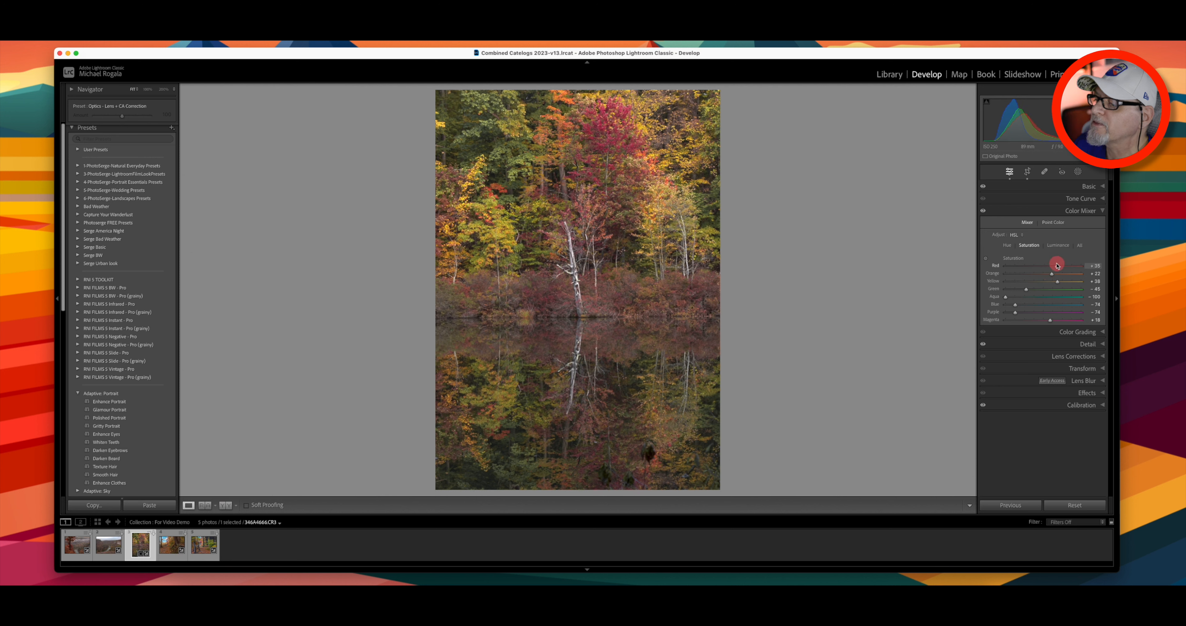
Step: Set the Color Mixer luminance of Red to about +25, Orange to +22, Yellow to +12 and Green to about -9
click(1059, 245)
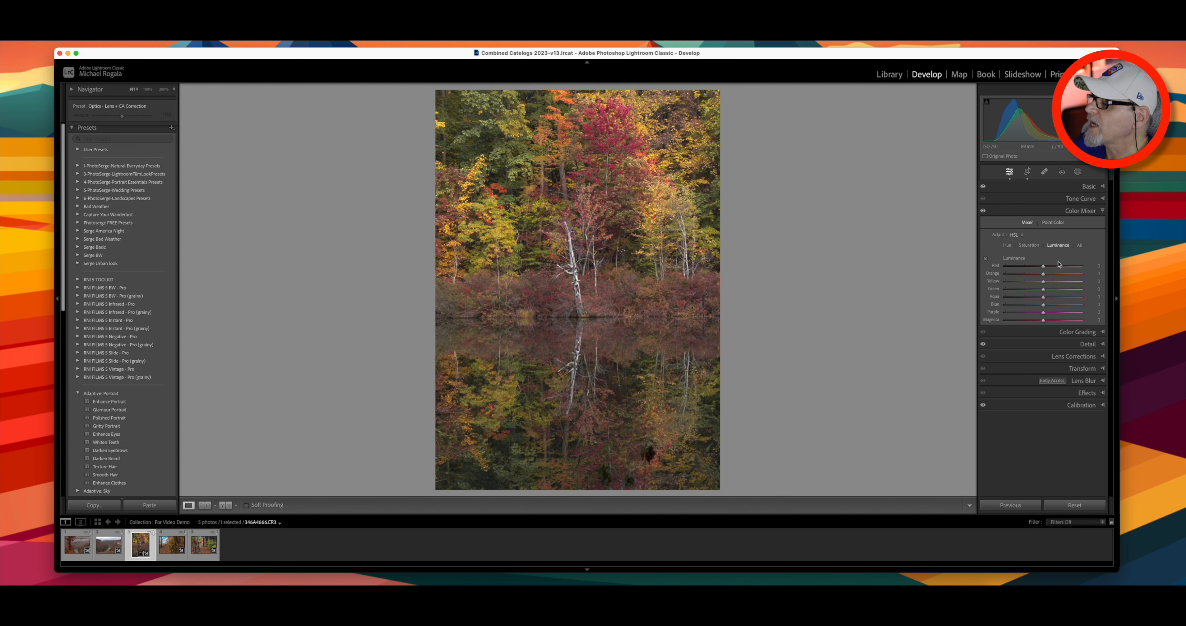
drag(1043, 266, 1047, 268)
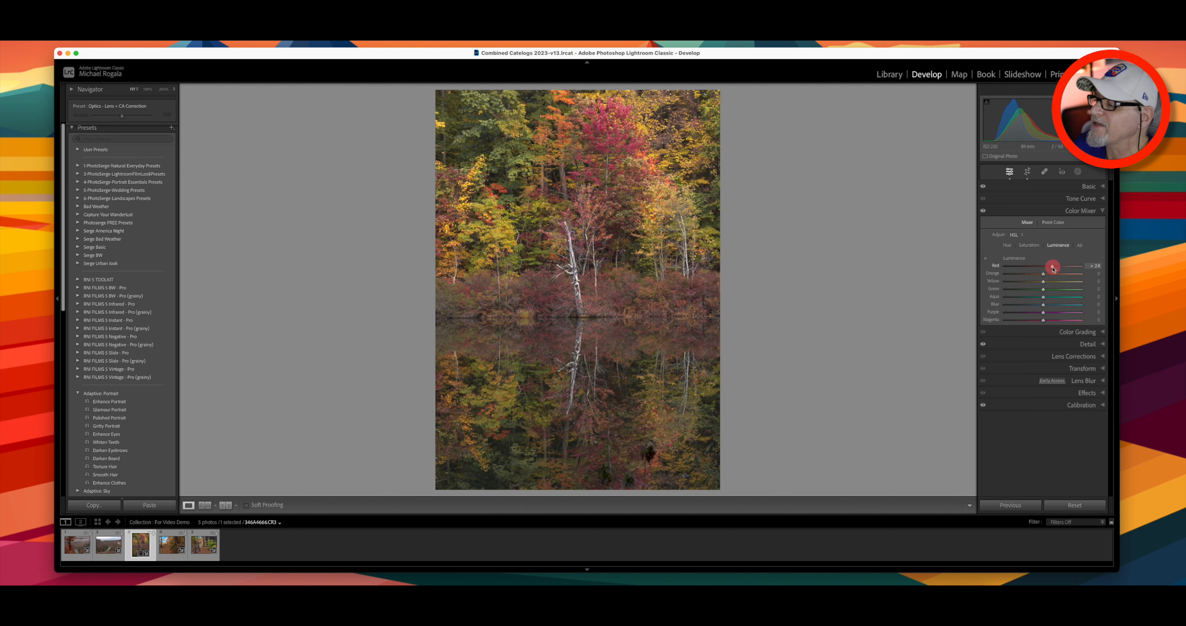
drag(1054, 269, 1040, 293)
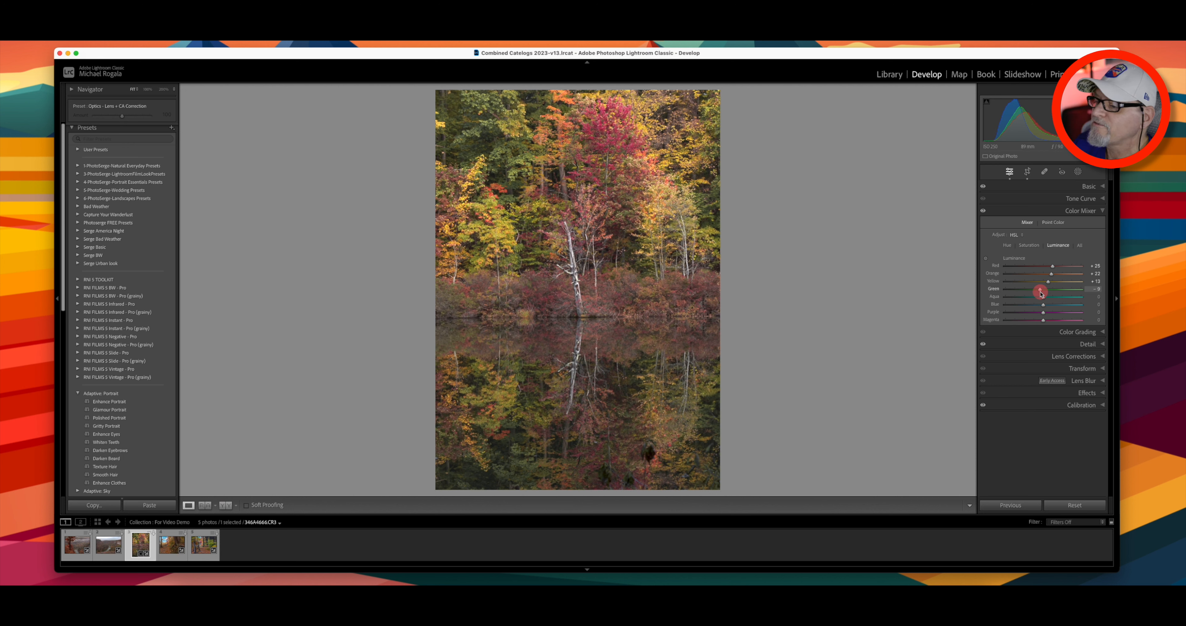
drag(1041, 294, 1041, 293)
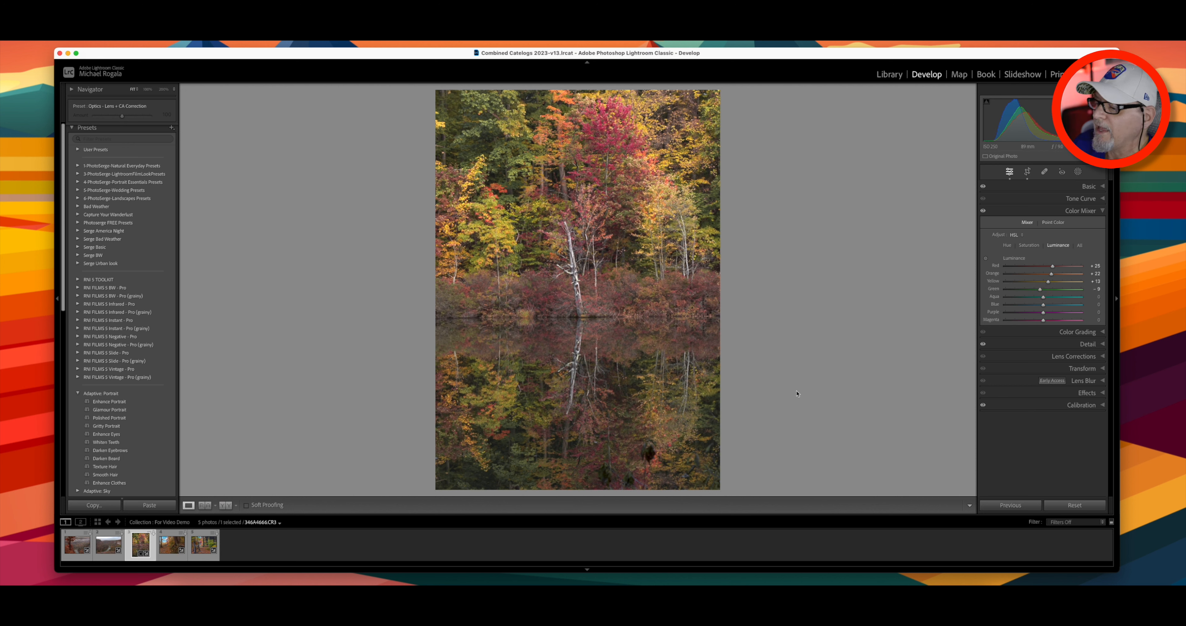
Step: Switch the Color Mixer adjustments off and on repeatedly to compare the photo before and after
click(983, 212)
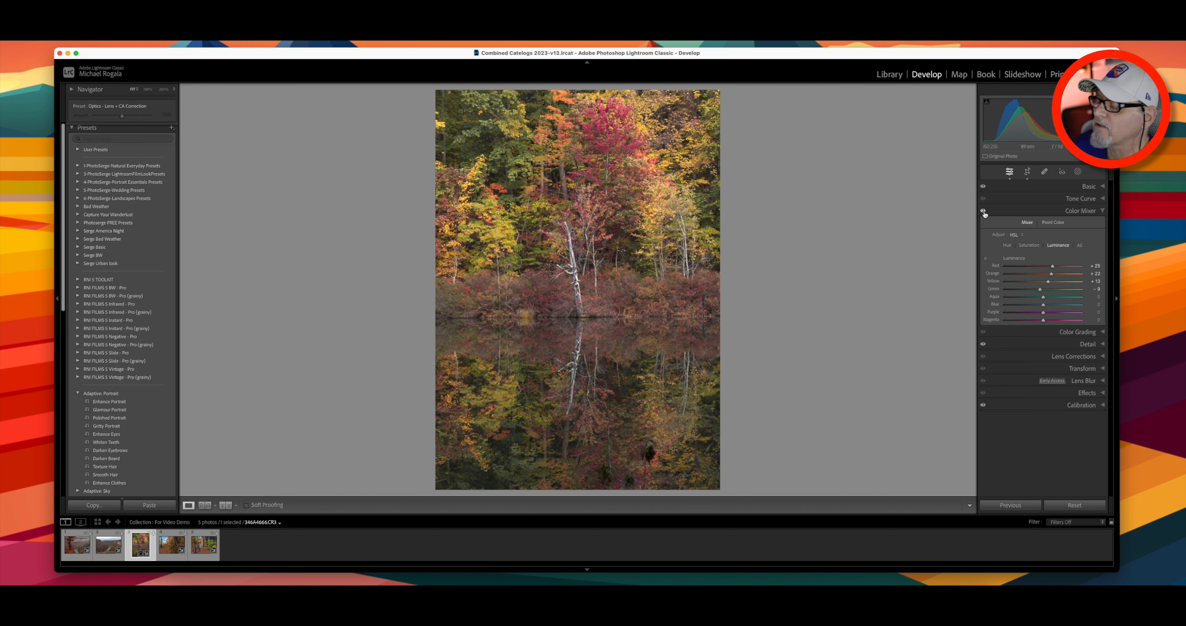
click(983, 212)
click(983, 212)
click(983, 212)
click(983, 213)
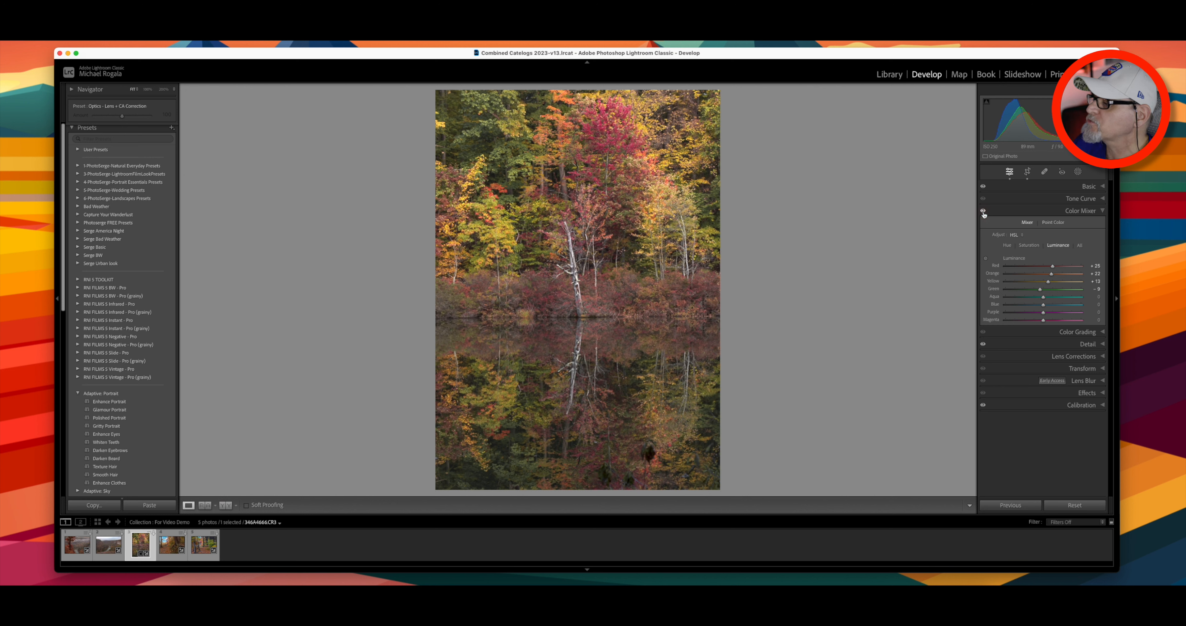
Step: Sample the muted red in the water below the far shoreline as a Point Color swatch
click(1056, 223)
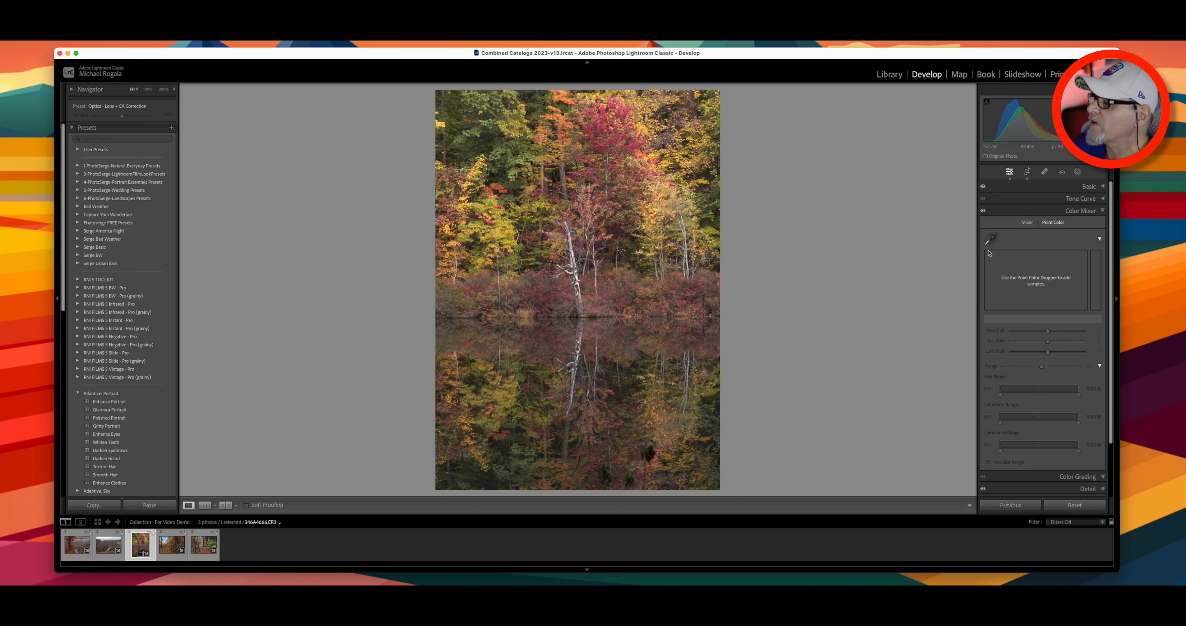
click(990, 239)
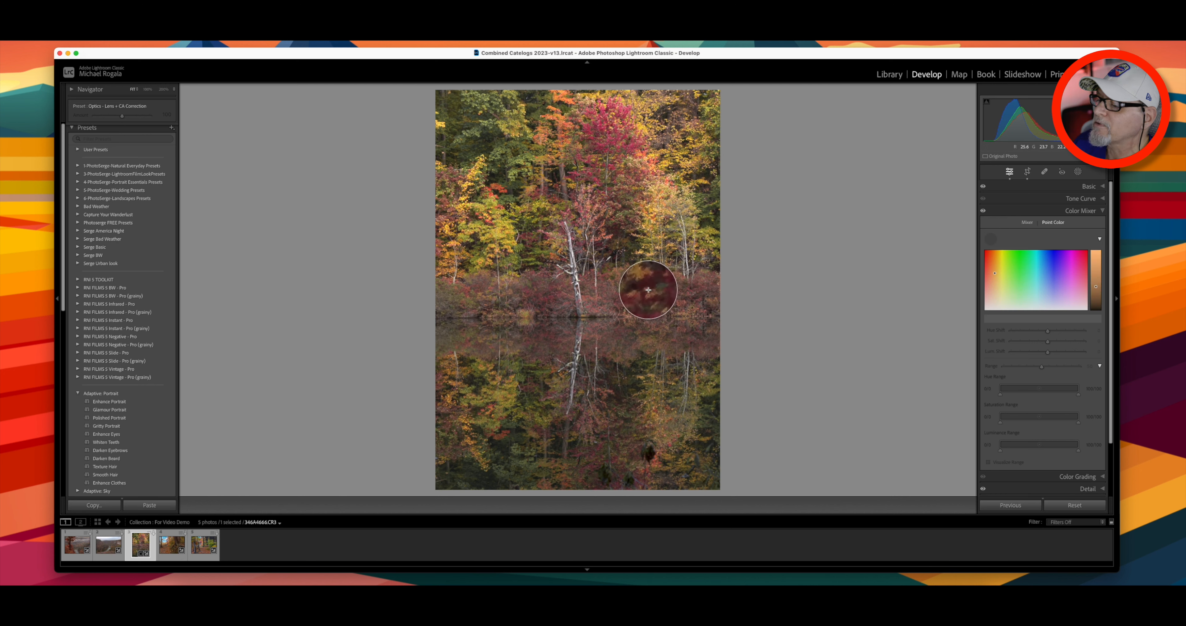
click(640, 337)
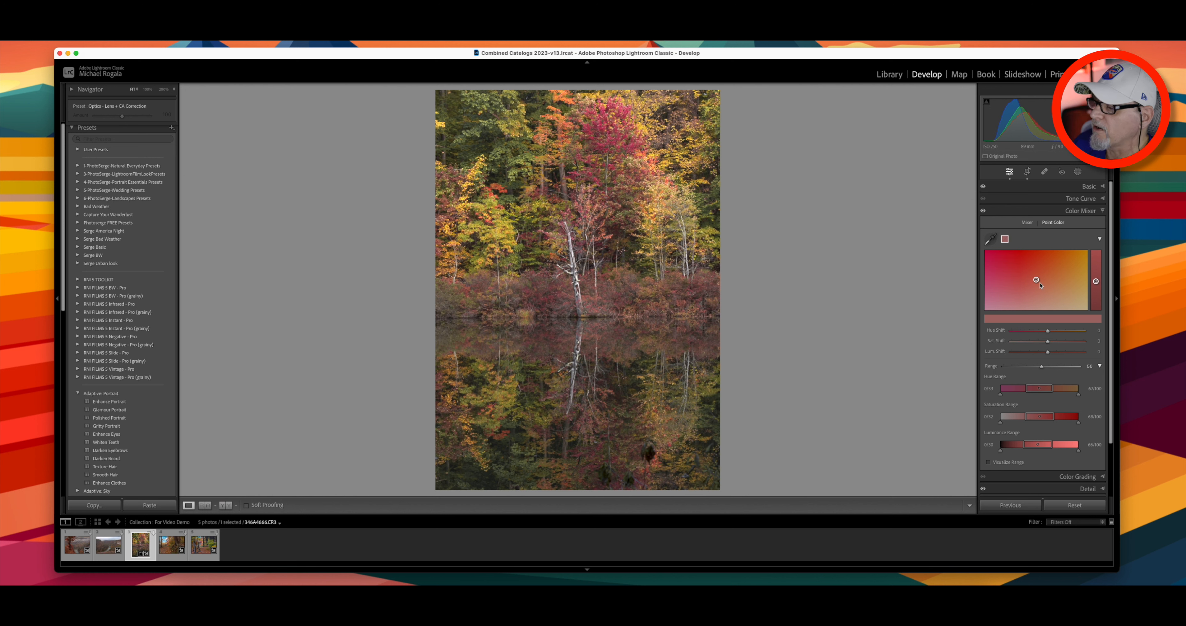
mouse_move(1036, 281)
mouse_down()
mouse_move(1058, 293)
mouse_move(1042, 292)
mouse_up()
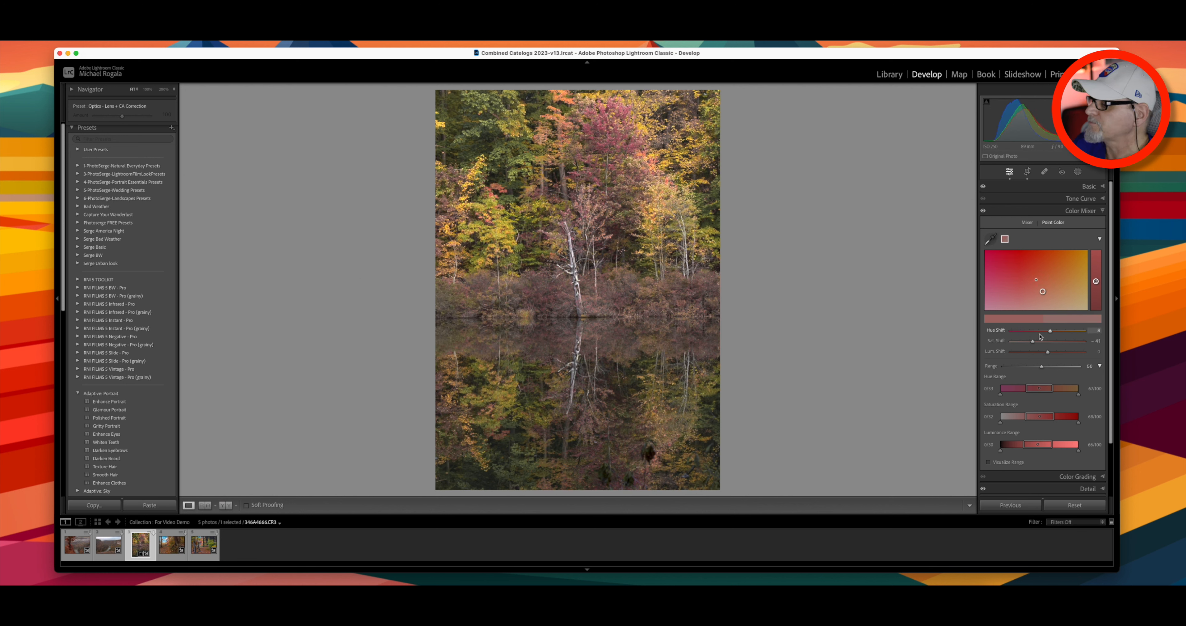
double_click(999, 341)
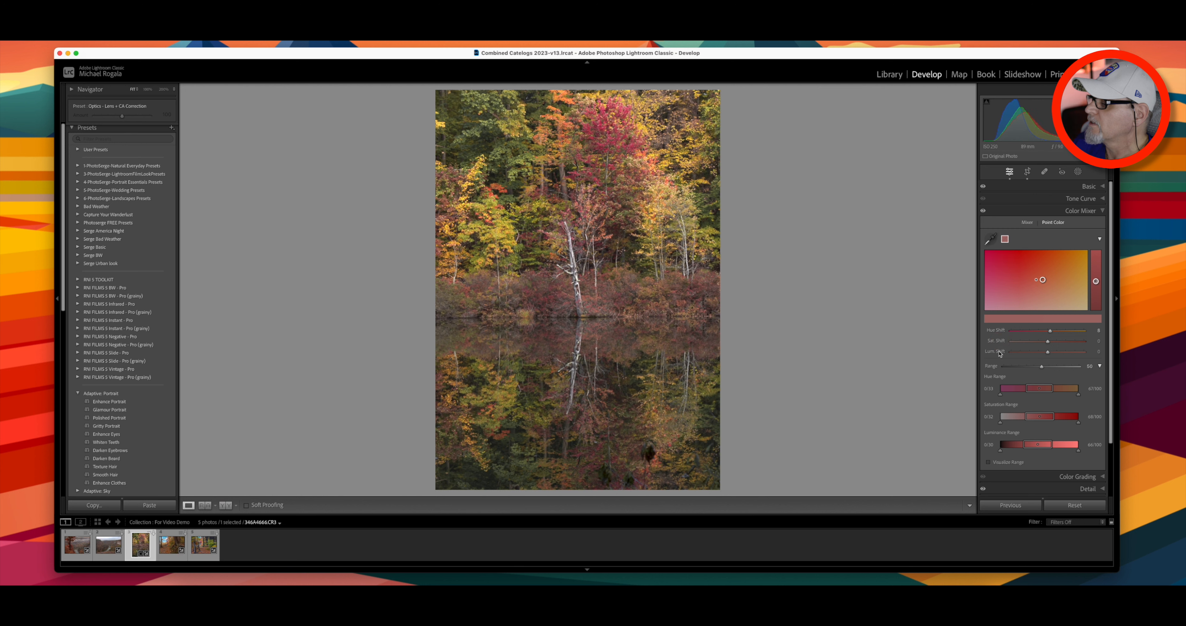
double_click(995, 329)
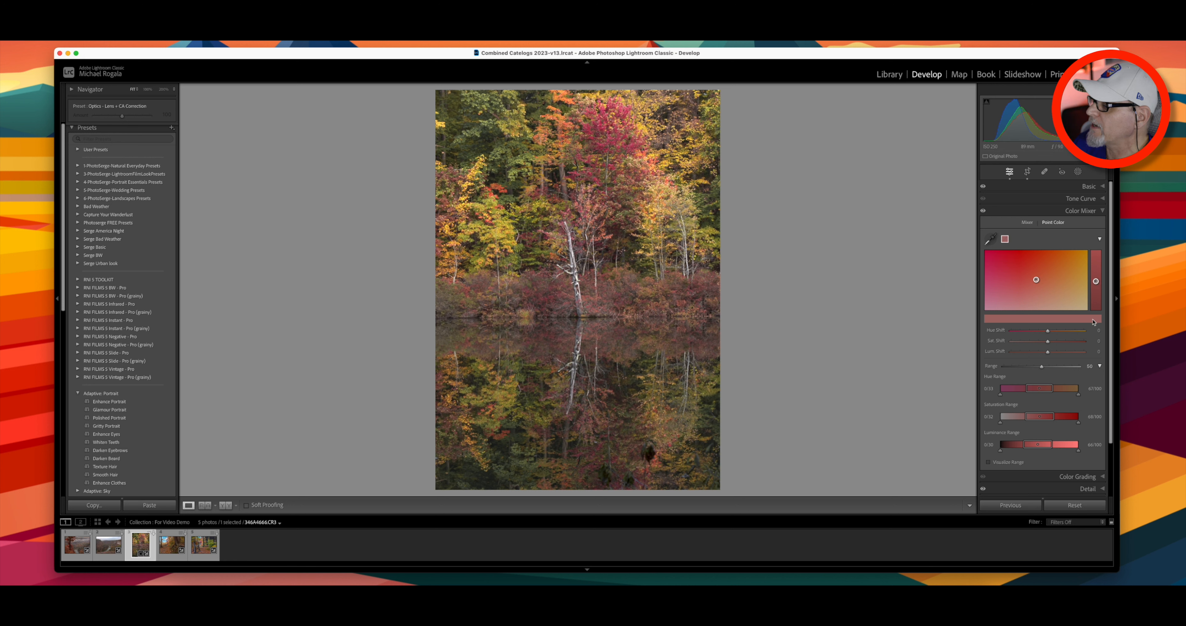
Step: Raise the red sample's saturation shift to about +16 and its luminance shift to about +8
click(1047, 342)
drag(1047, 342, 1053, 346)
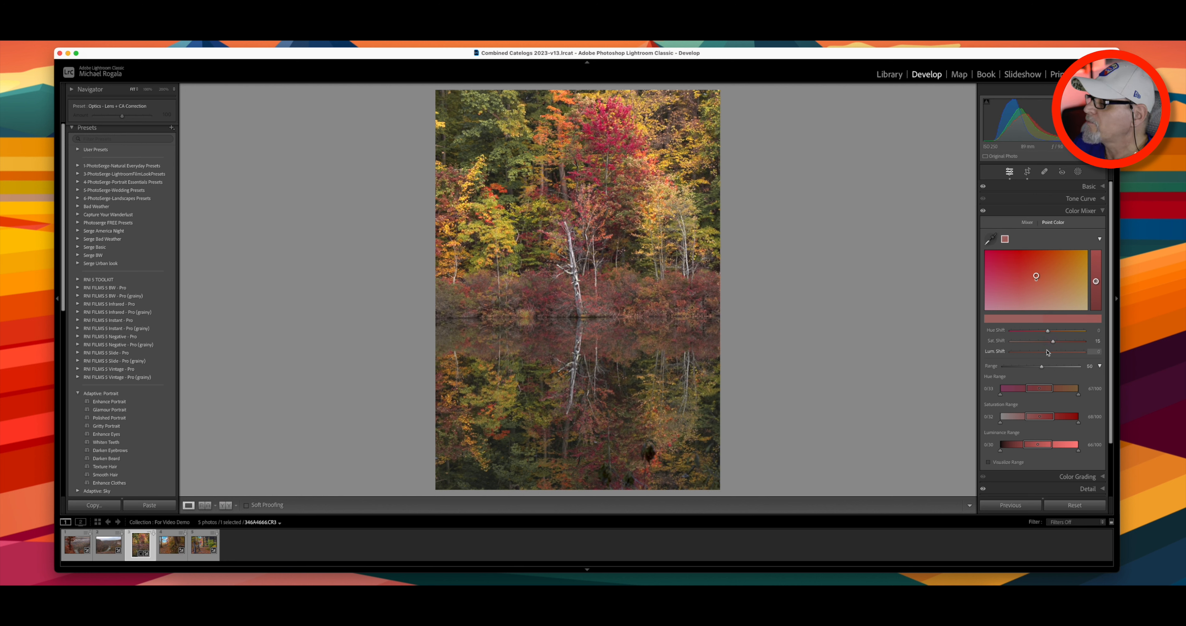
click(1048, 352)
drag(1048, 353, 1051, 354)
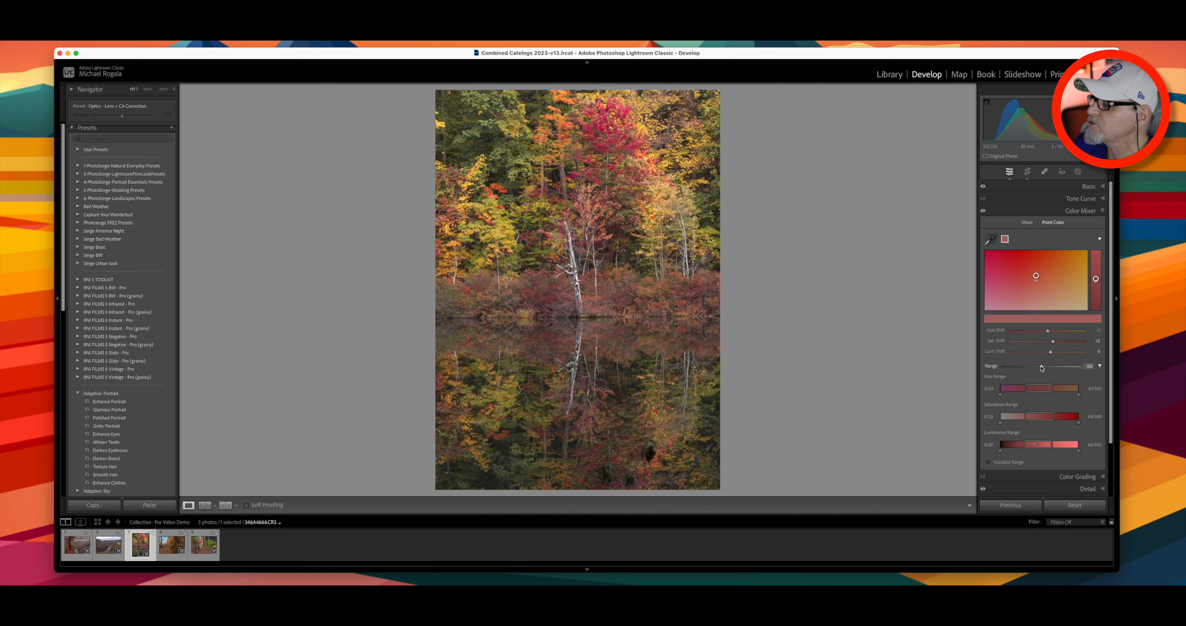
Step: Reduce the red sample's overall range to about 38 and adjust its hue, saturation and luminance ranges
drag(1042, 367, 1038, 396)
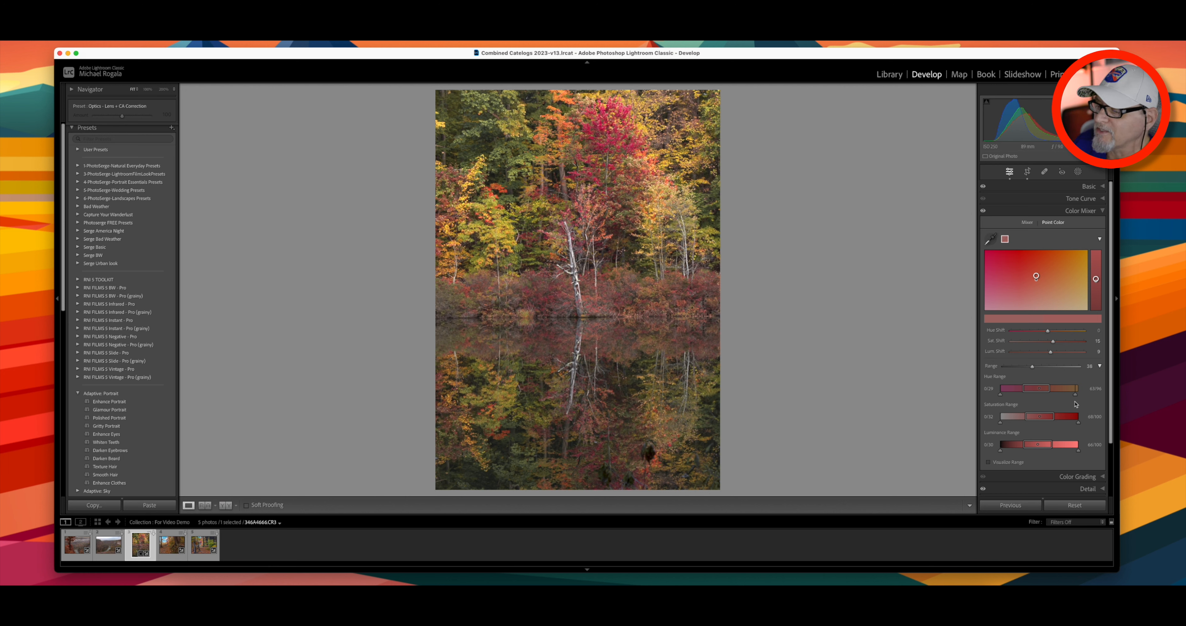
scroll(1072, 403, down, 1)
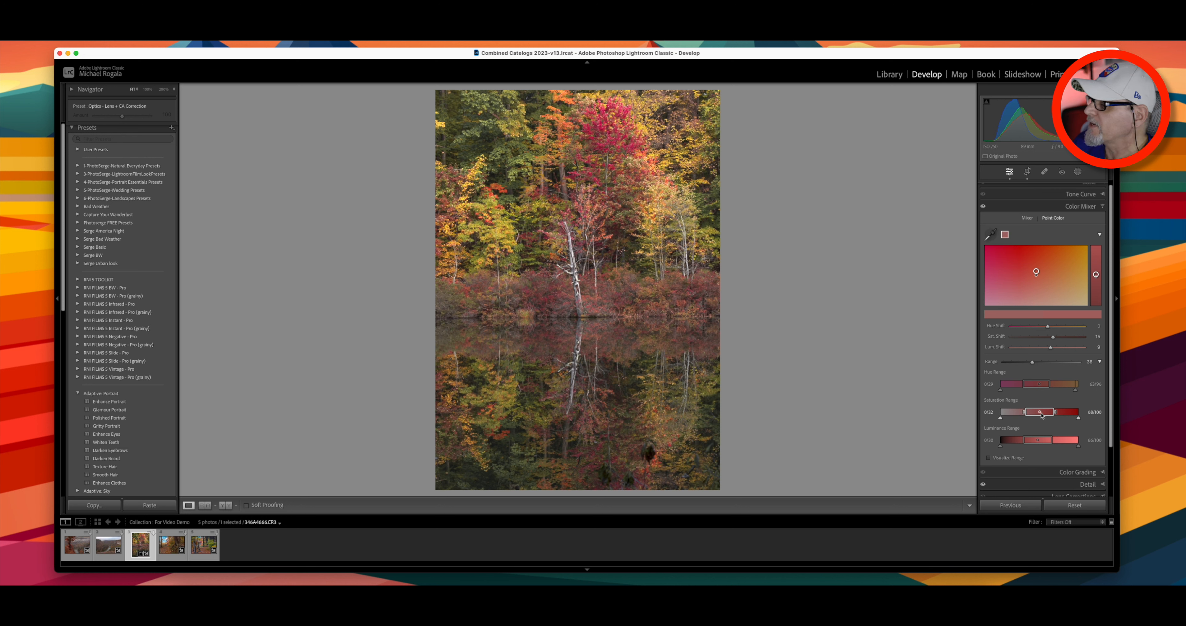
drag(1042, 414, 1043, 442)
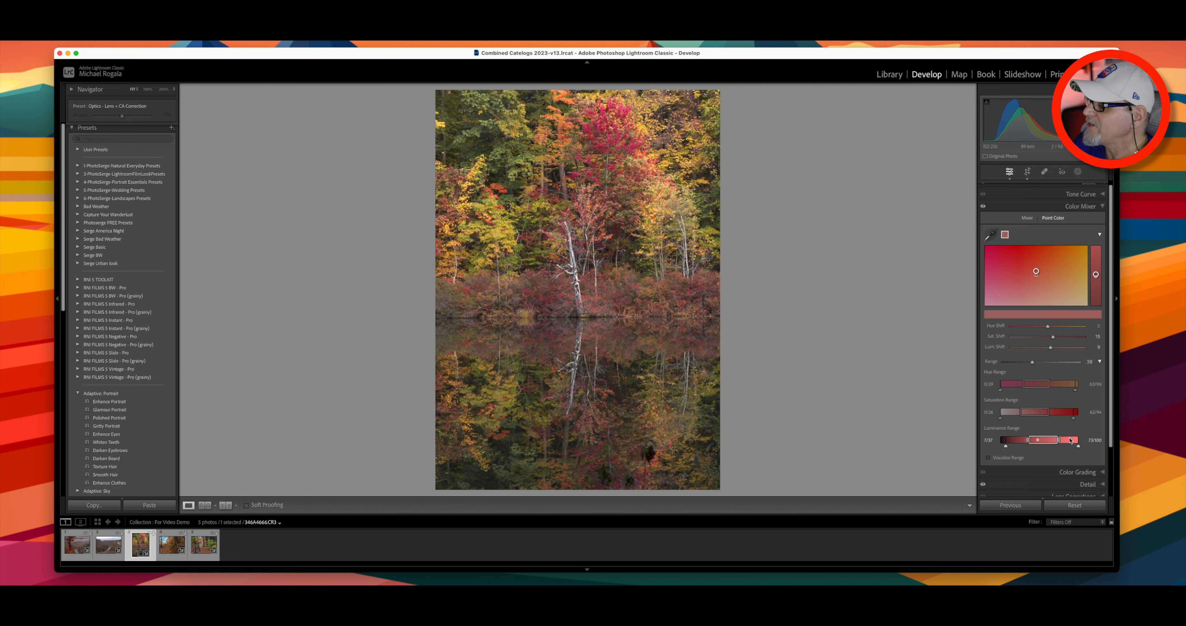
drag(1054, 443, 1051, 441)
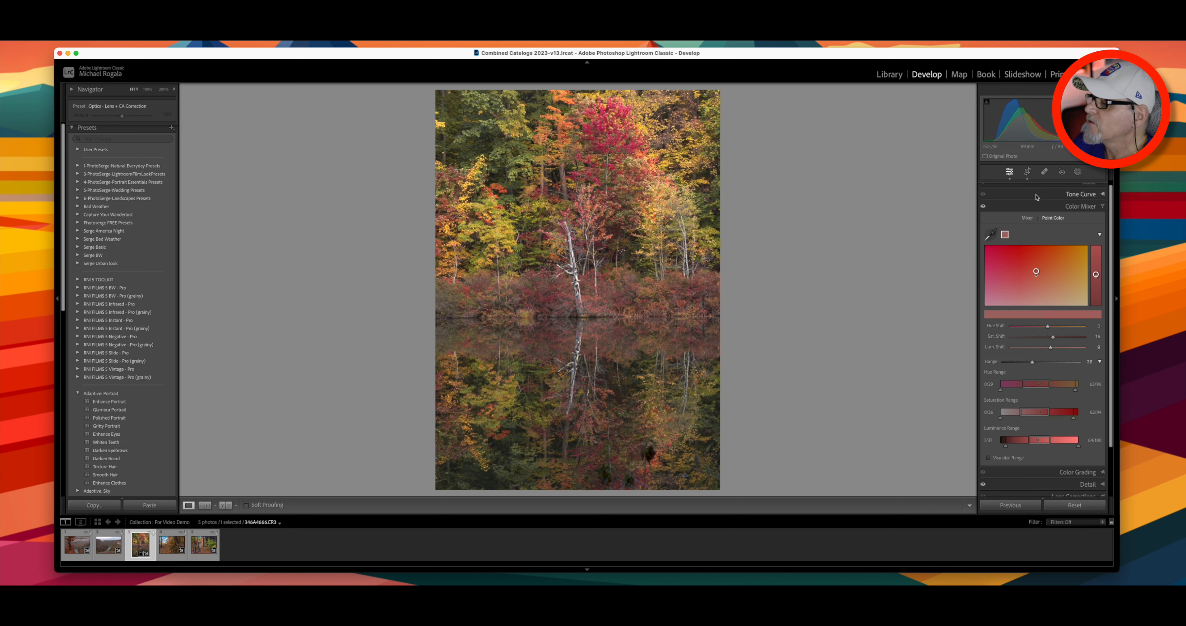
Step: Sample the green foliage as a second point colour, with saturation shift about +7, a raised luminance shift and hue shift about -12
click(990, 234)
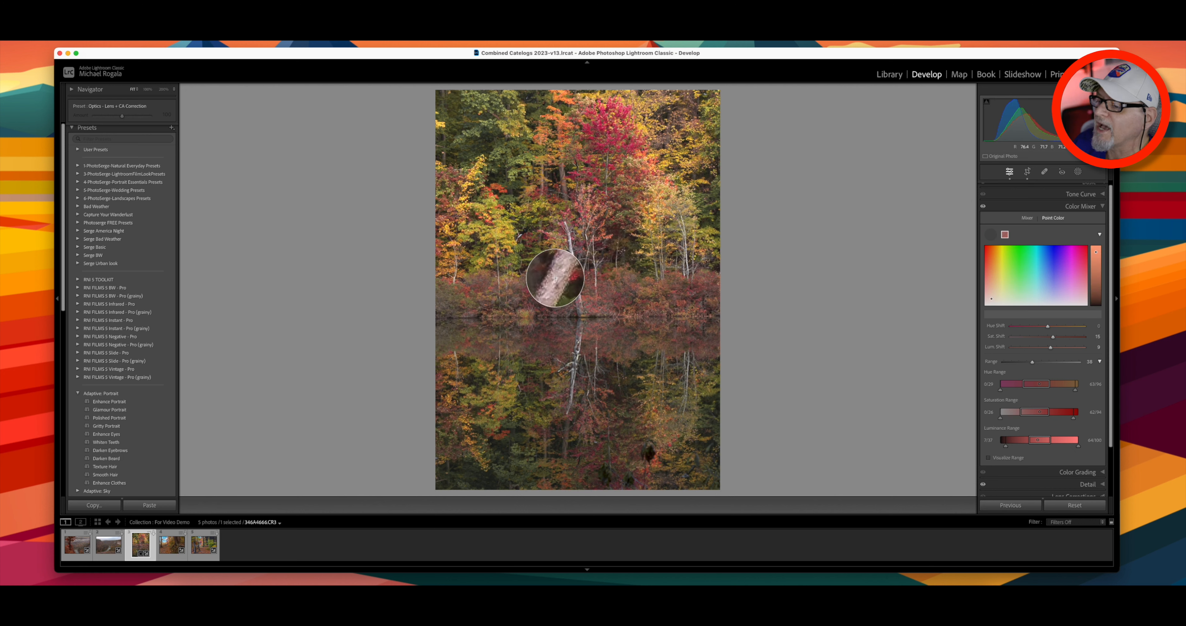
click(547, 199)
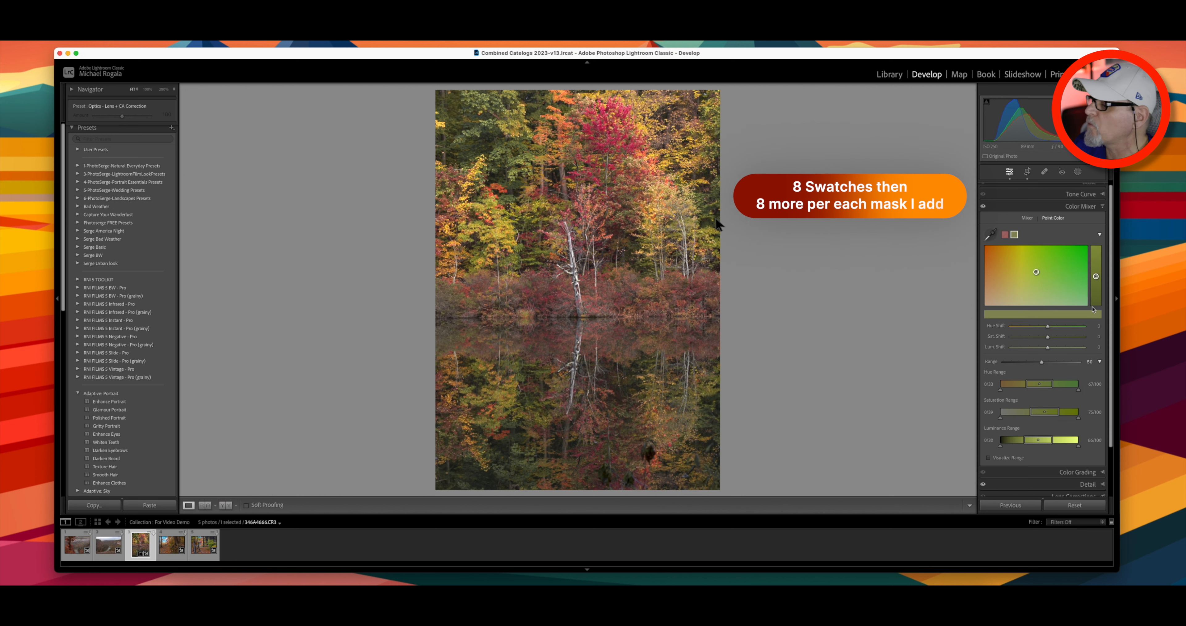
drag(1047, 339, 1050, 339)
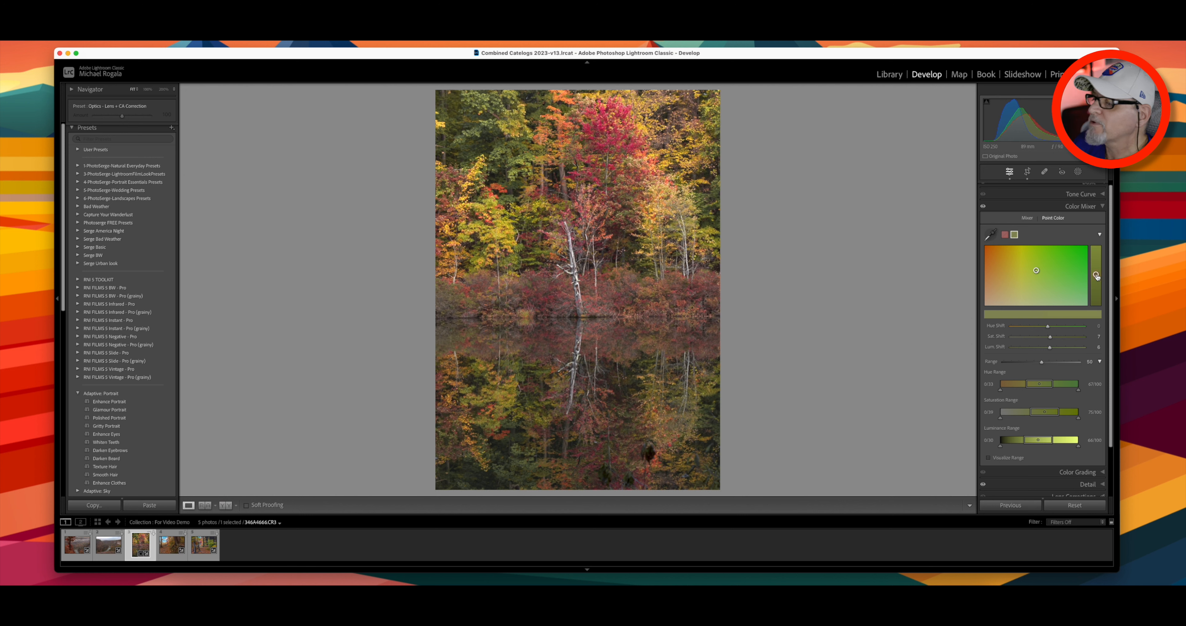
drag(1096, 276, 1095, 271)
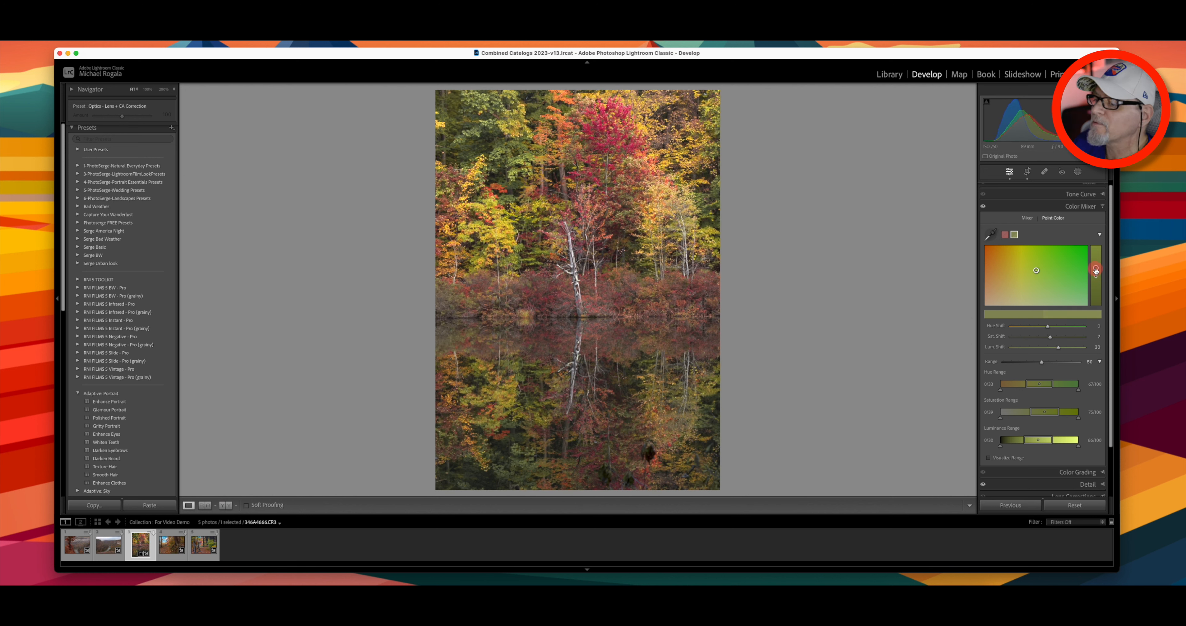
click(1048, 327)
drag(1048, 327, 1045, 326)
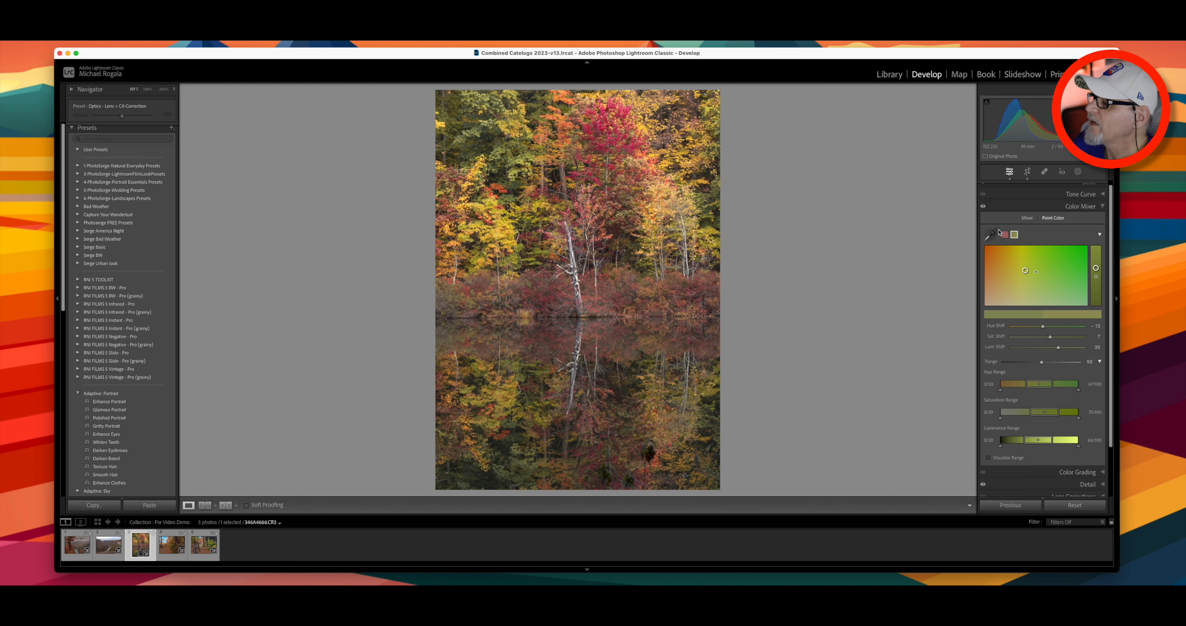
Step: Sample the bright yellow foliage beside the white trunk as a third point colour and set its hue shift to -1
click(991, 237)
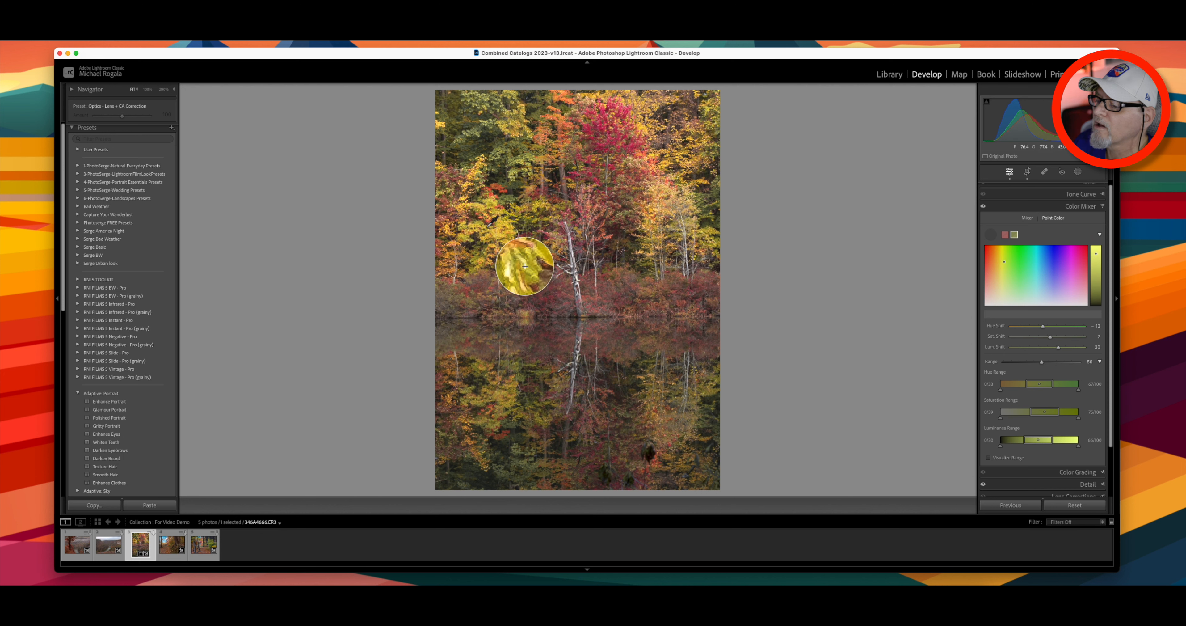
click(525, 266)
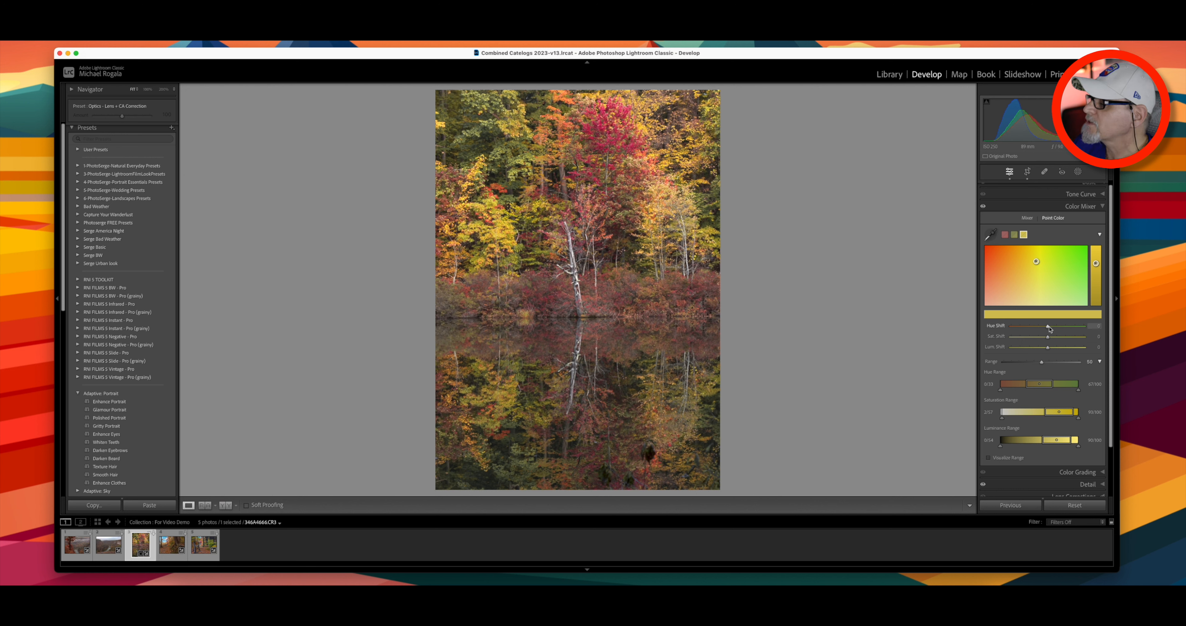
drag(1048, 326, 1048, 328)
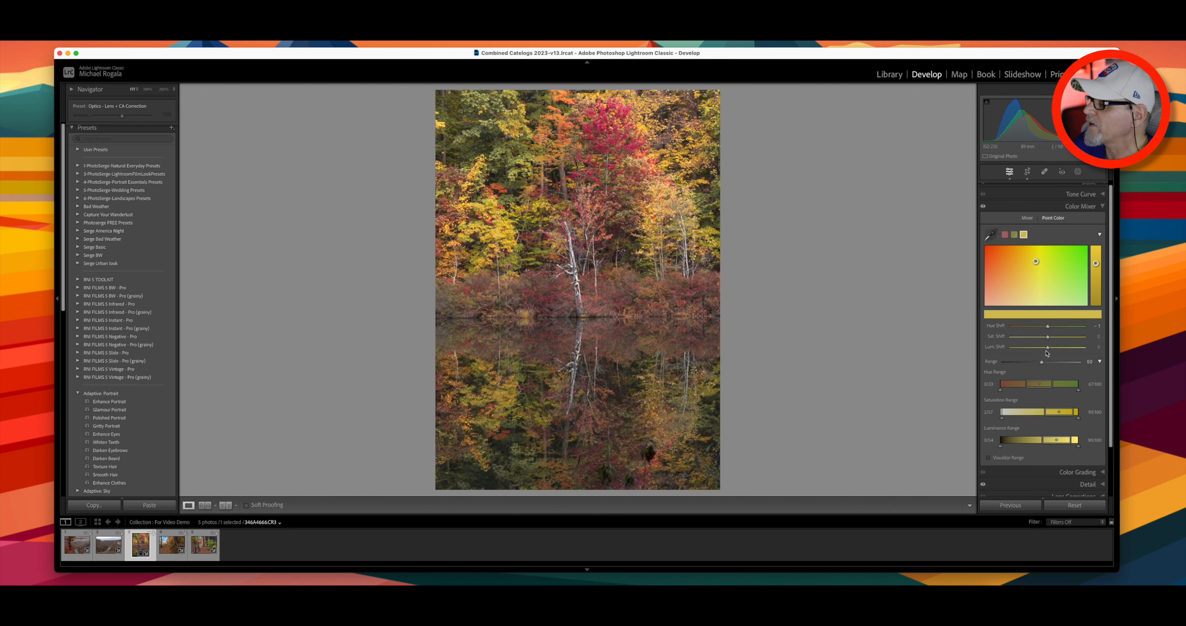
Step: Adjust the yellow sample's hue, saturation and luminance ranges, and slightly raise its saturation shift to about +2 and luminance shift to about +8
mouse_move(1040, 384)
mouse_down()
mouse_move(1051, 384)
mouse_move(1023, 386)
mouse_move(1060, 388)
mouse_up()
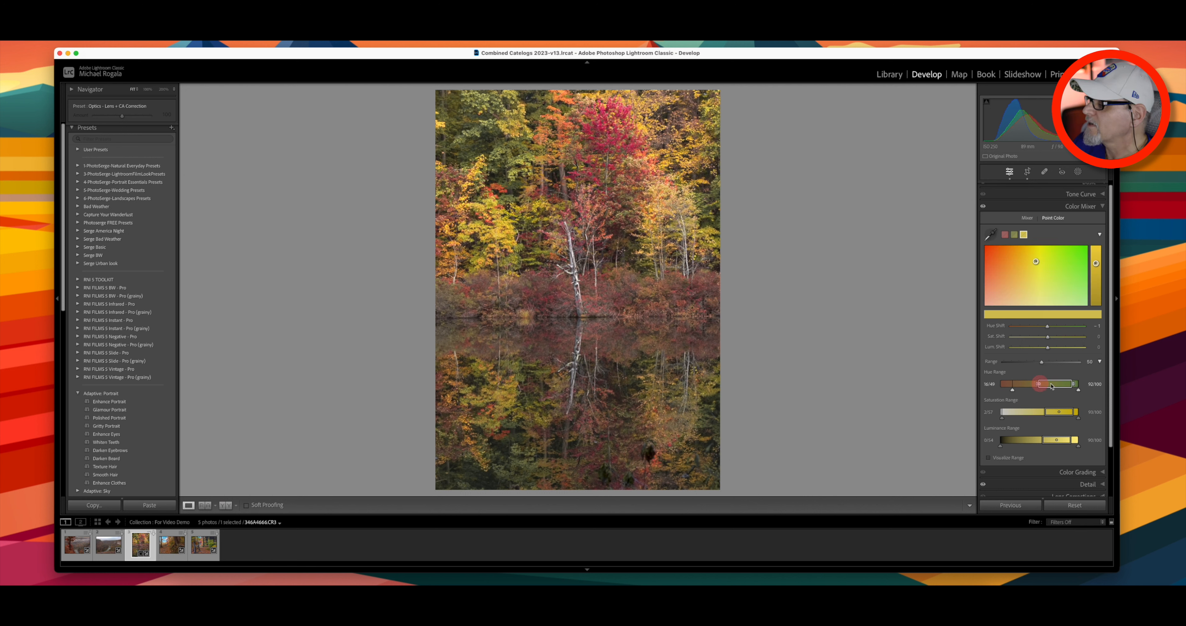
mouse_move(1073, 386)
mouse_down()
mouse_move(1009, 390)
mouse_move(1074, 392)
mouse_move(1055, 385)
mouse_up()
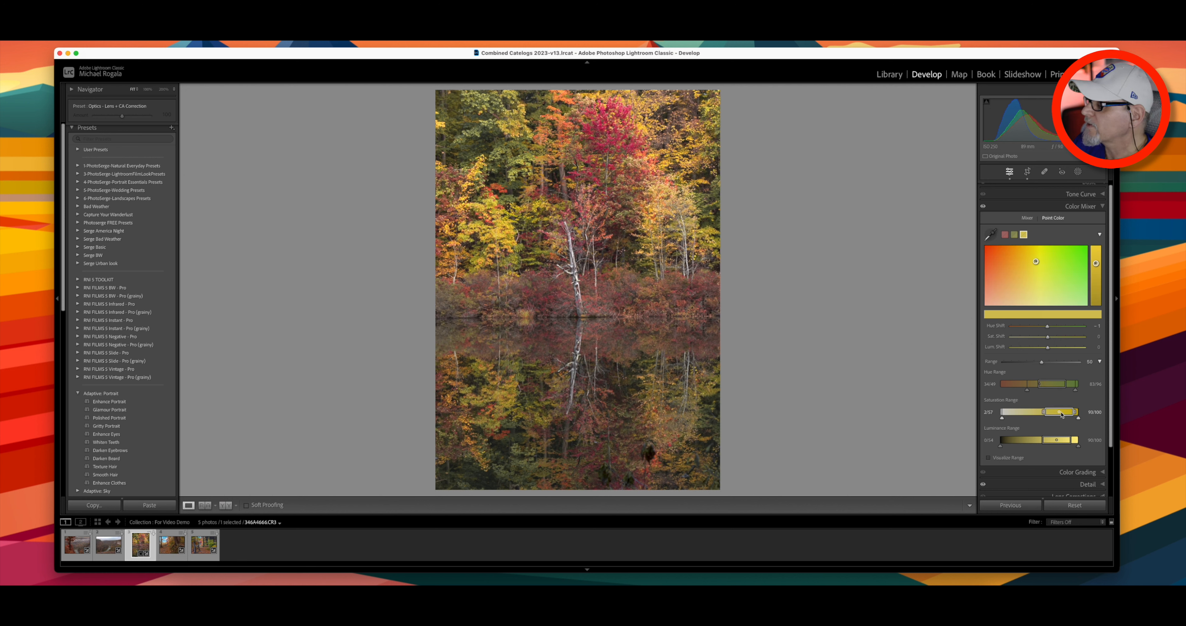
drag(1059, 412, 1057, 442)
click(1054, 441)
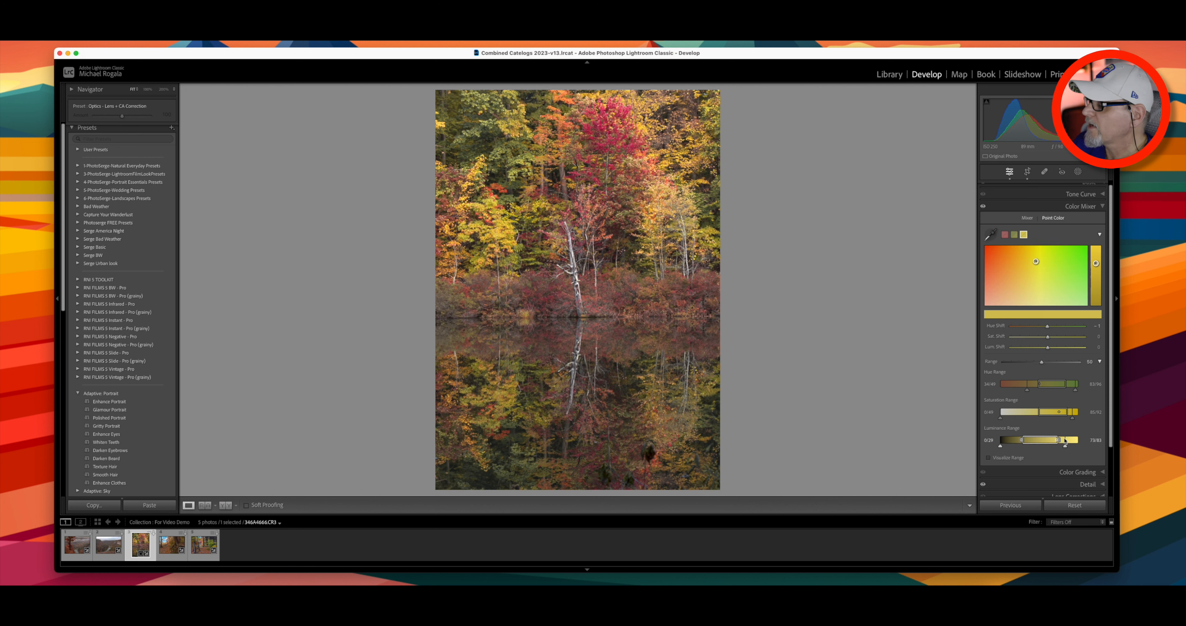
drag(1064, 449, 1060, 448)
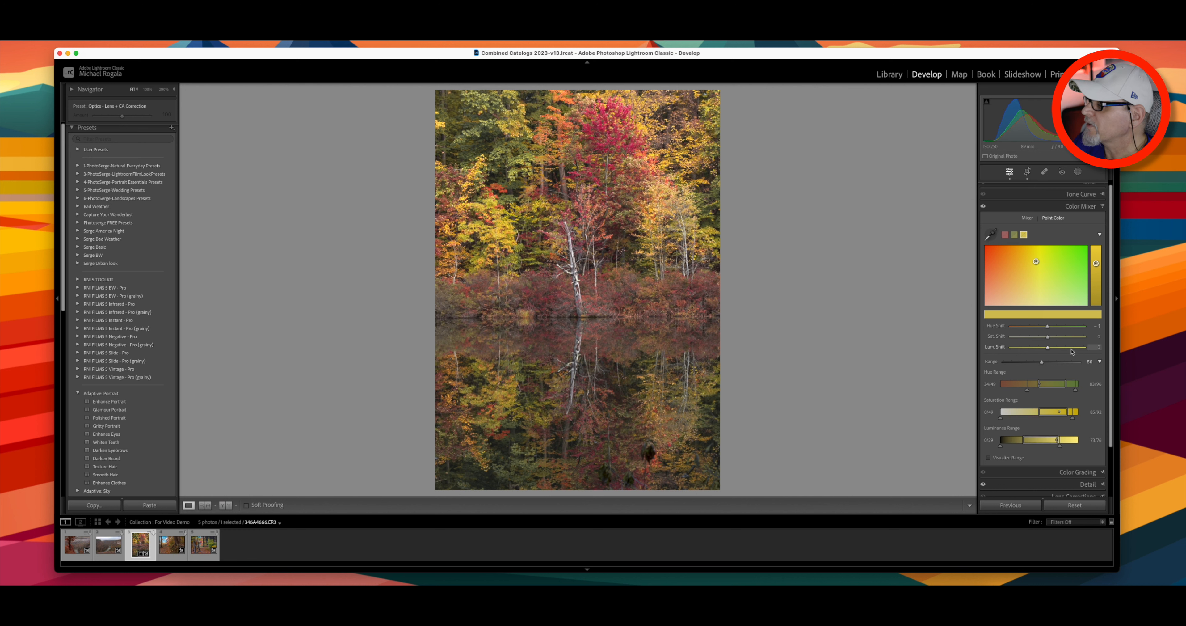
mouse_move(1045, 342)
mouse_down()
mouse_move(1054, 351)
mouse_move(1050, 340)
mouse_up()
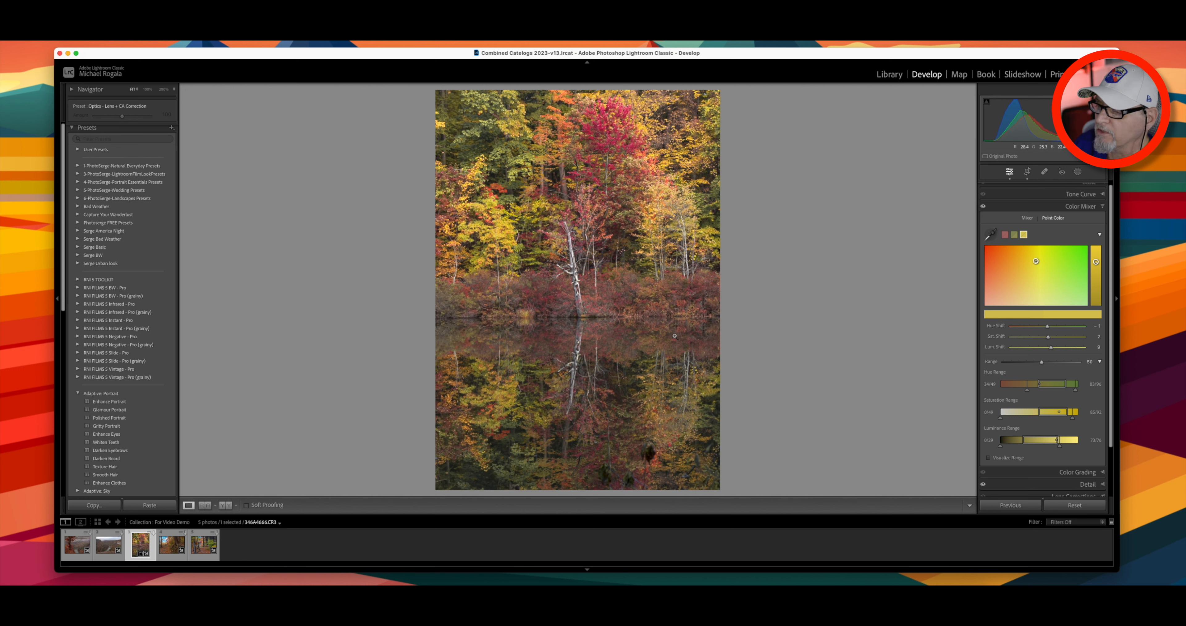
Step: Toggle the Color Mixer and Point Color adjustments off and on to compare the lake photo before and after
click(983, 207)
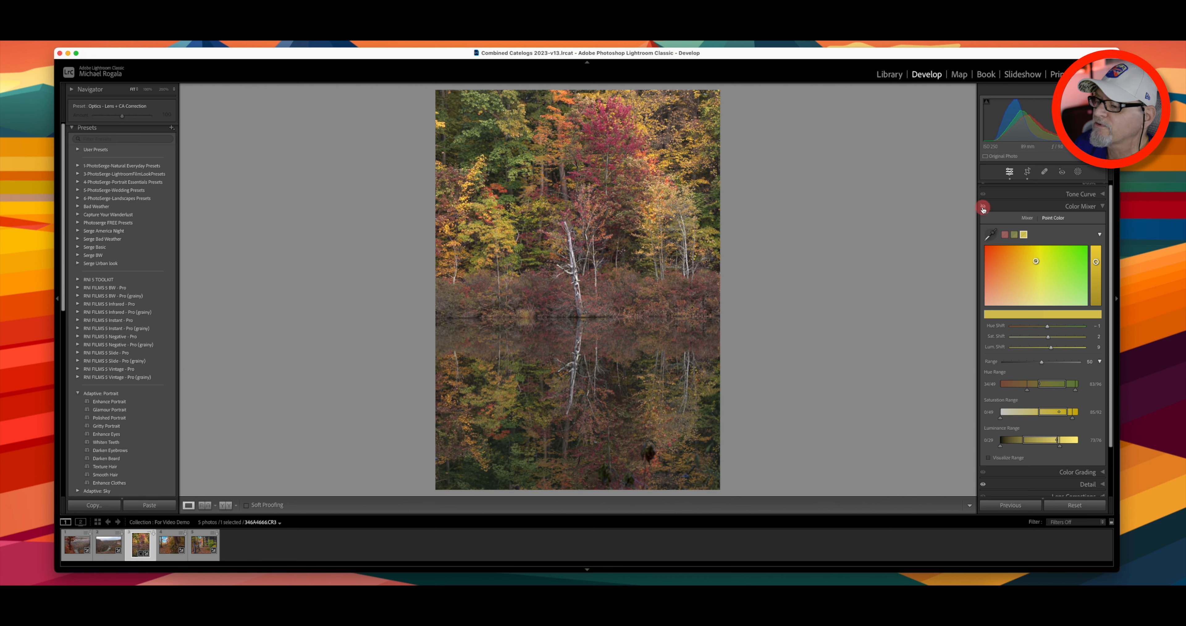
click(983, 208)
click(983, 208)
click(982, 208)
click(983, 208)
click(983, 208)
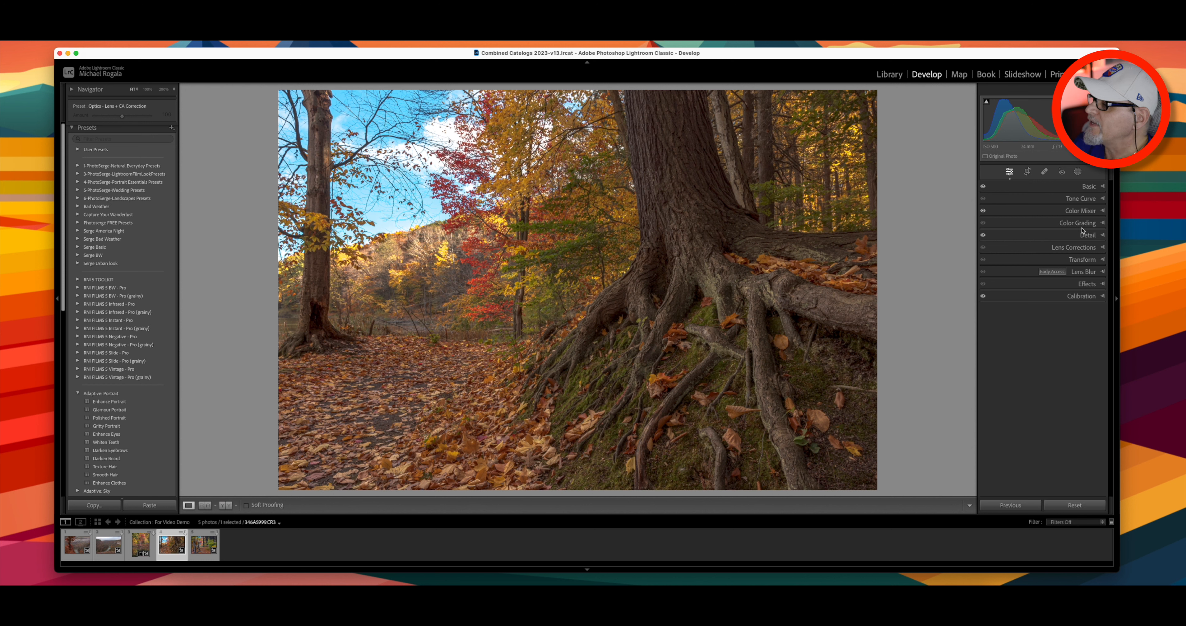
Step: Set the Color Grading shadows hue to a blue of about 225 for the tree-roots photo
click(1101, 224)
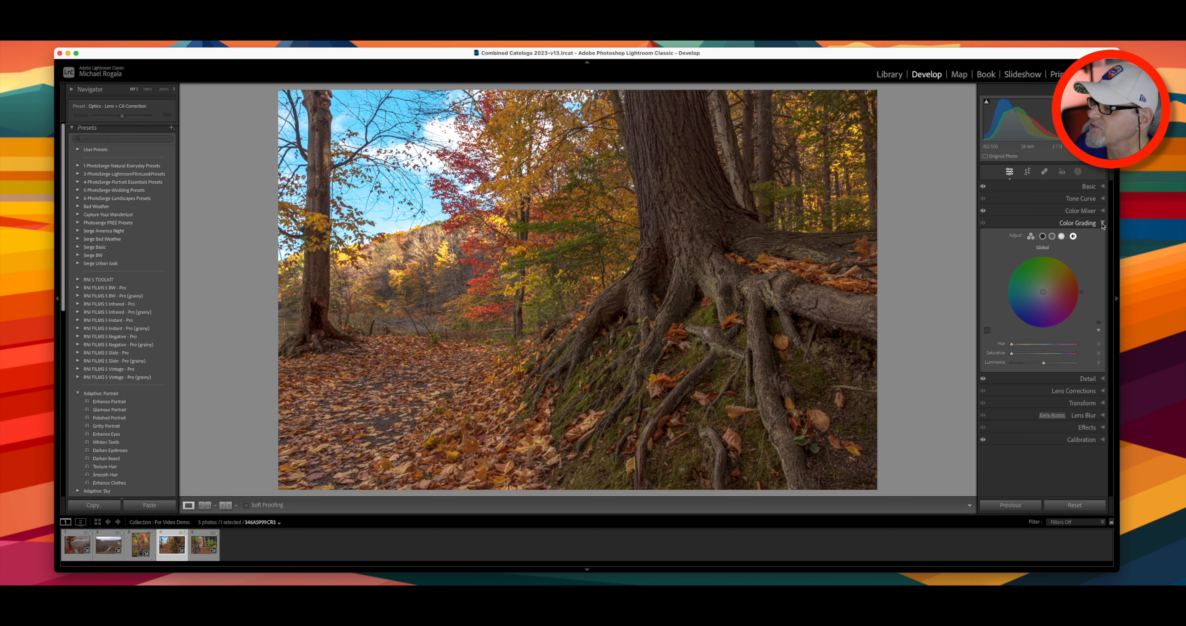
click(1043, 236)
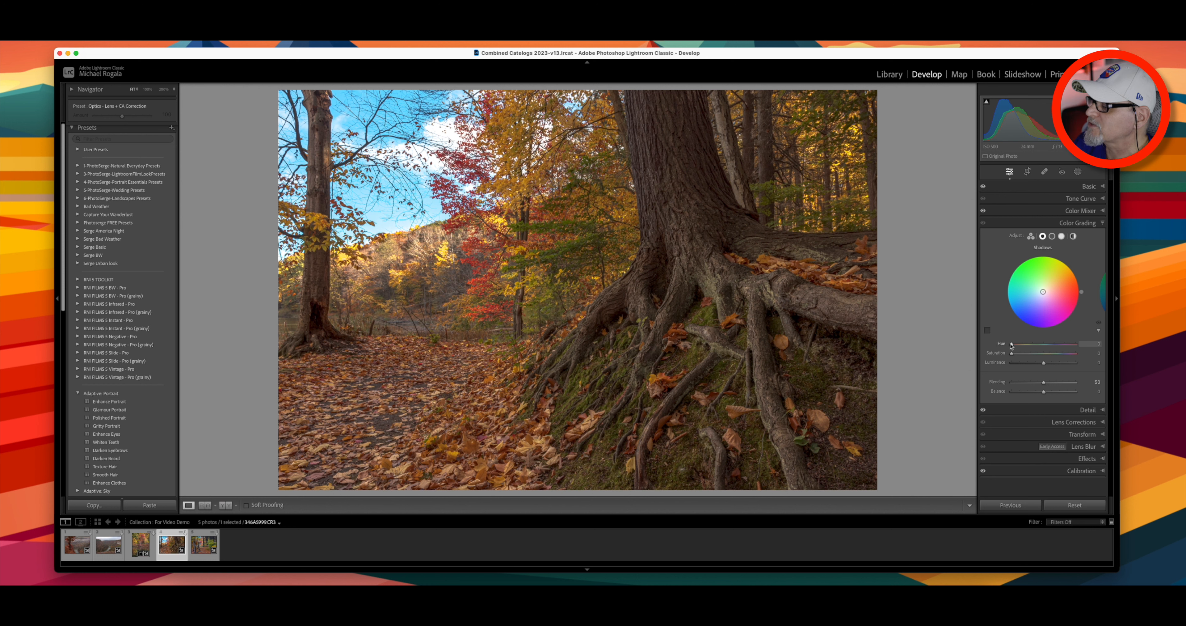
drag(1011, 345, 1052, 349)
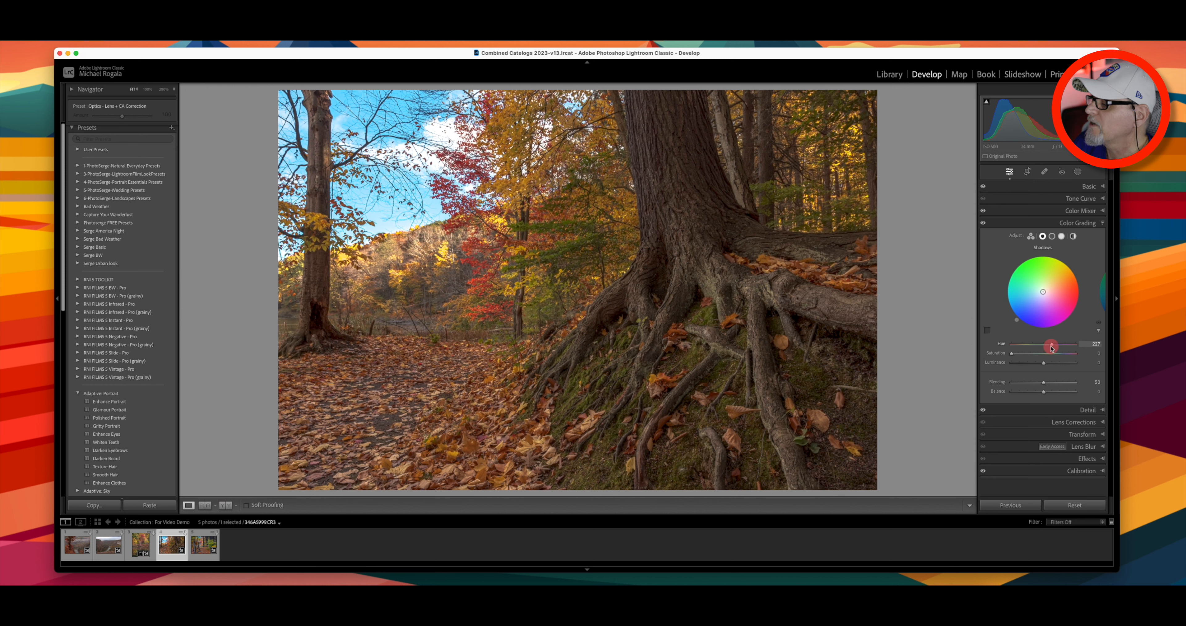
drag(1051, 349, 1050, 349)
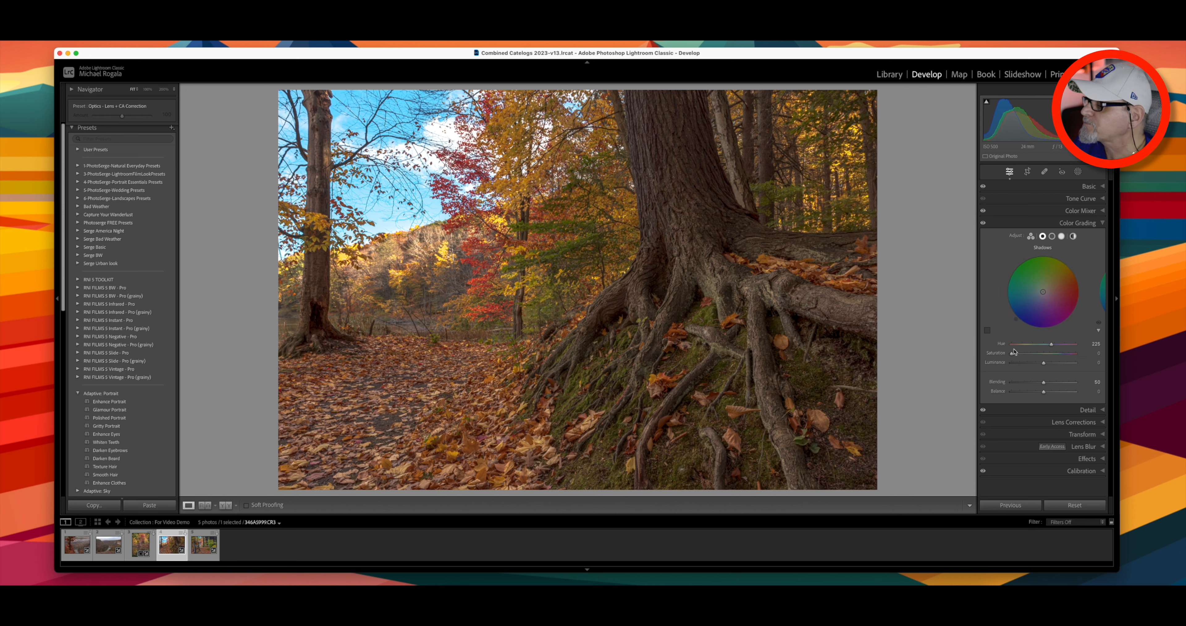
Step: Set the shadows' colour grading saturation to about 17 and luminance to about -16
drag(1012, 355, 1026, 357)
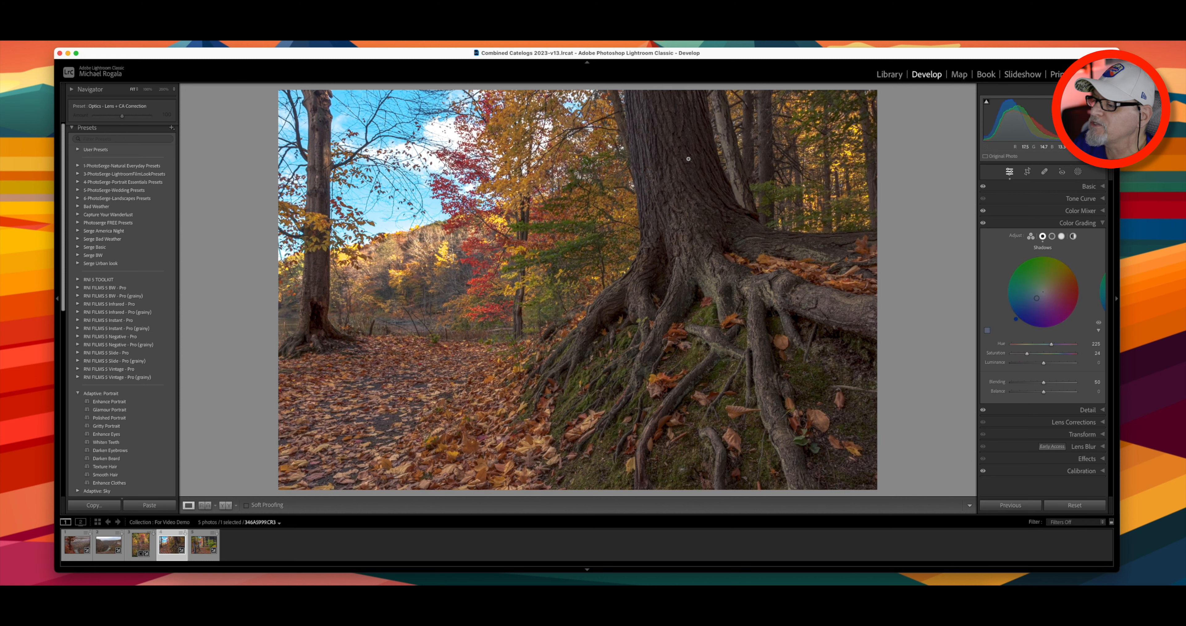
mouse_move(1028, 355)
mouse_down()
mouse_move(982, 356)
mouse_move(1022, 355)
mouse_up()
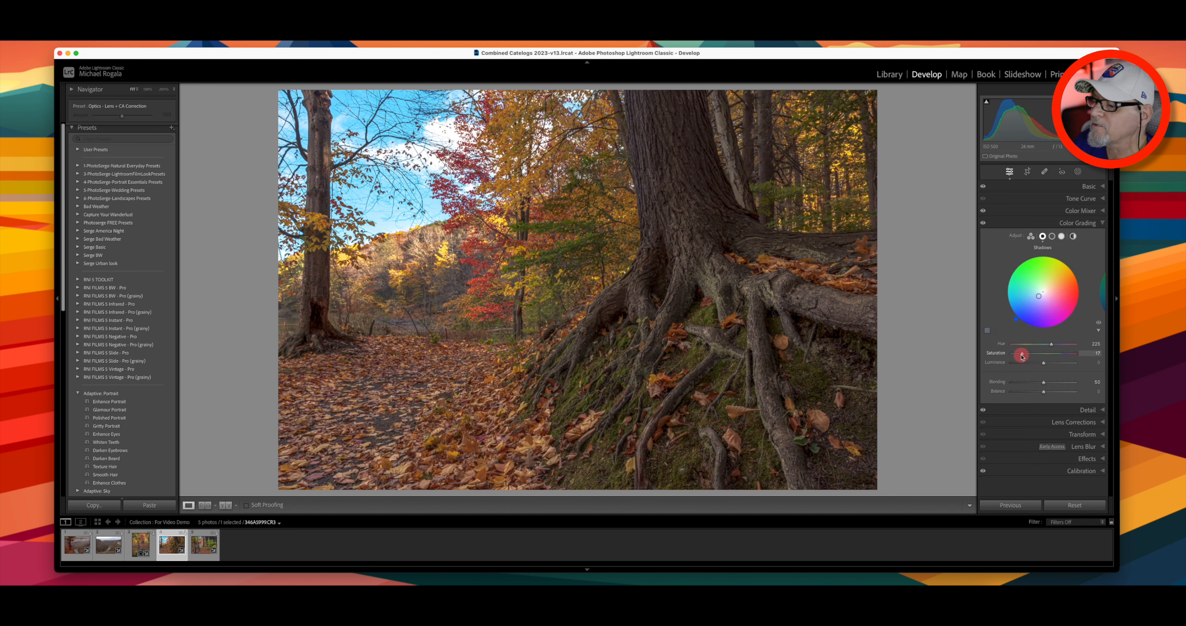
drag(1021, 357, 1022, 356)
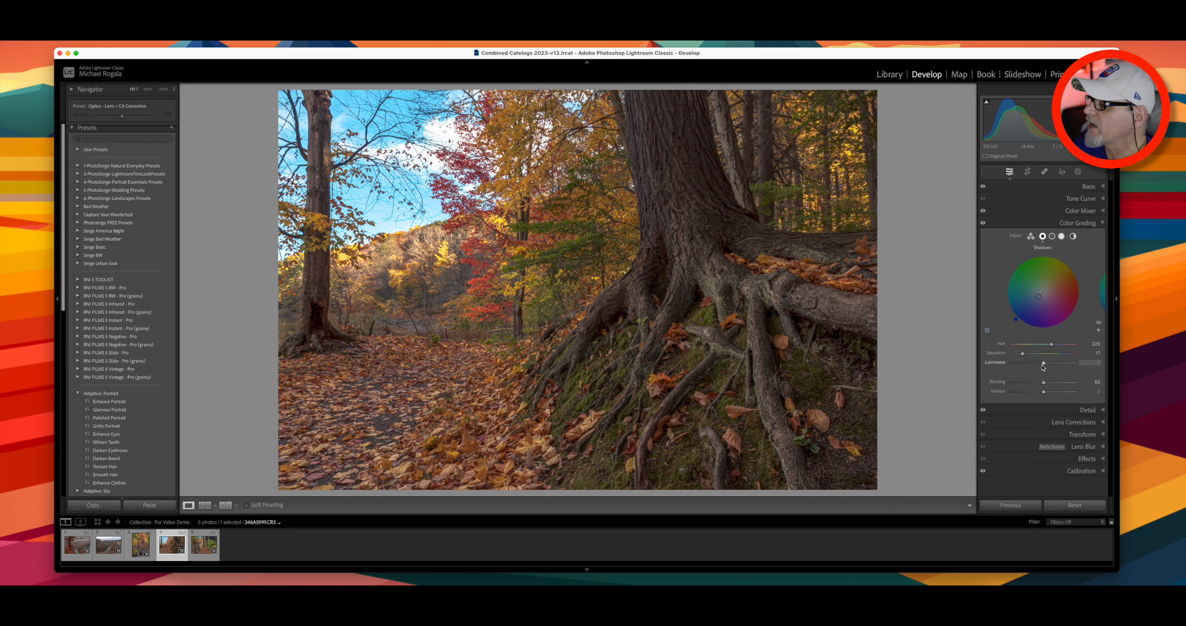
drag(1044, 366, 1038, 366)
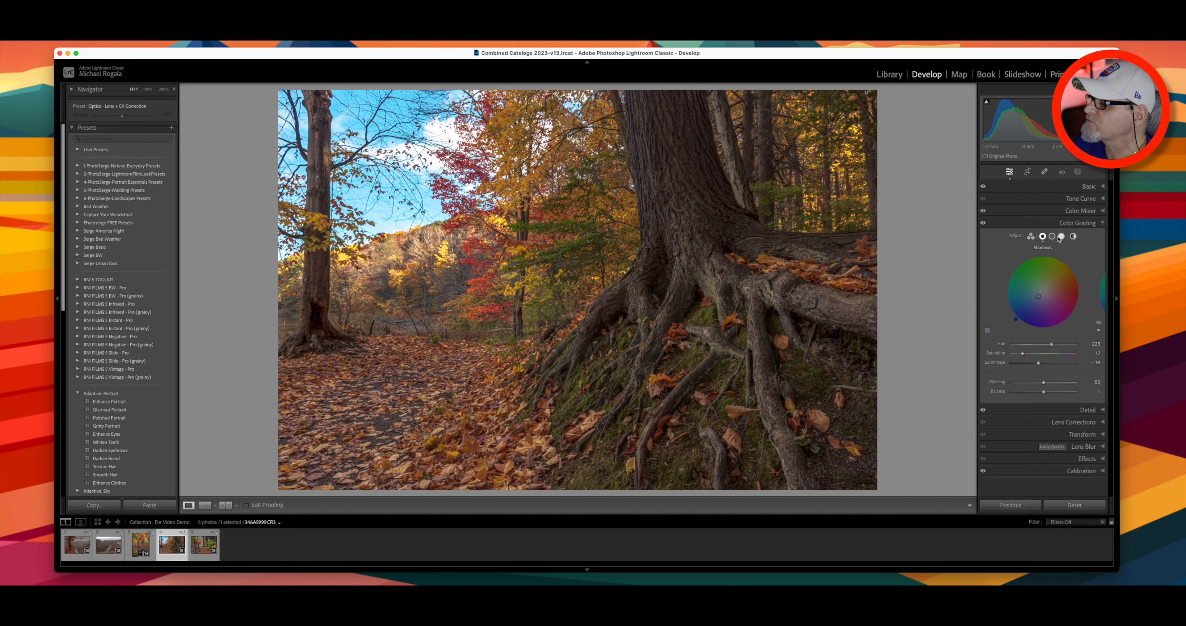
Step: Set the Color Grading highlights to a warm hue of about 42, saturation about 10 and luminance about +49
click(1061, 236)
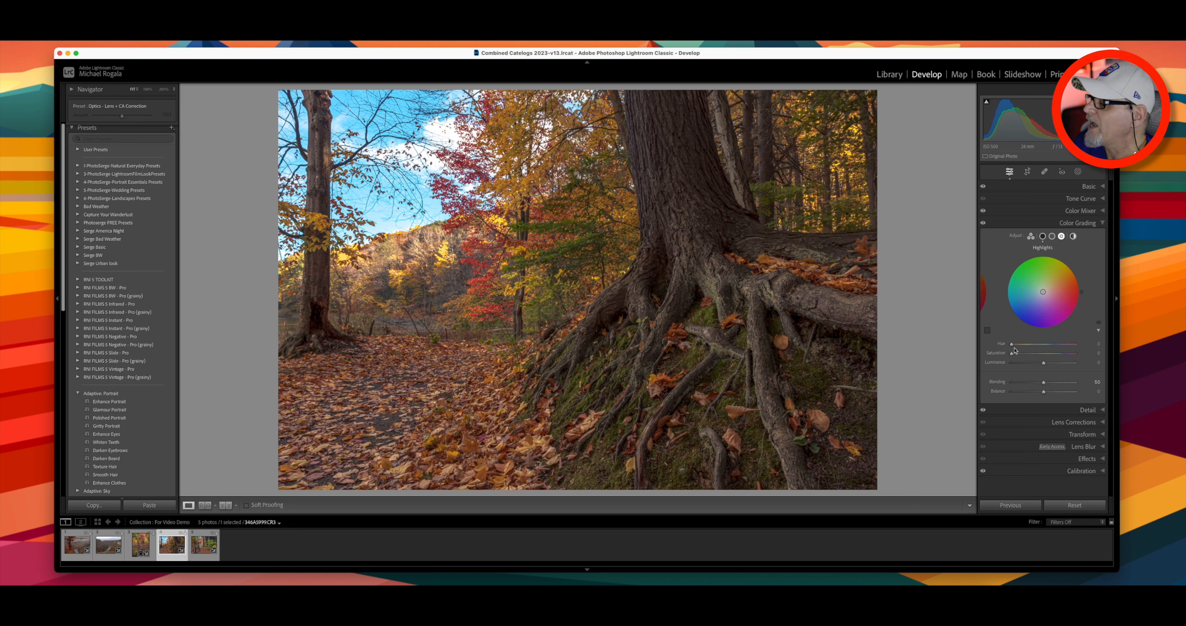
drag(1012, 345, 1019, 349)
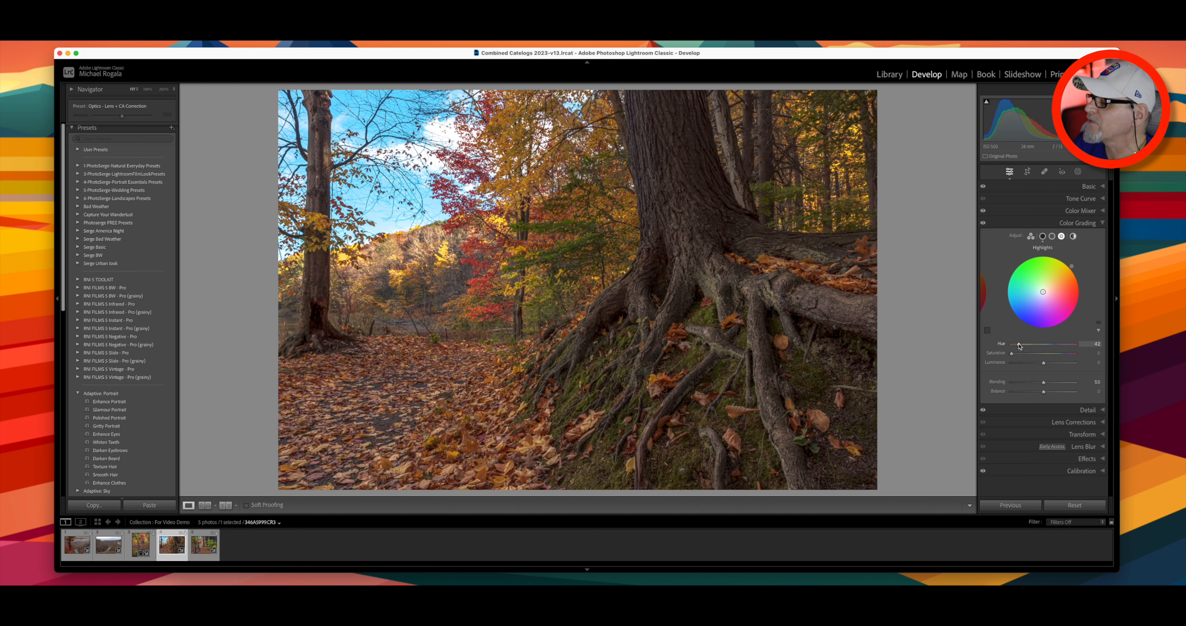
click(1011, 353)
drag(1011, 353, 1059, 369)
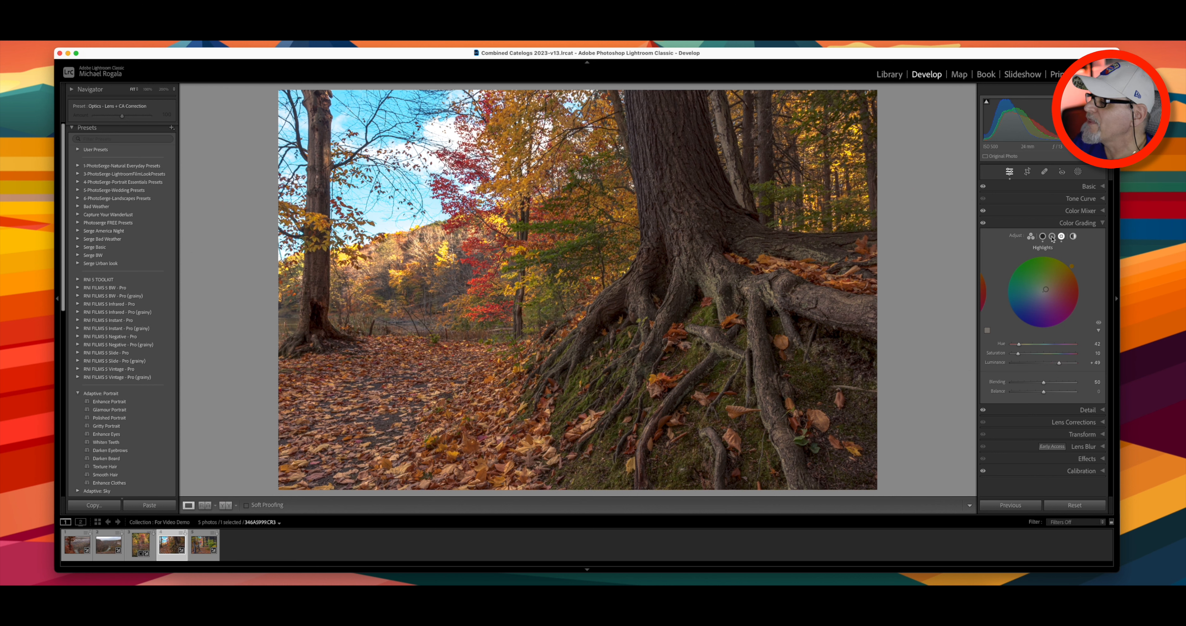
Step: Set the Color Grading midtones to a blue hue of about 231, saturation about 23 and luminance about +52
click(1051, 236)
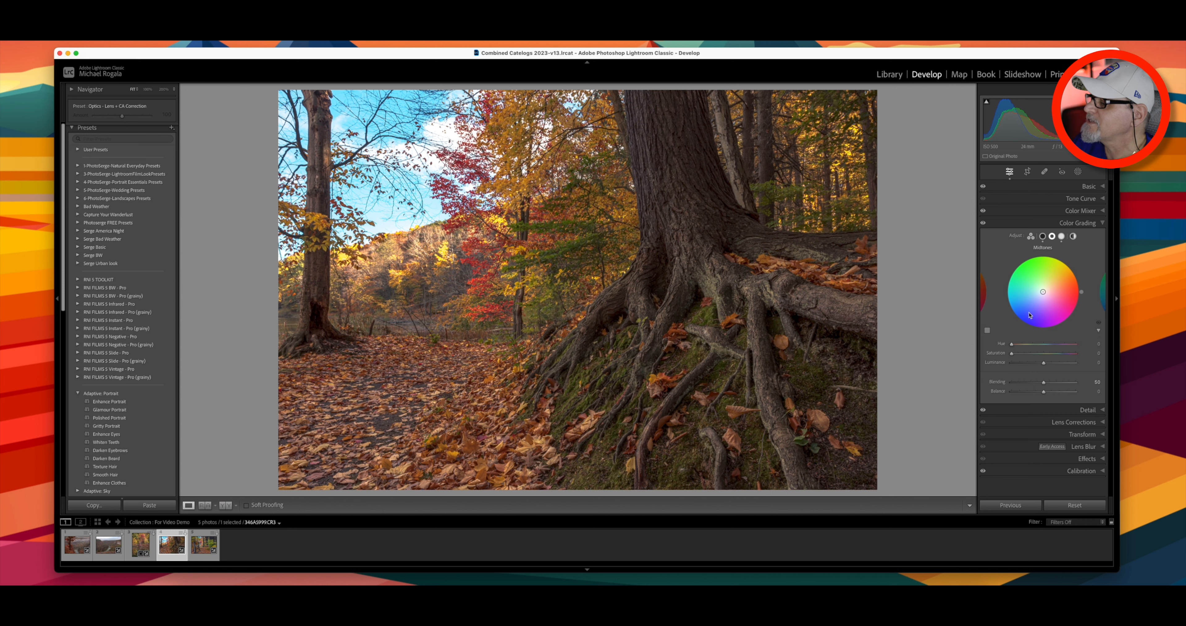
click(1011, 345)
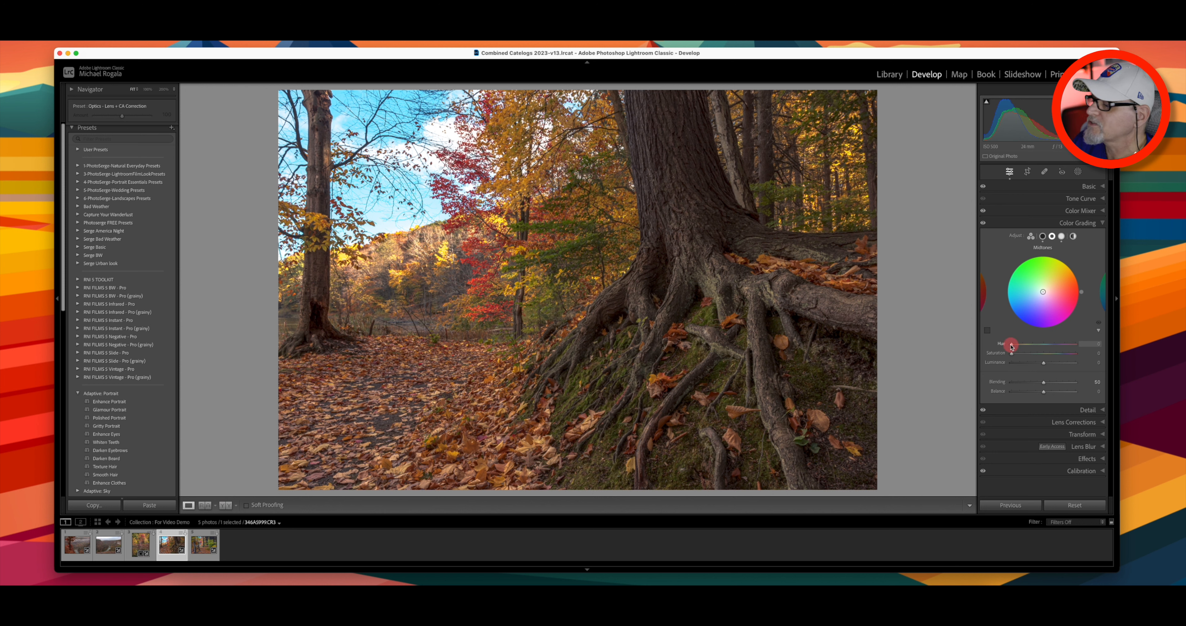
mouse_move(1011, 345)
mouse_down()
mouse_move(1054, 346)
mouse_move(1013, 355)
mouse_move(1041, 361)
mouse_move(1020, 364)
mouse_move(1029, 367)
mouse_up()
click(1011, 353)
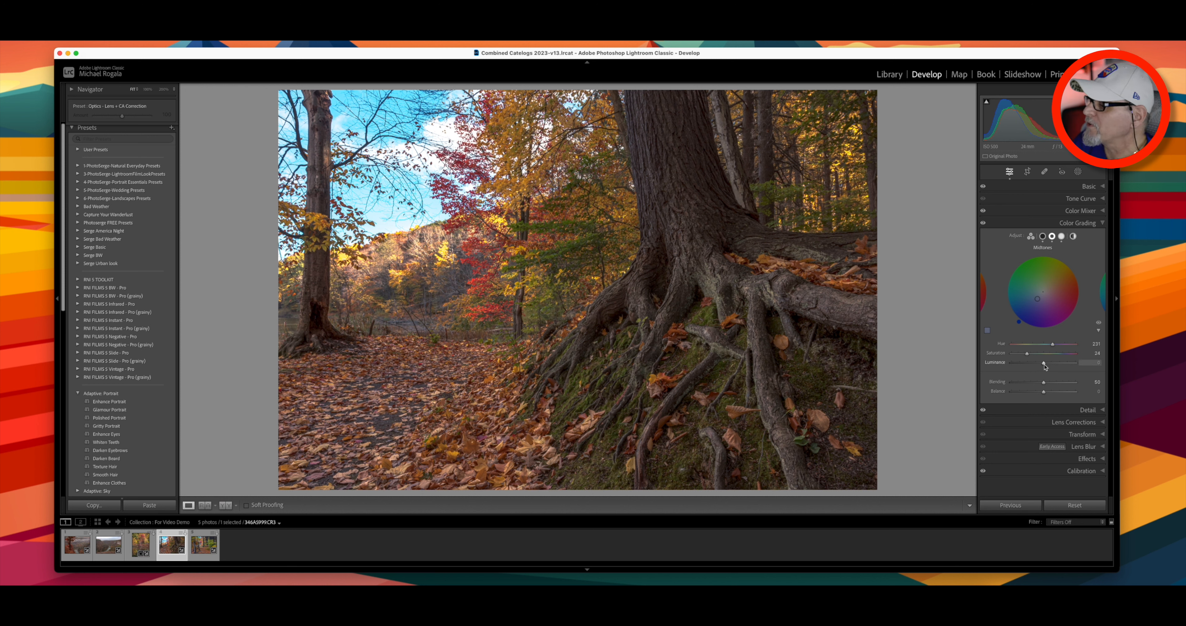
drag(1043, 365, 1030, 359)
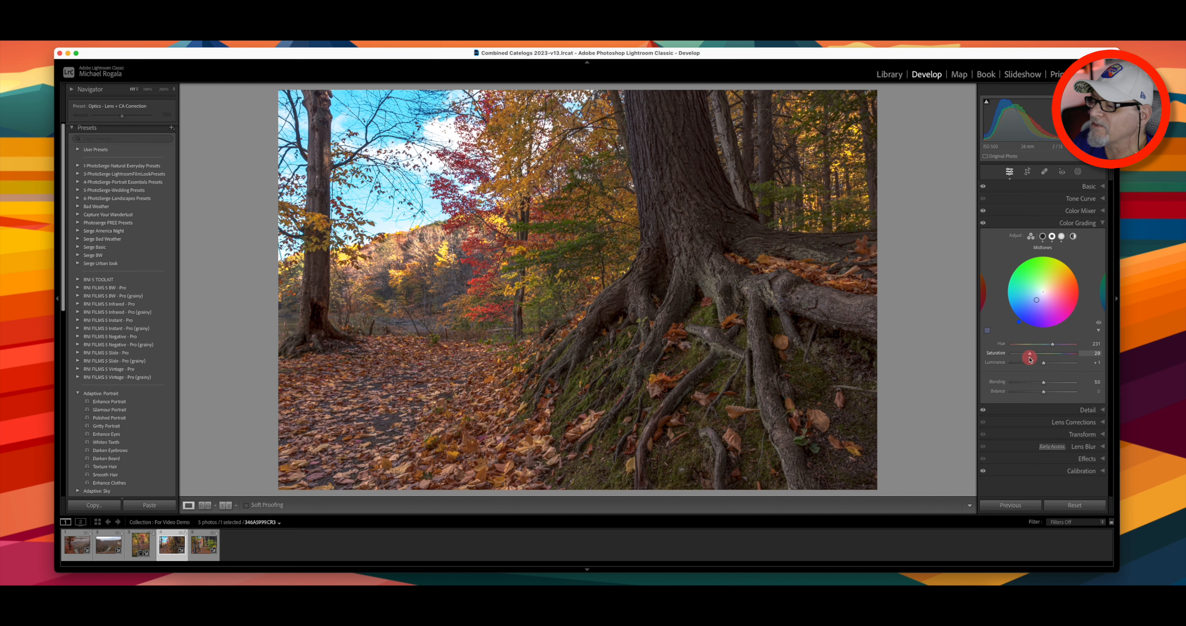
drag(1030, 359, 1026, 362)
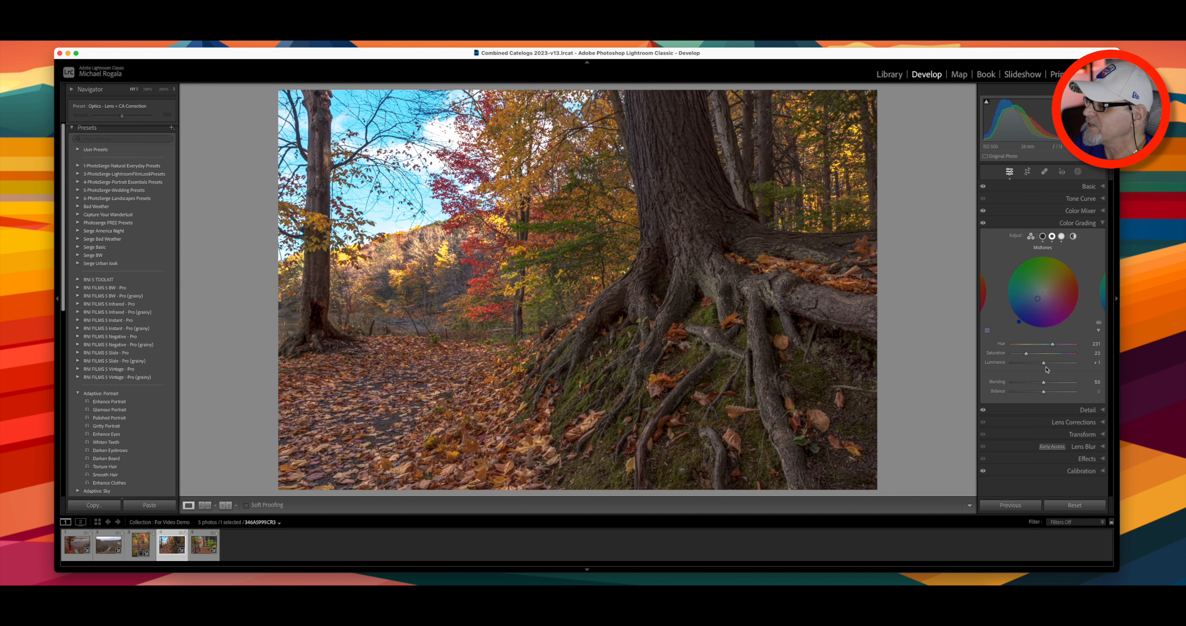
drag(1044, 365, 1060, 368)
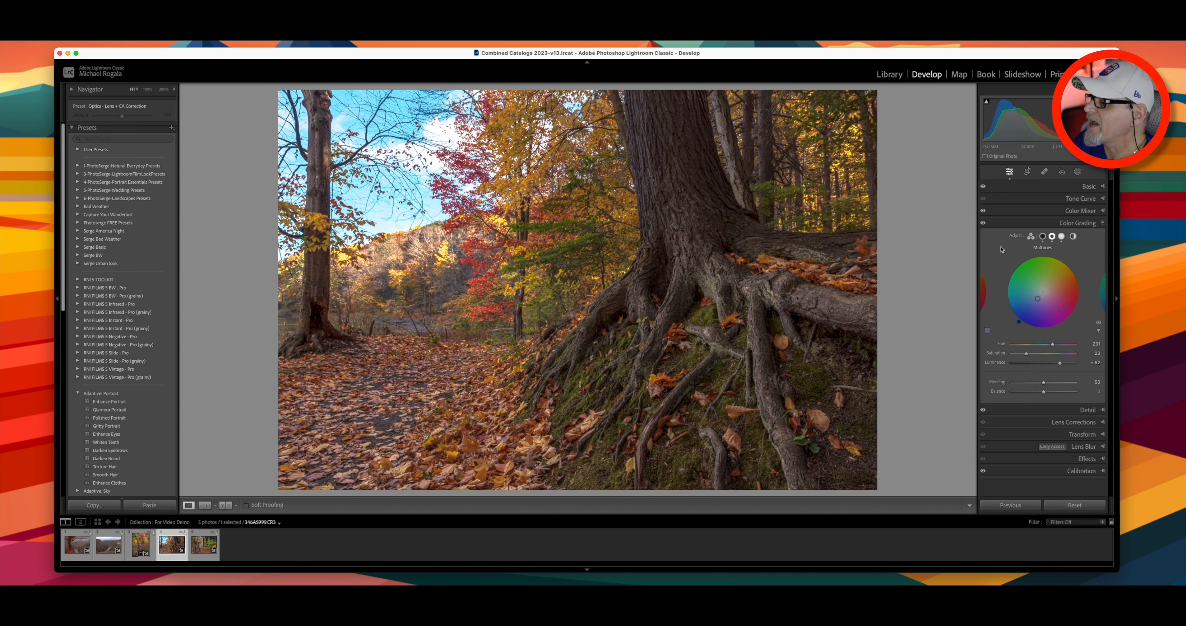
Step: Toggle the Color Grading adjustments off and on to compare the tree-roots photo before and after
click(983, 224)
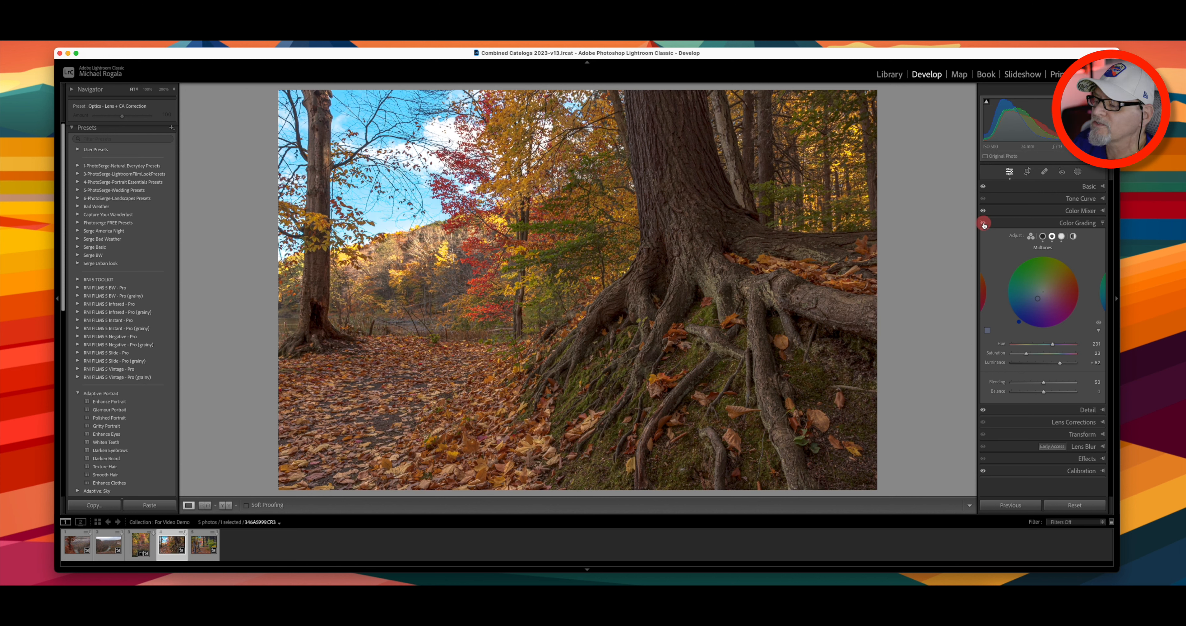
click(983, 225)
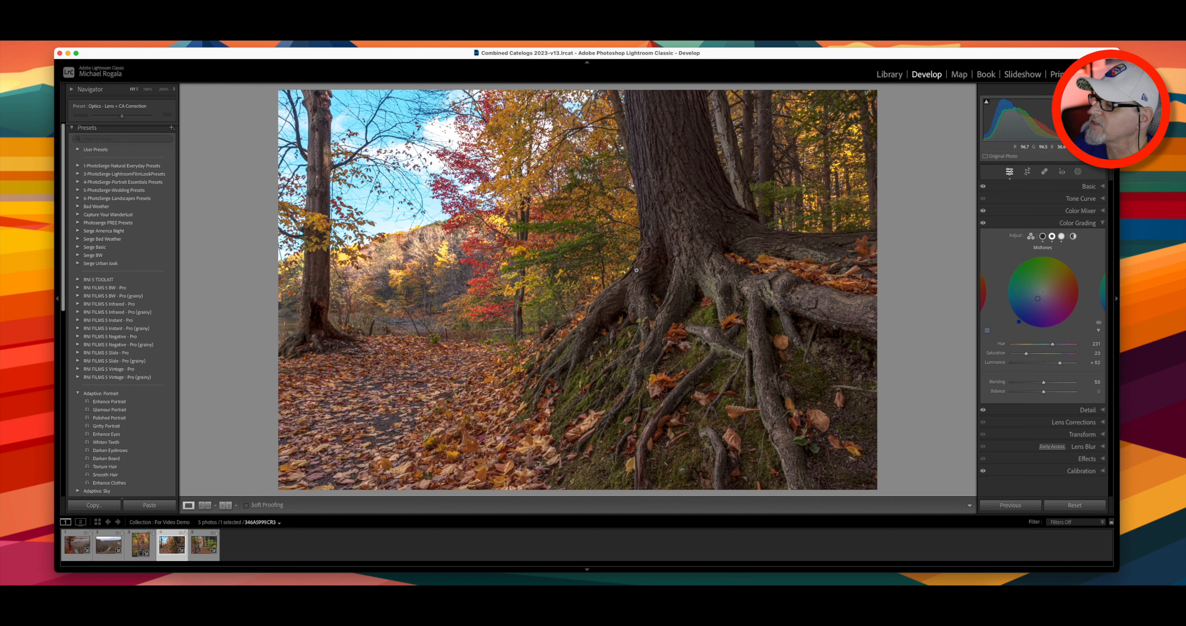
click(1102, 223)
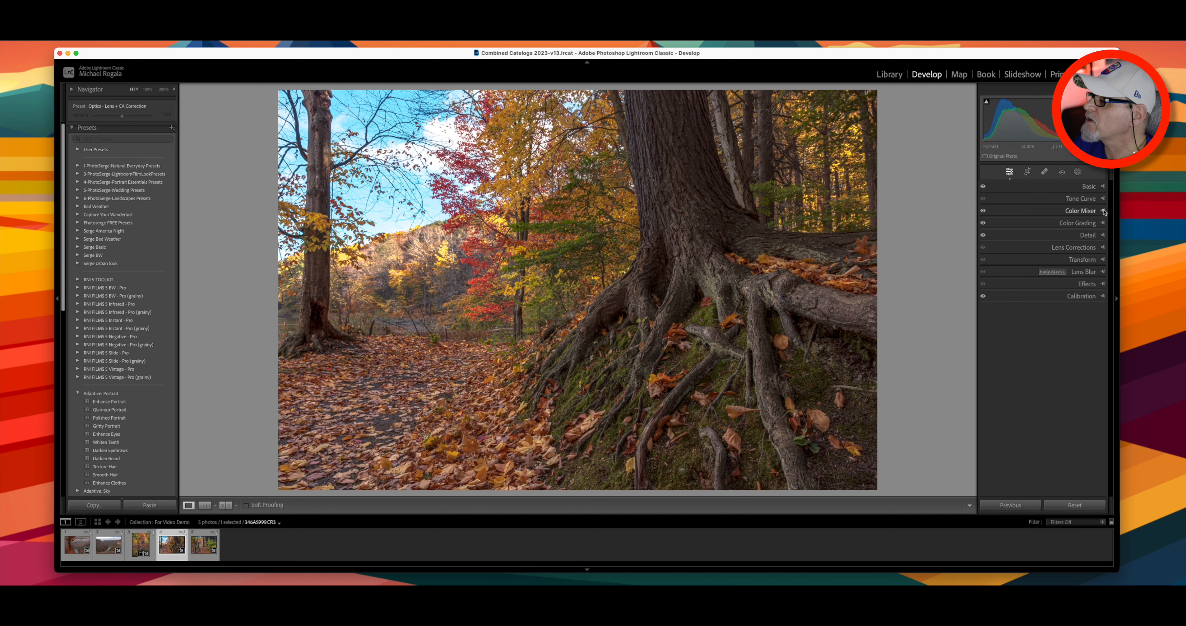
Step: Reduce the sky-blue Point Color sample's saturation shift to about -43 and raise its luminance shift to about +20
click(1103, 211)
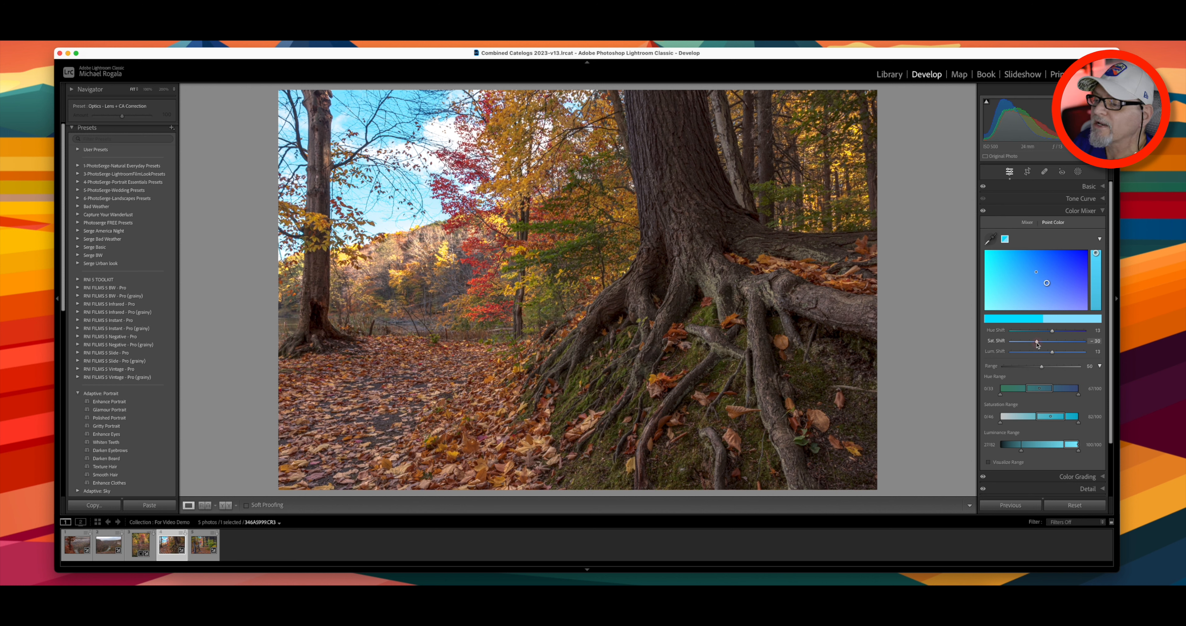
drag(1037, 343, 1032, 346)
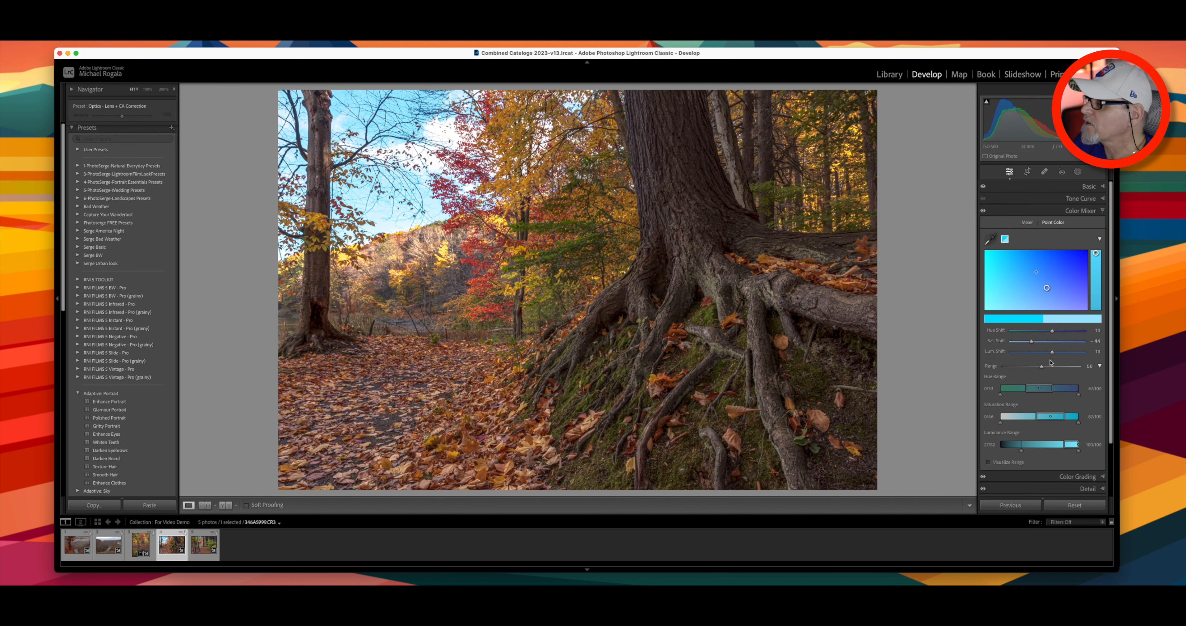
drag(1051, 352, 1055, 353)
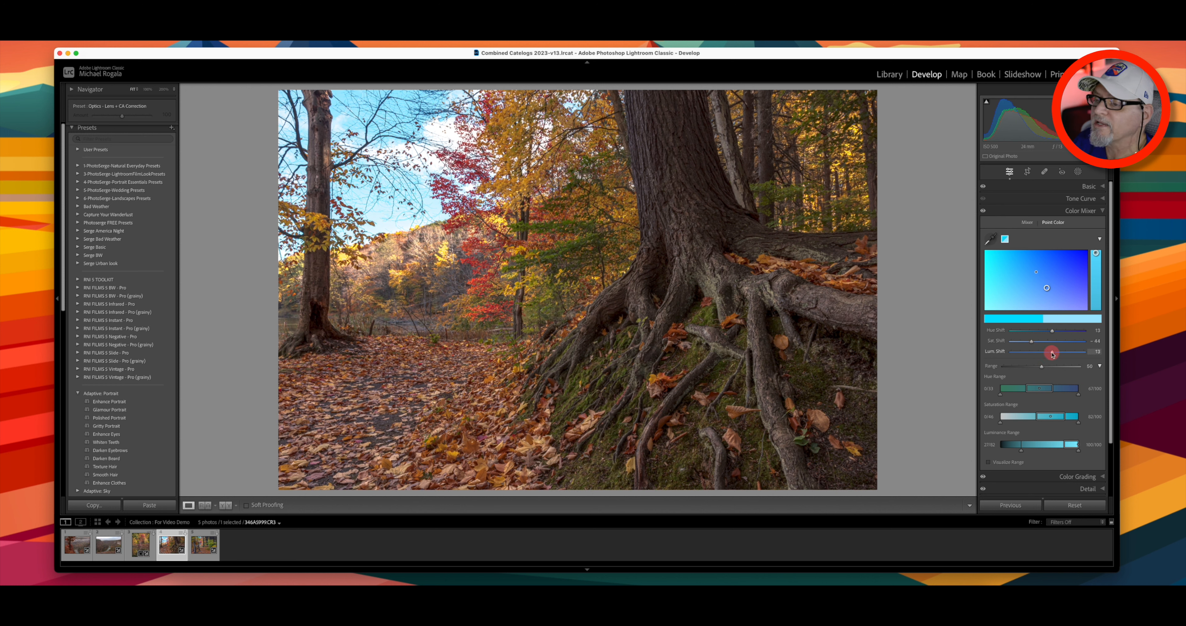
click(1030, 343)
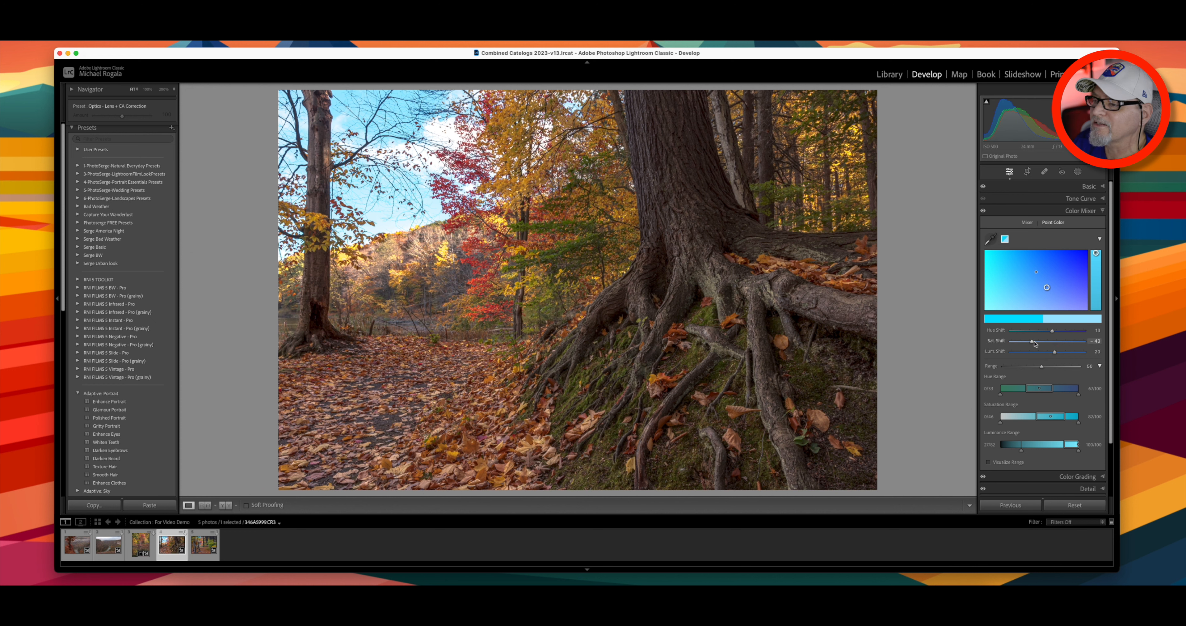
click(1104, 210)
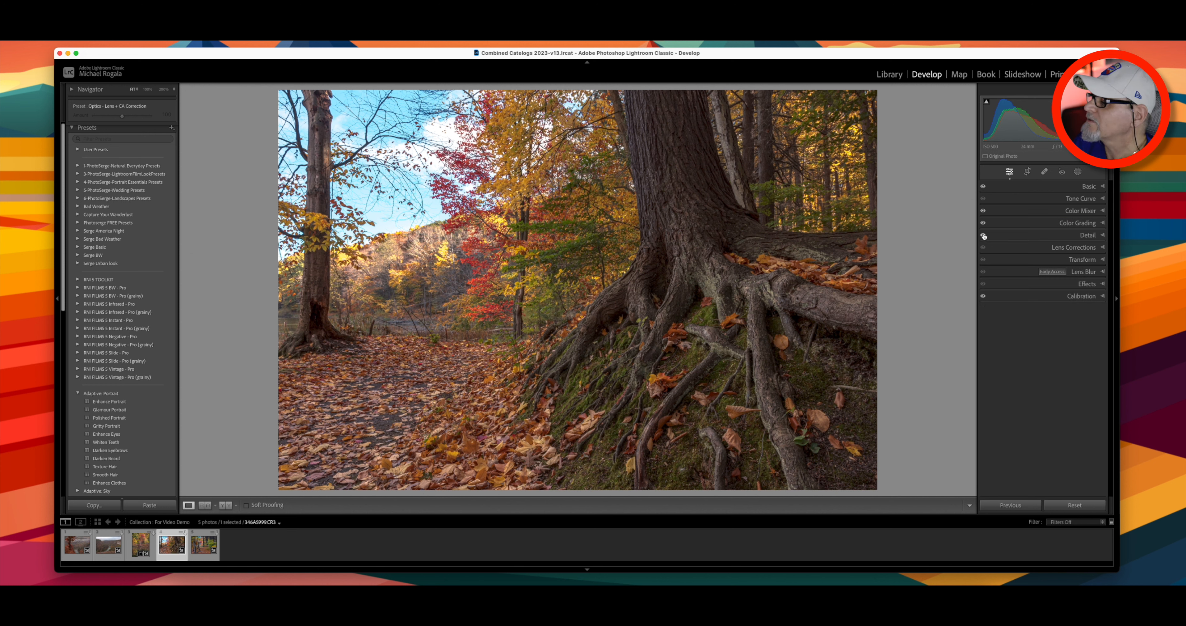
Step: Compare the tree-roots photo once more with and without its Color Grading after the sky-blue refinement
click(983, 224)
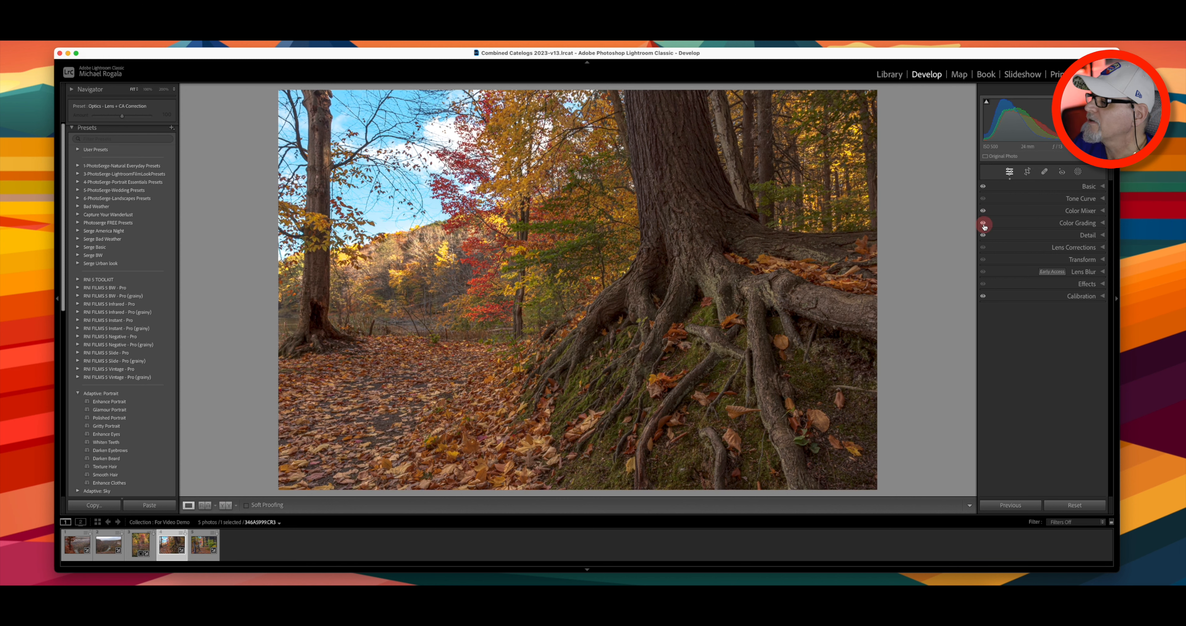
click(983, 226)
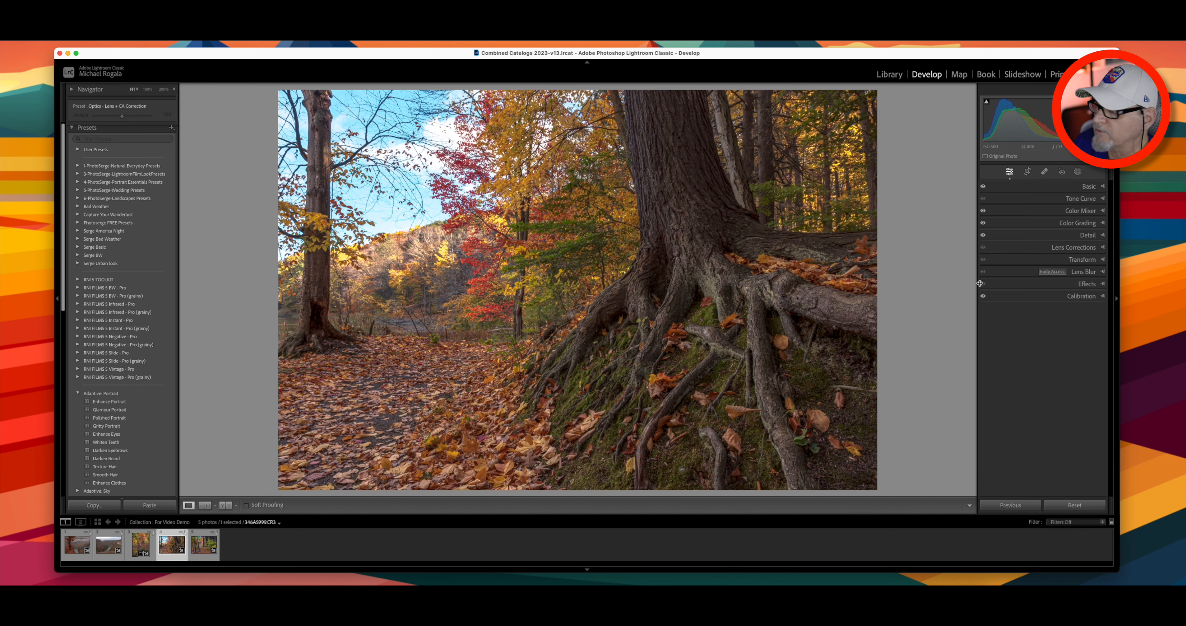
Step: Switch to the forest-path photo and toggle its Basic adjustments off and on to compare
click(208, 550)
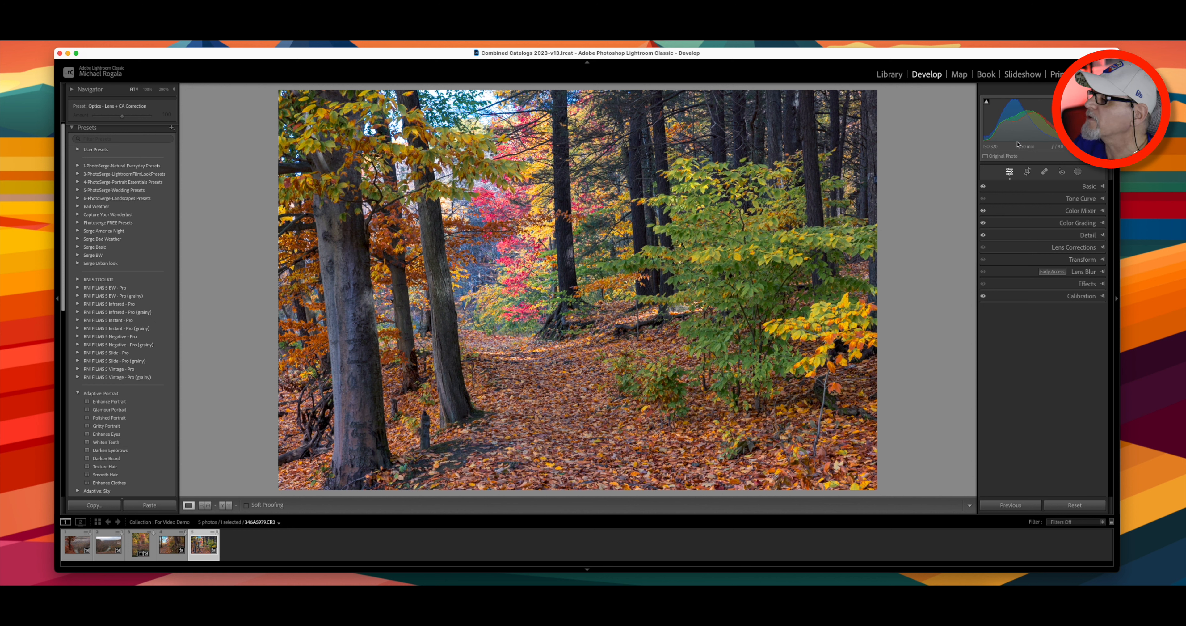
click(983, 187)
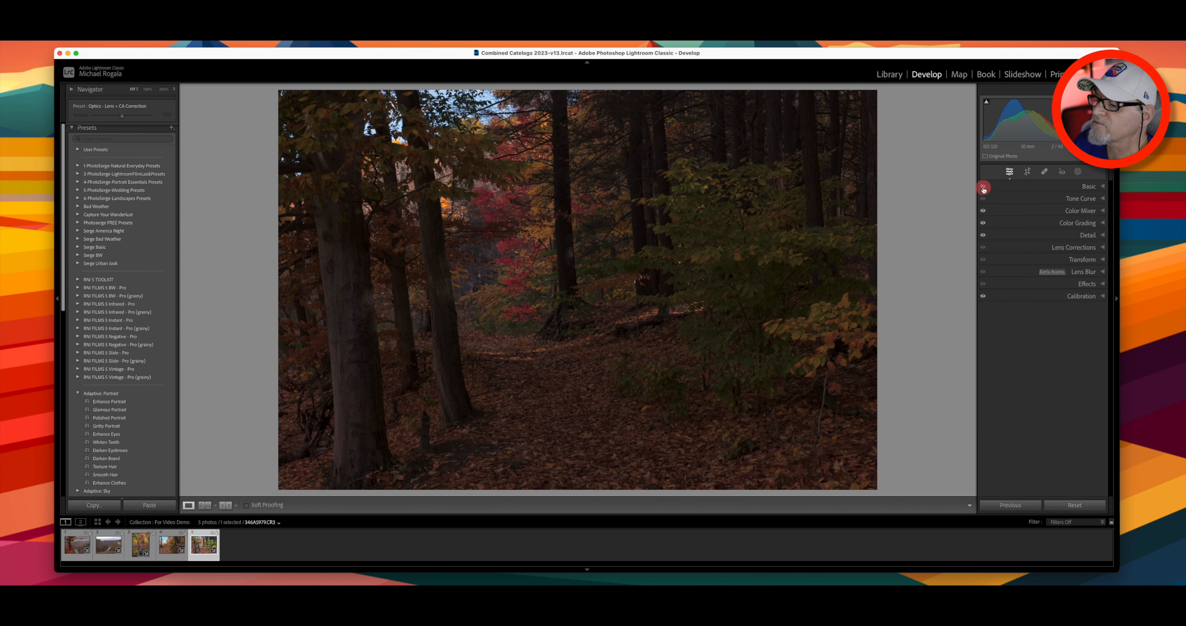
click(983, 187)
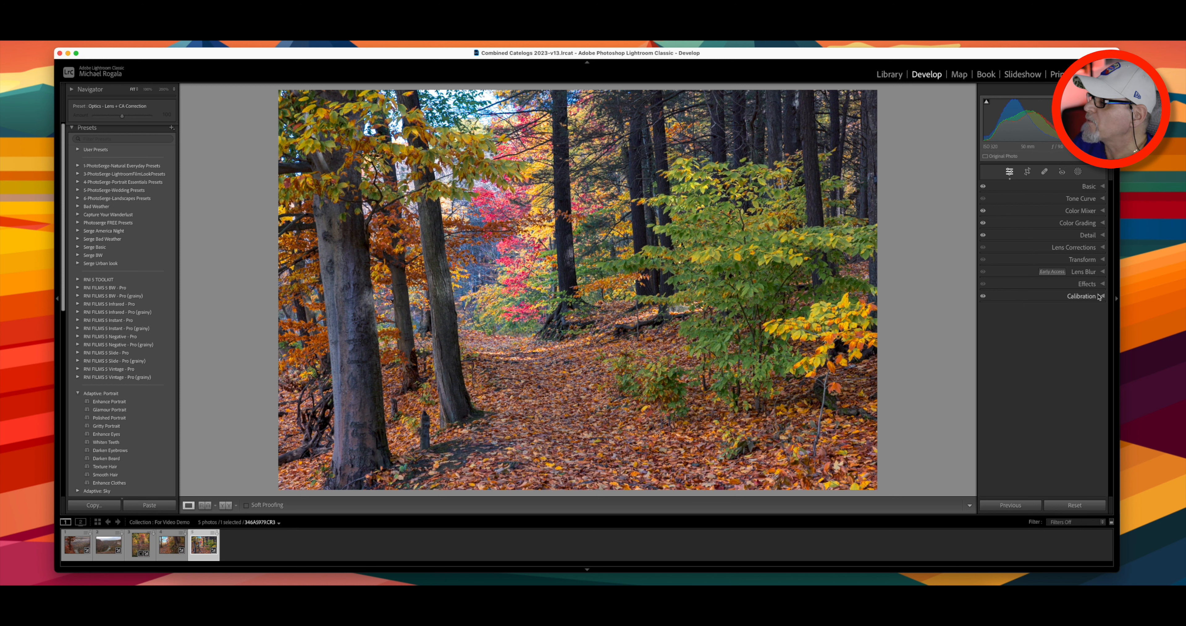
Step: Add a tall radial gradient mask over the red foliage and path between the trees, with feather about 62
click(1077, 172)
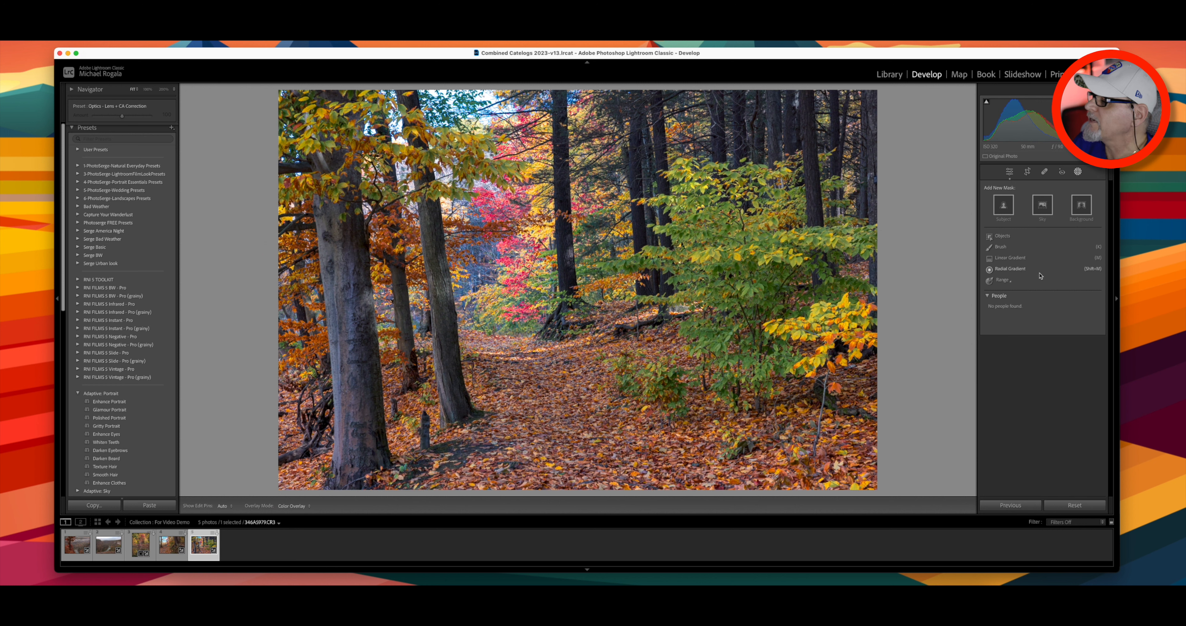
click(1013, 270)
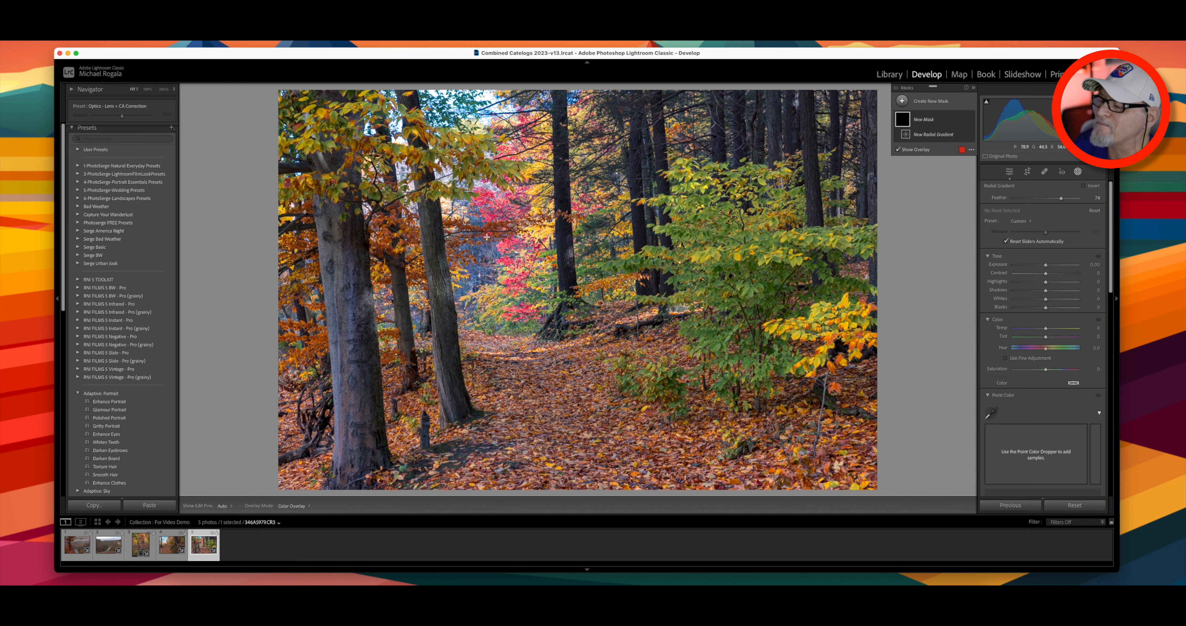
drag(487, 236, 591, 413)
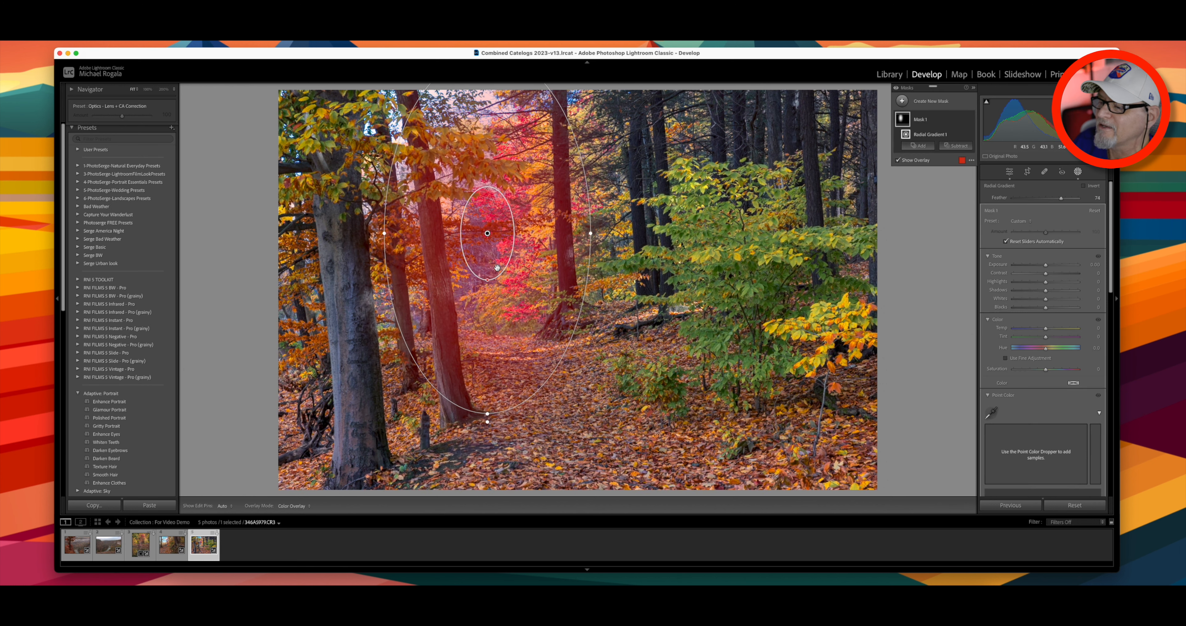
drag(489, 235, 506, 260)
drag(1061, 198, 1055, 204)
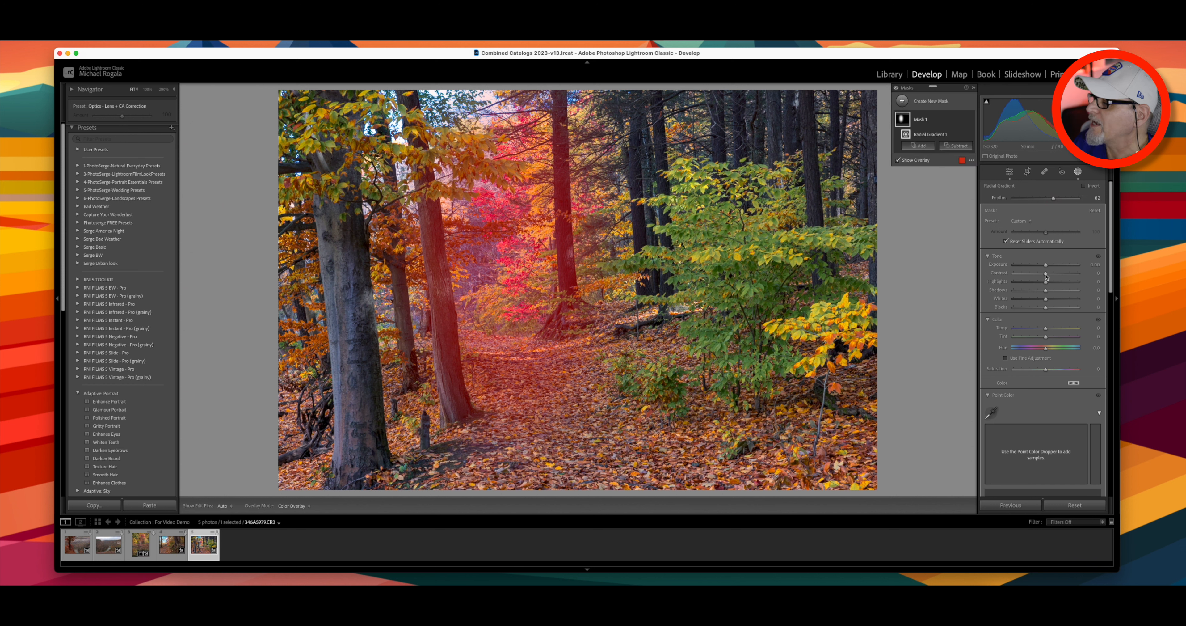
Step: Adjust the radial mask's tone to exposure about 0.63, highlights -8, shadows -13, whites 16 and blacks -27
drag(1046, 266, 1049, 266)
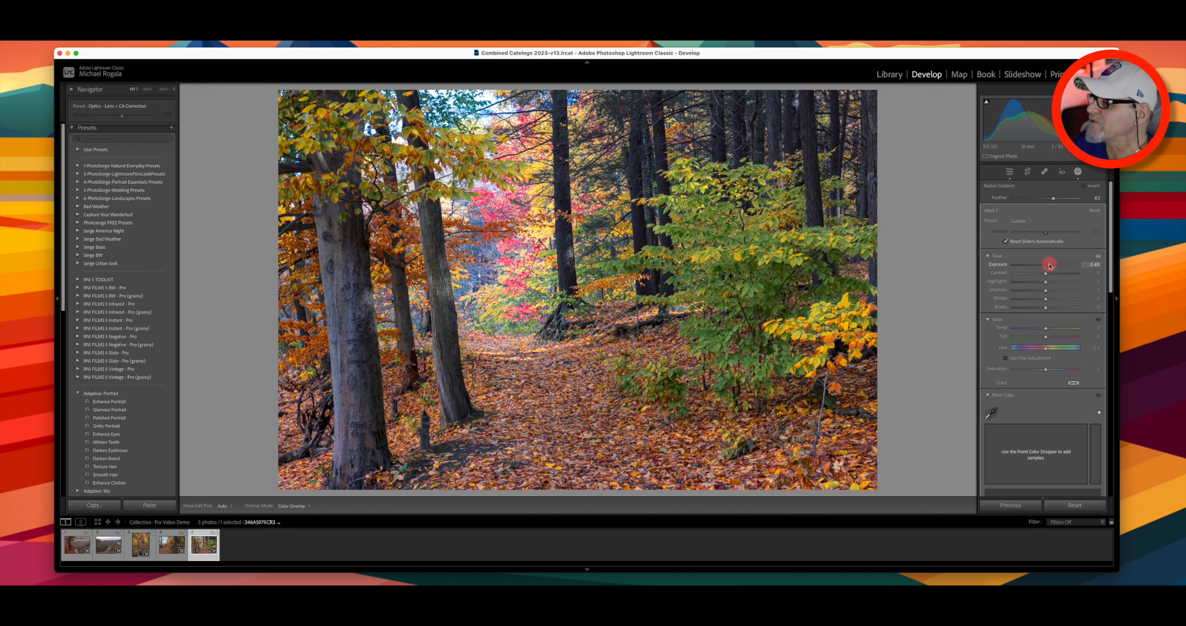
drag(1049, 265, 1045, 299)
drag(1047, 300, 1050, 300)
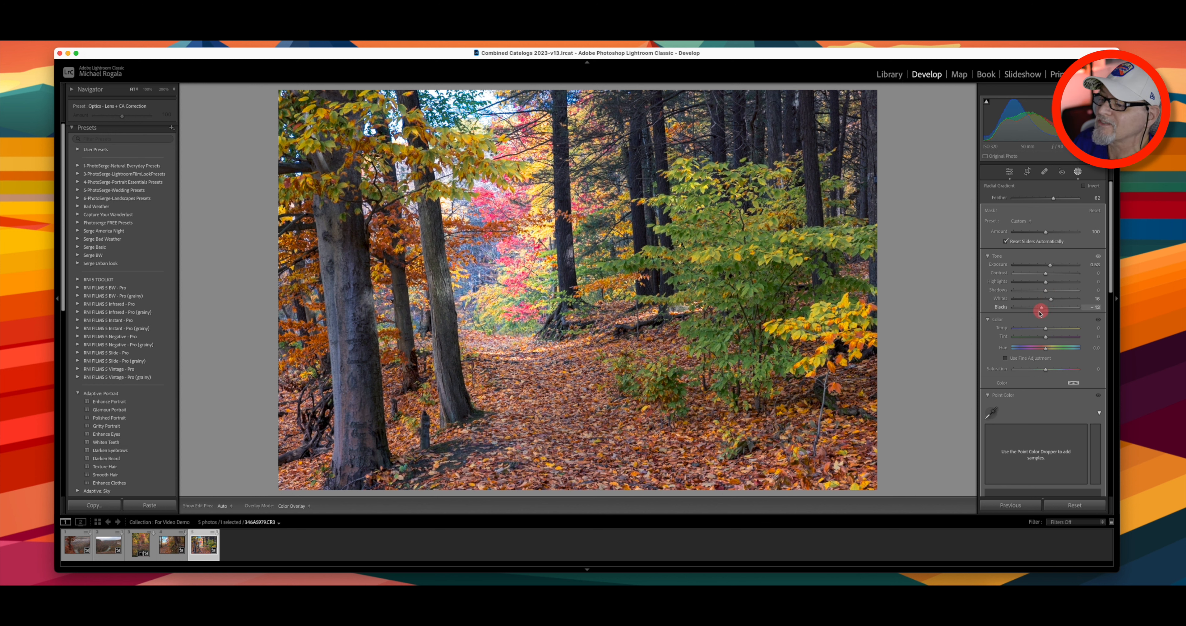
drag(1041, 309, 1038, 314)
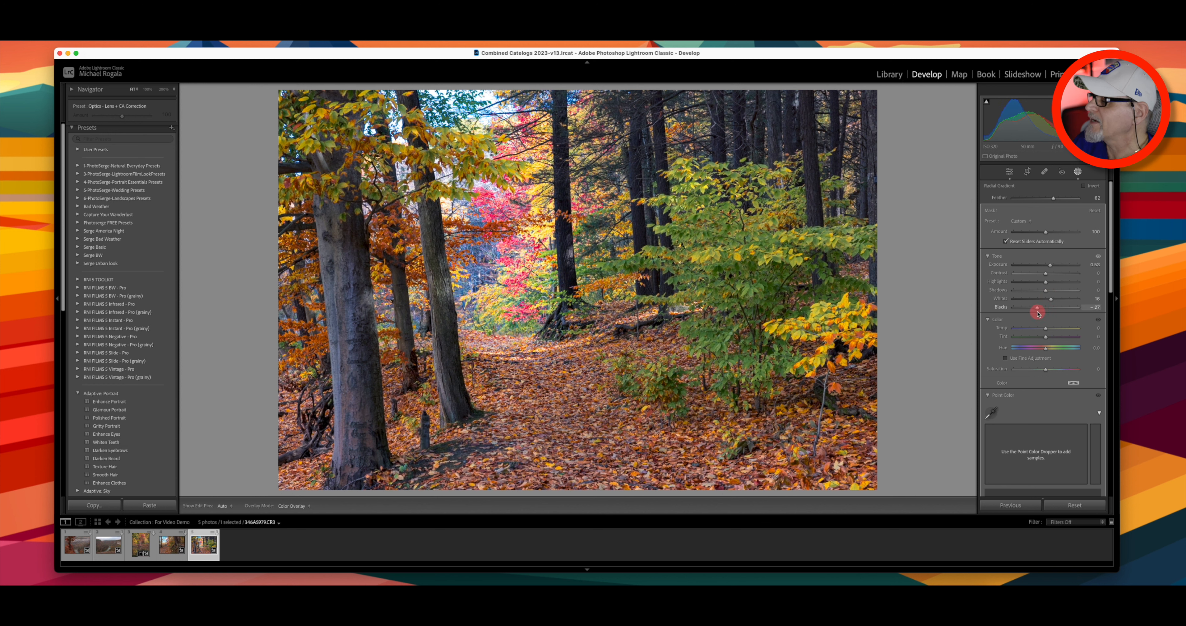
drag(1046, 291, 1043, 295)
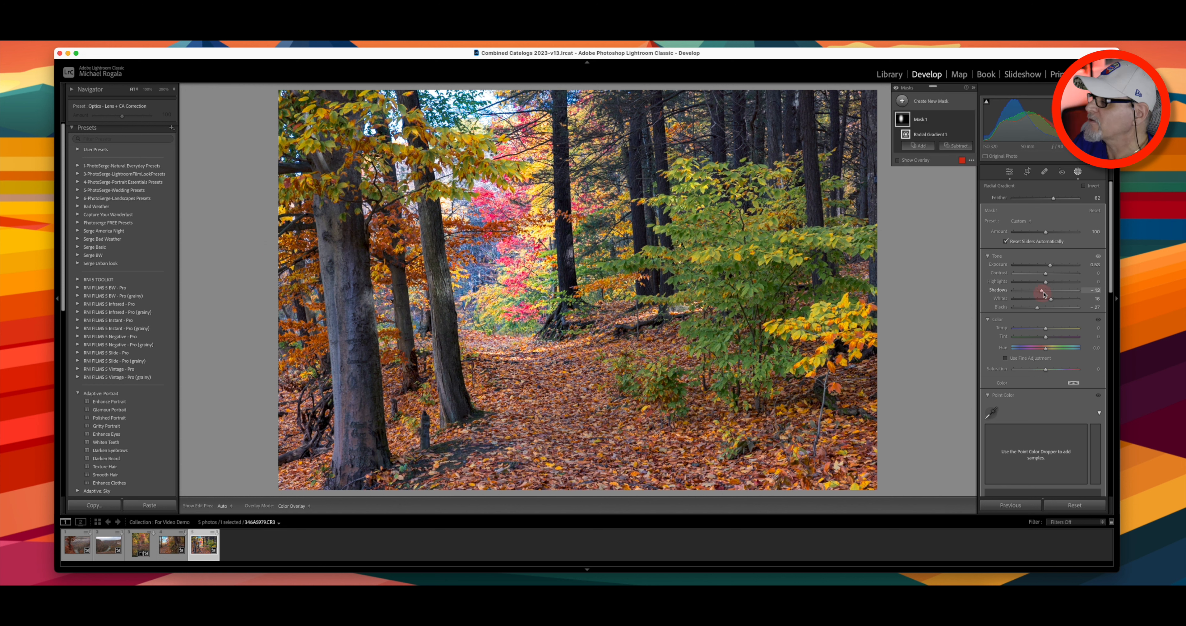
drag(1046, 281, 1043, 283)
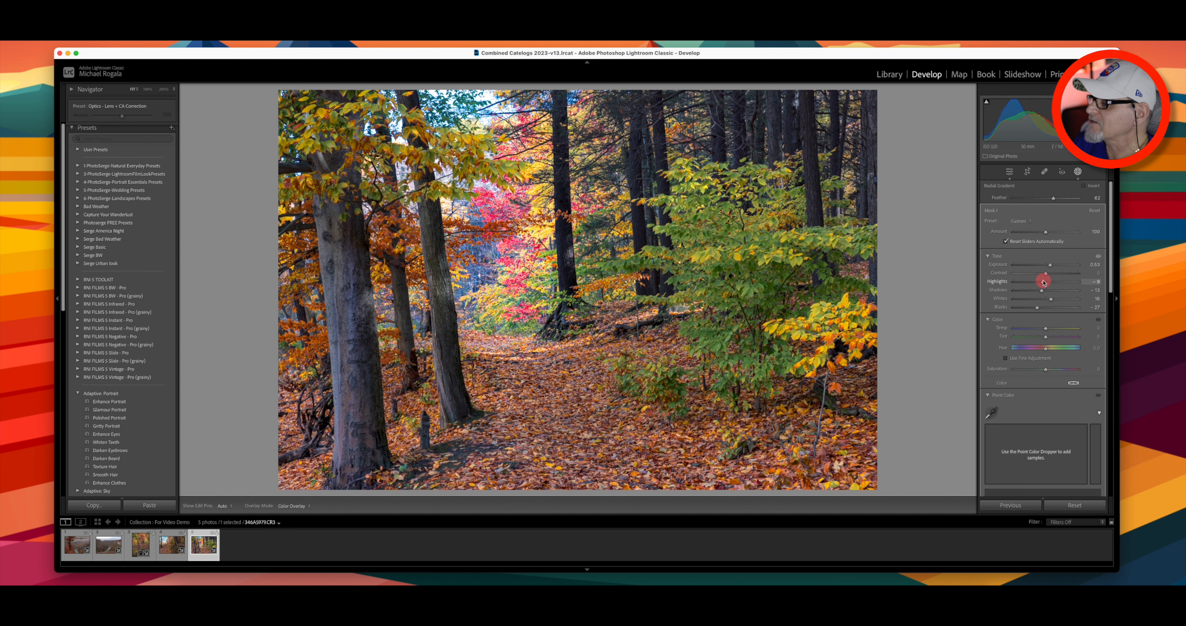
drag(1043, 282, 1043, 283)
Step: Warm the radial mask with a temperature of about 10 and lower its saturation to about -10
drag(1046, 328, 1049, 329)
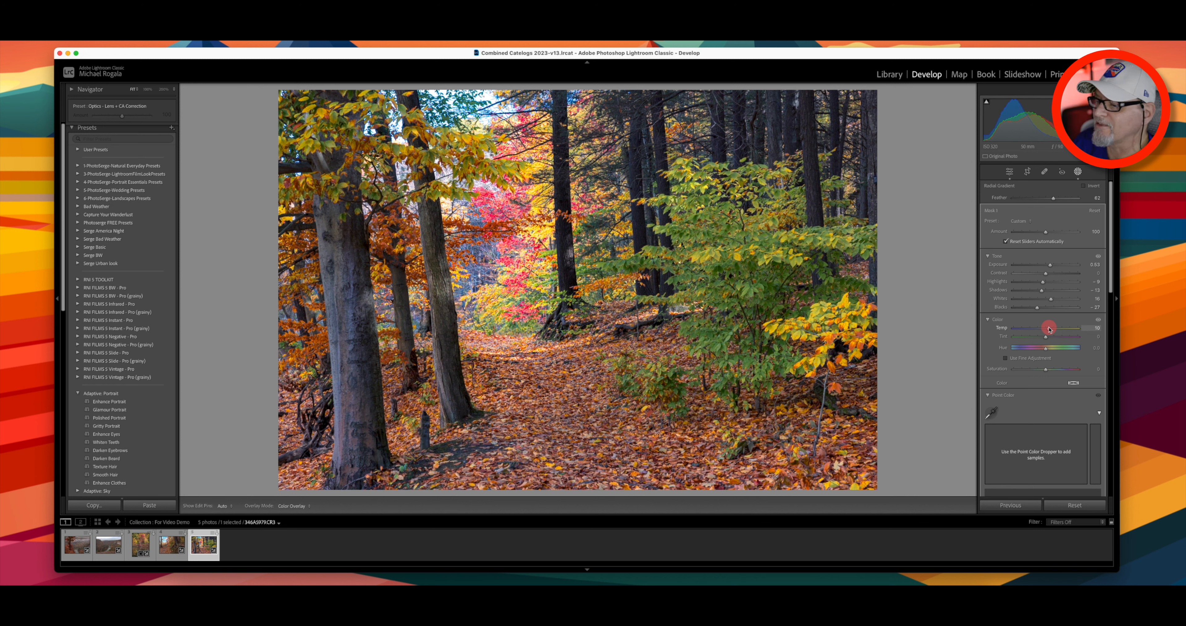
drag(1049, 328, 1049, 329)
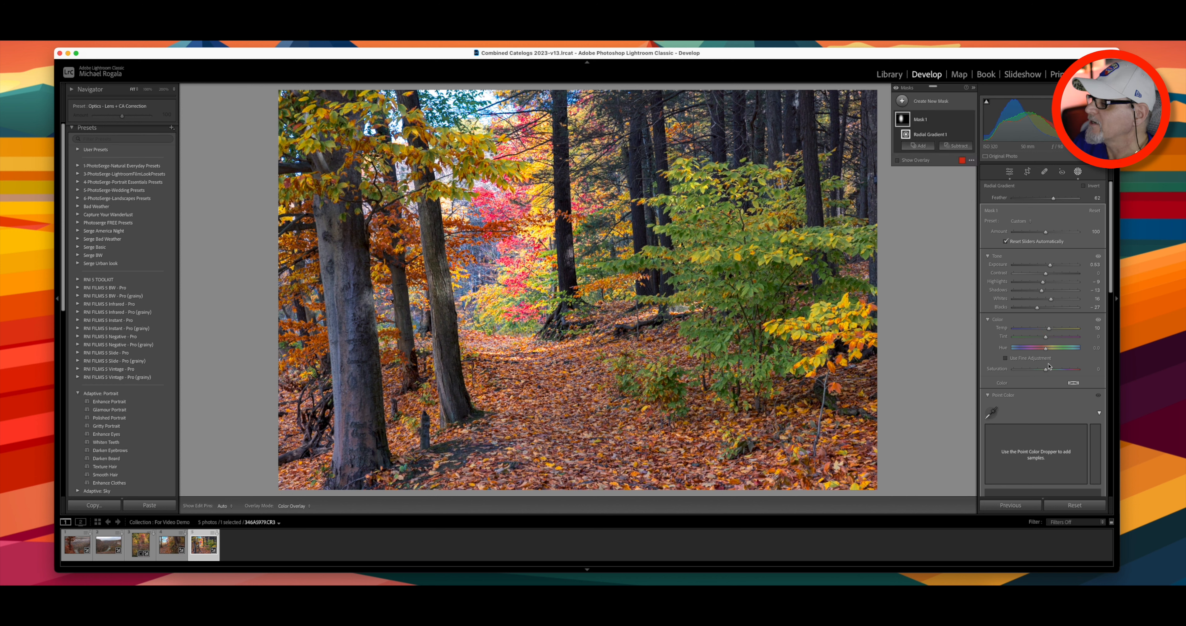
drag(1046, 370, 1043, 372)
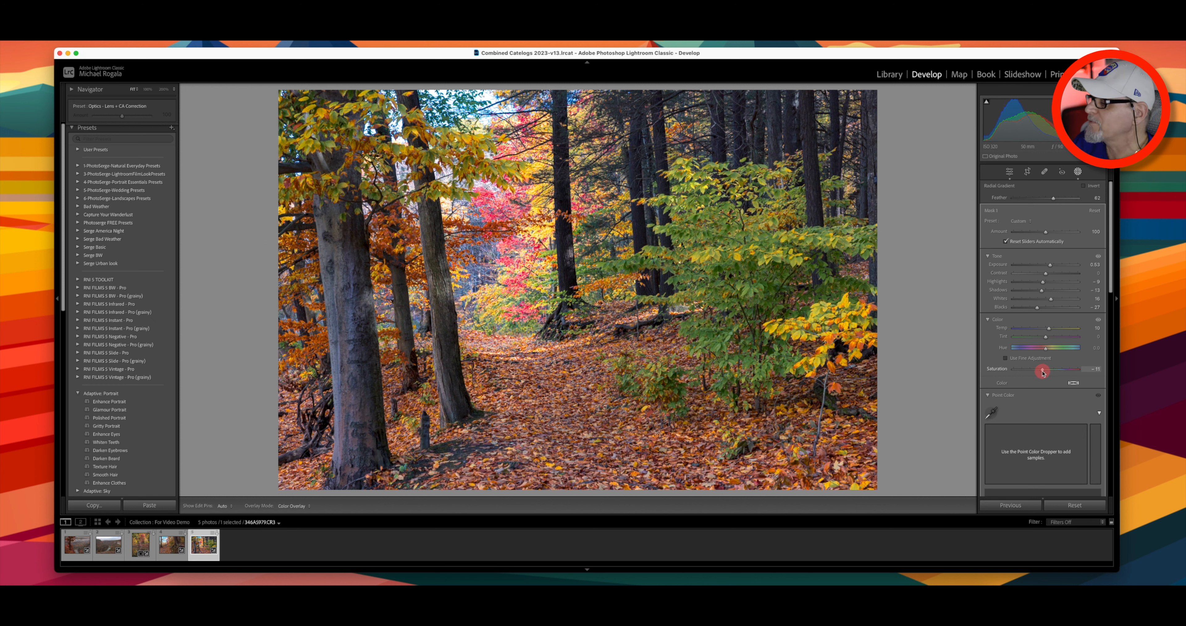
drag(1042, 373, 1042, 373)
scroll(1031, 381, down, 8)
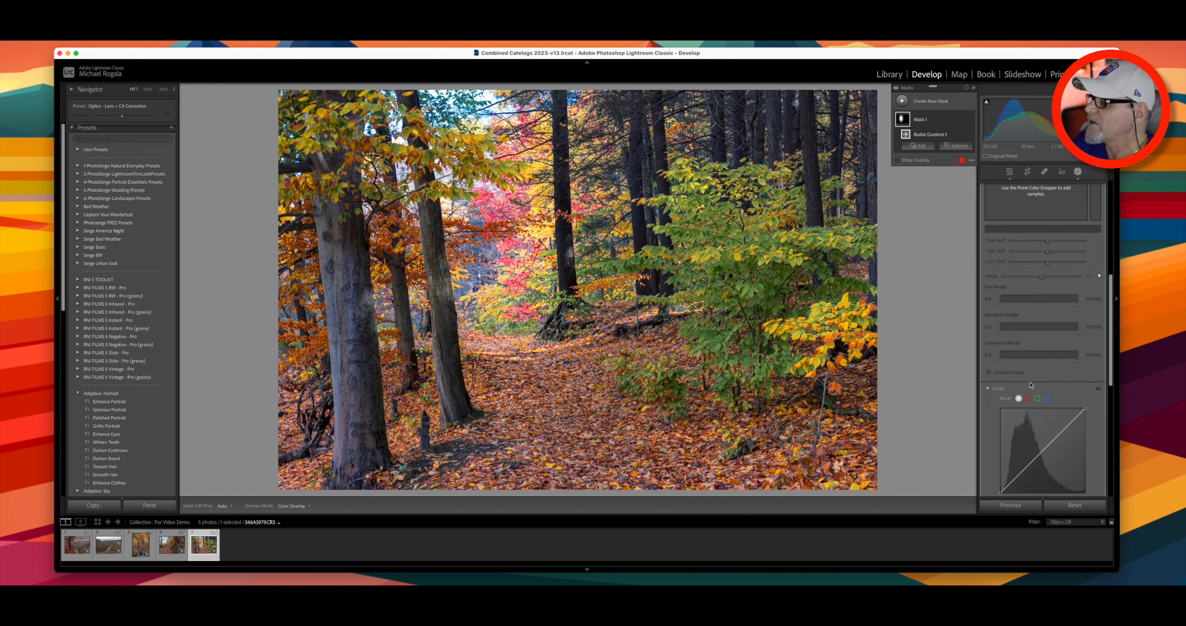
Step: Set the radial mask's texture to about 10, clarity to about -6 and dehaze to about -14
scroll(1030, 384, down, 5)
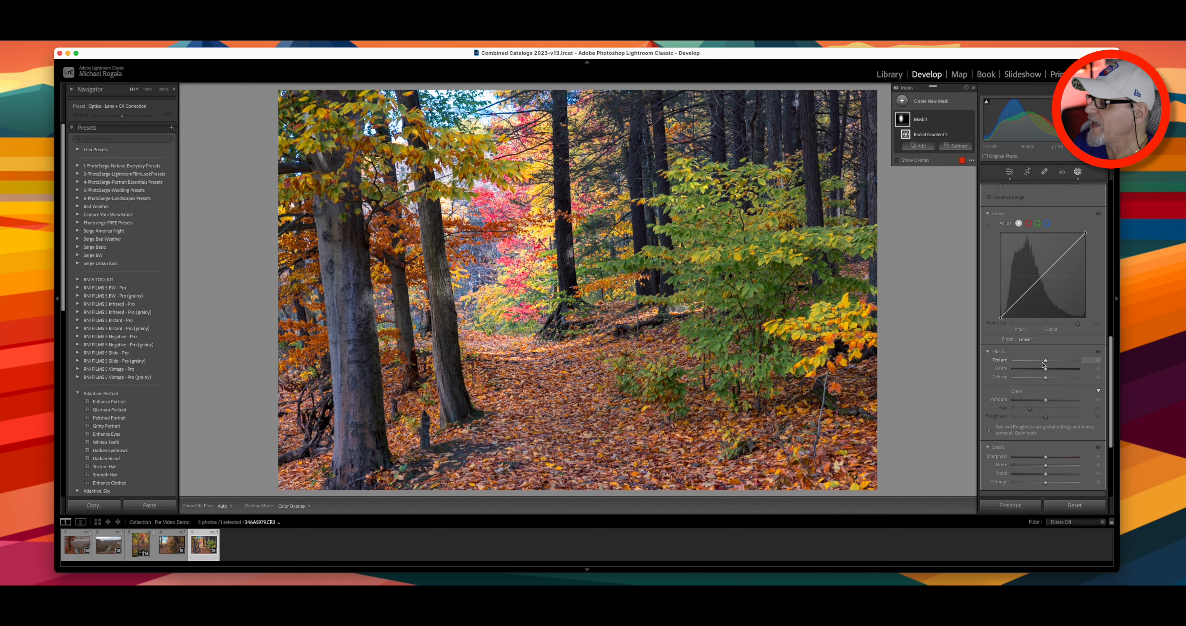
drag(1047, 362, 1043, 371)
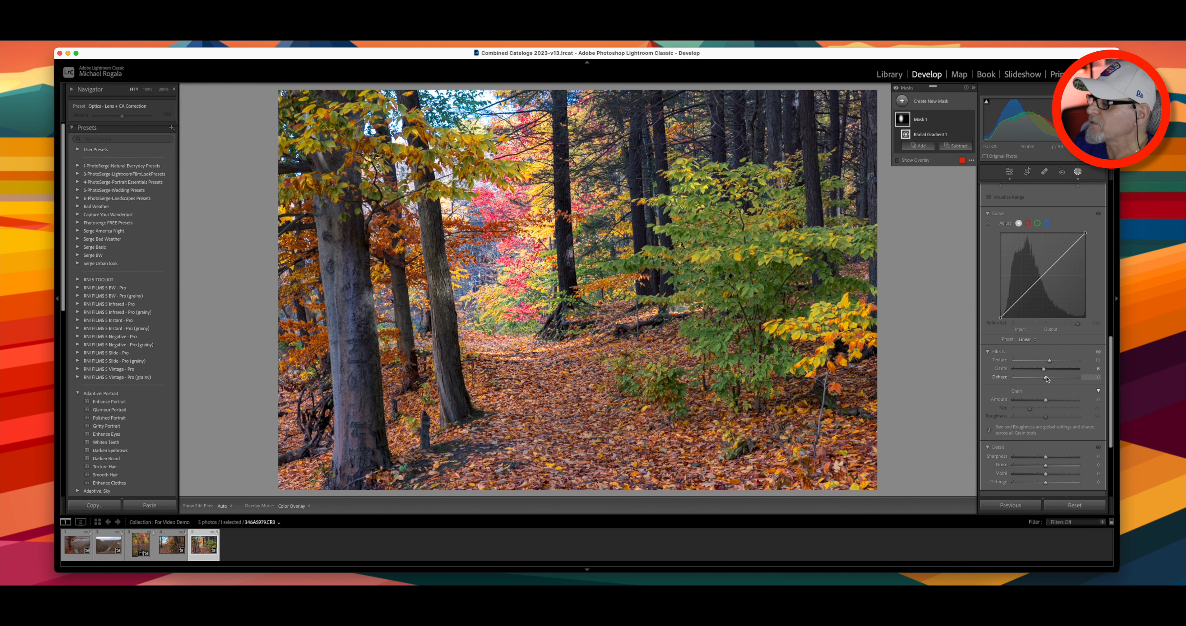
drag(1046, 378, 1046, 379)
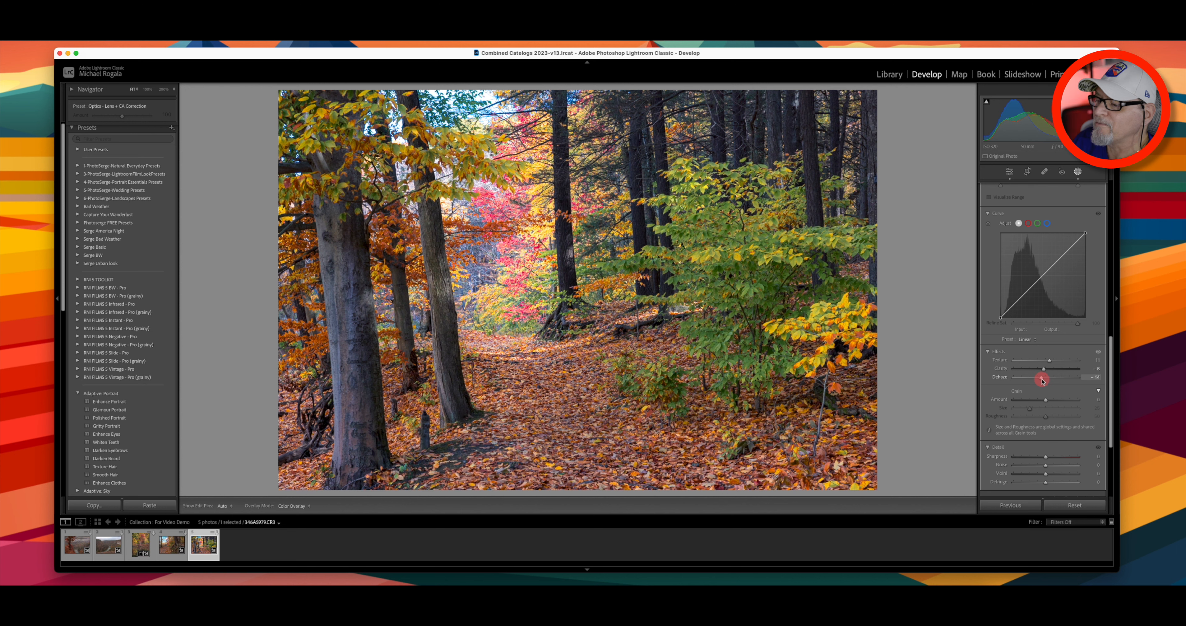
drag(1042, 380, 1042, 380)
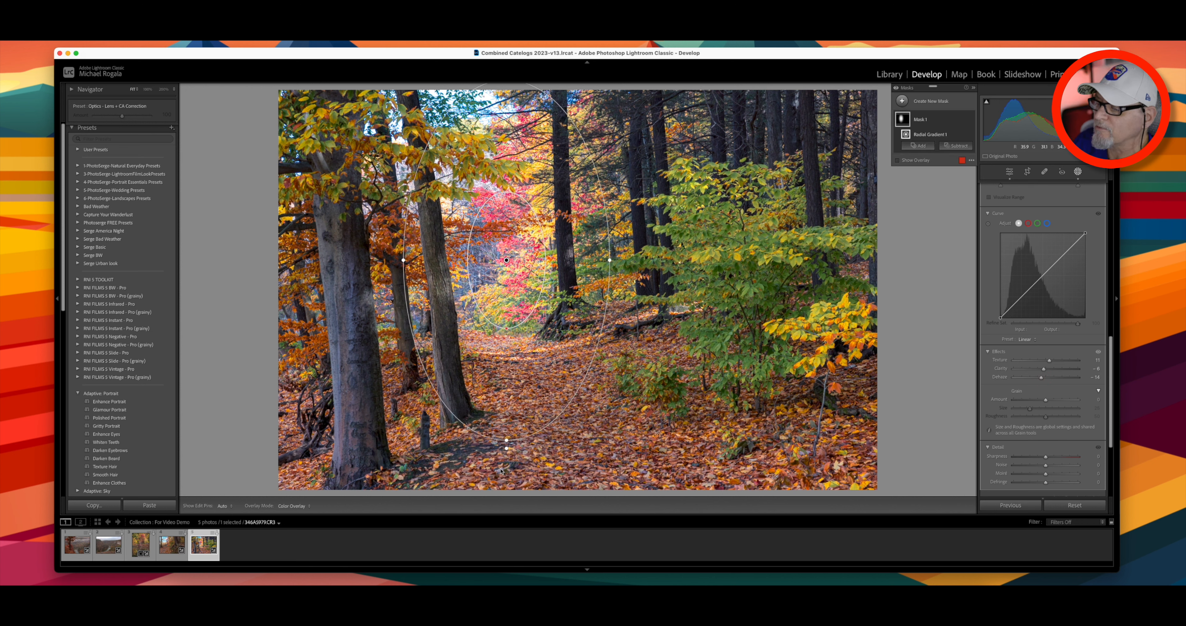
Step: Shrink and tilt the radial mask to follow the red foliage and path, and toggle the mask off and on to compare
drag(508, 441, 507, 407)
drag(608, 257, 592, 260)
drag(506, 414, 530, 412)
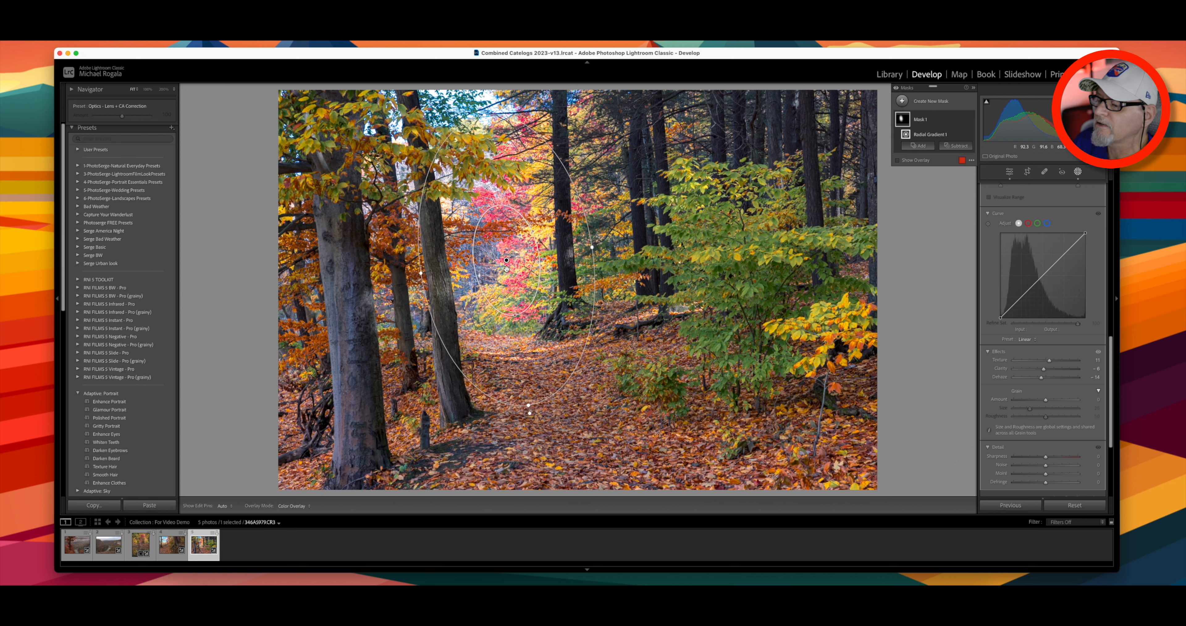
drag(507, 261, 506, 259)
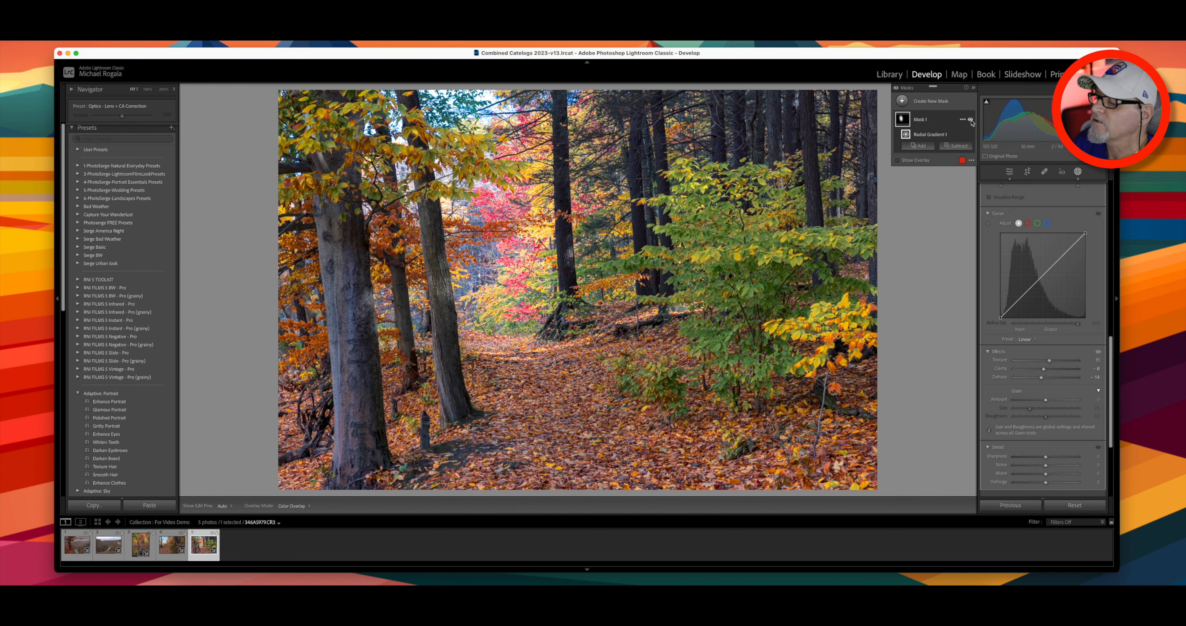
click(970, 120)
click(970, 120)
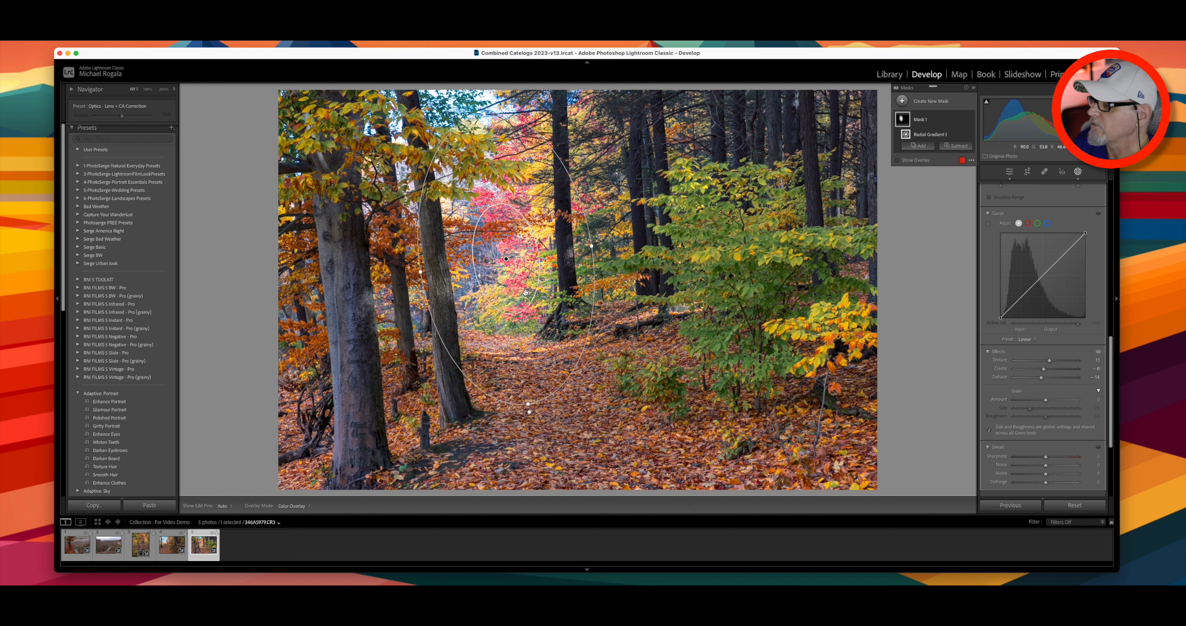
Step: Sample the pink-red foliage with Point Color in the radial mask and set saturation shift to about 8 and luminance shift to about 7
scroll(1039, 281, up, 10)
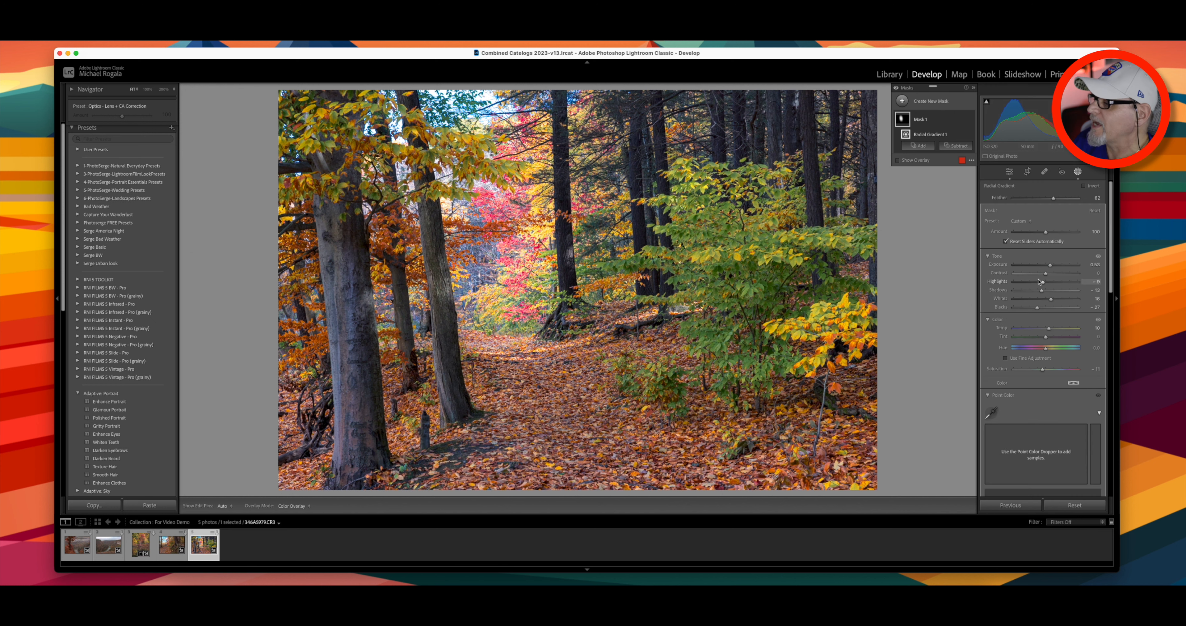
scroll(1039, 281, down, 4)
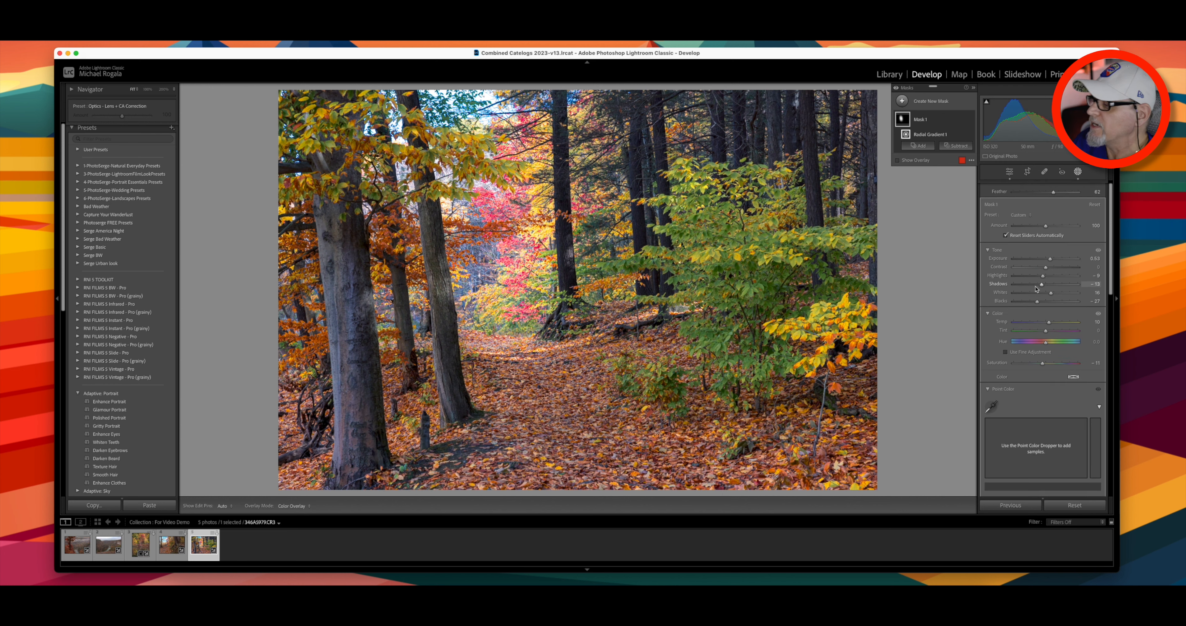
scroll(1038, 304, down, 2)
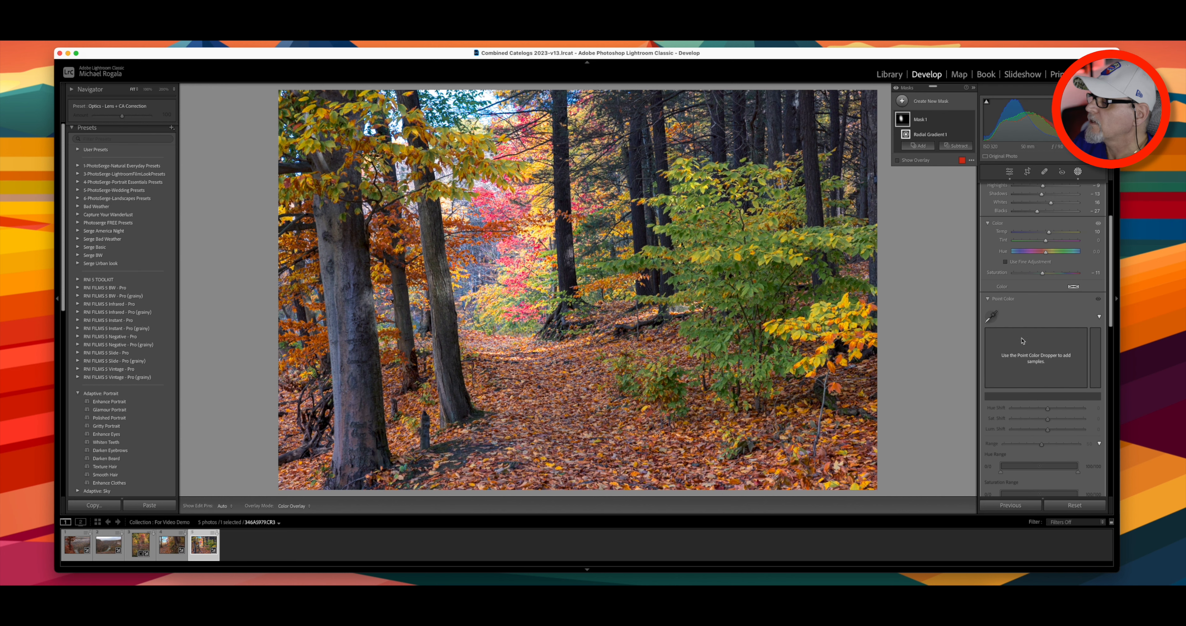
click(991, 315)
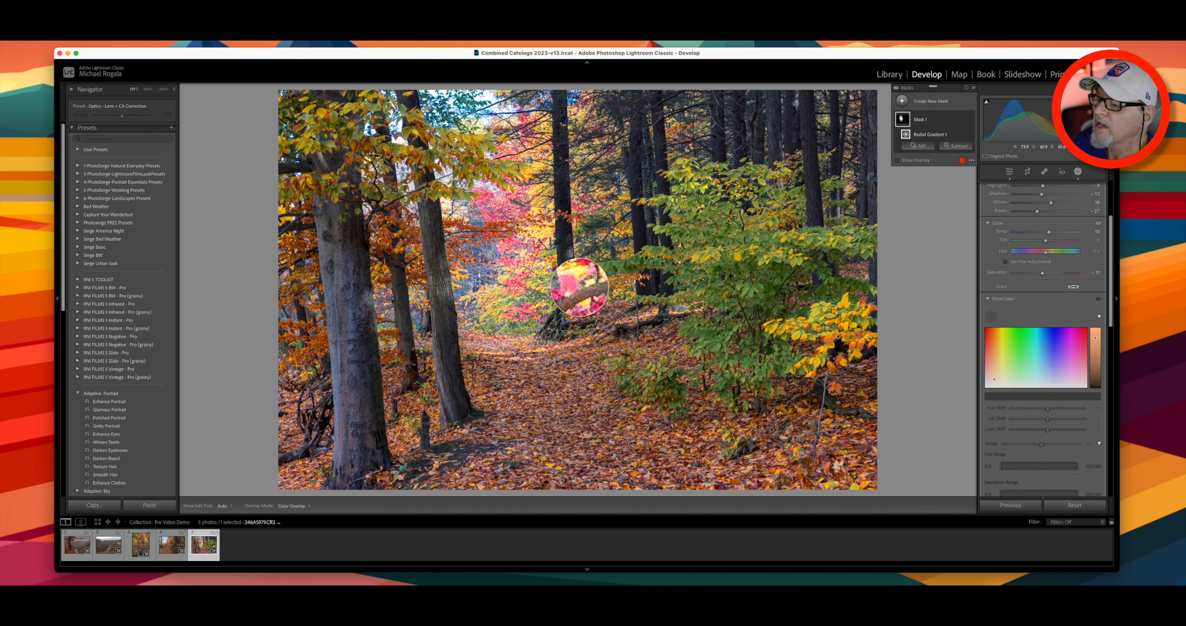
click(550, 282)
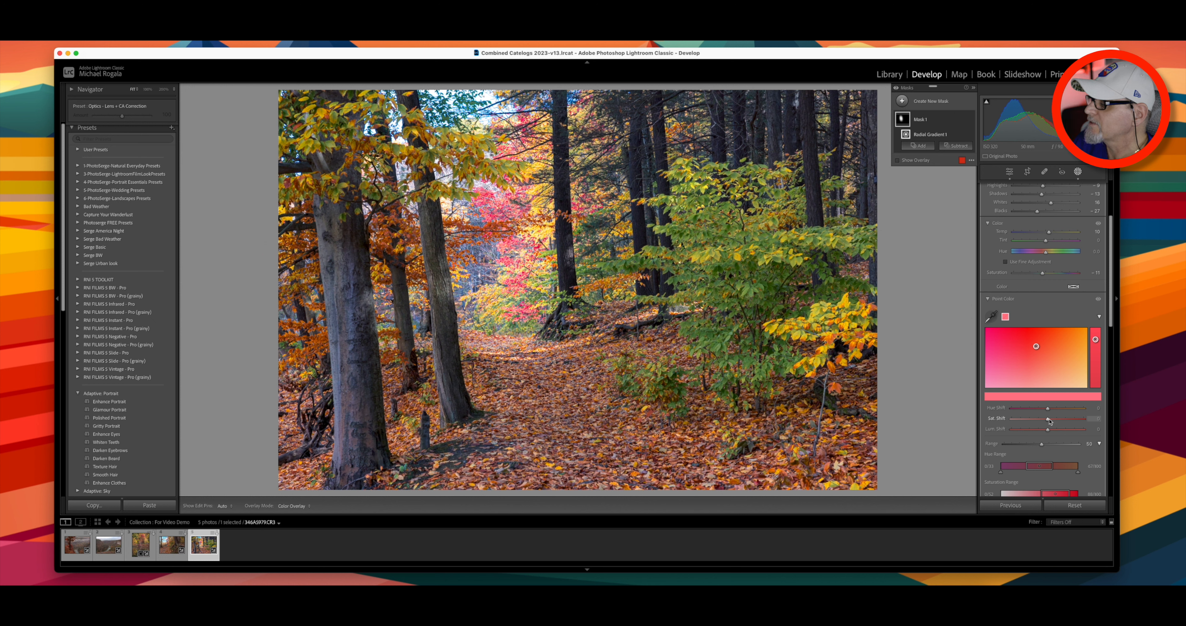
drag(1049, 420, 1053, 422)
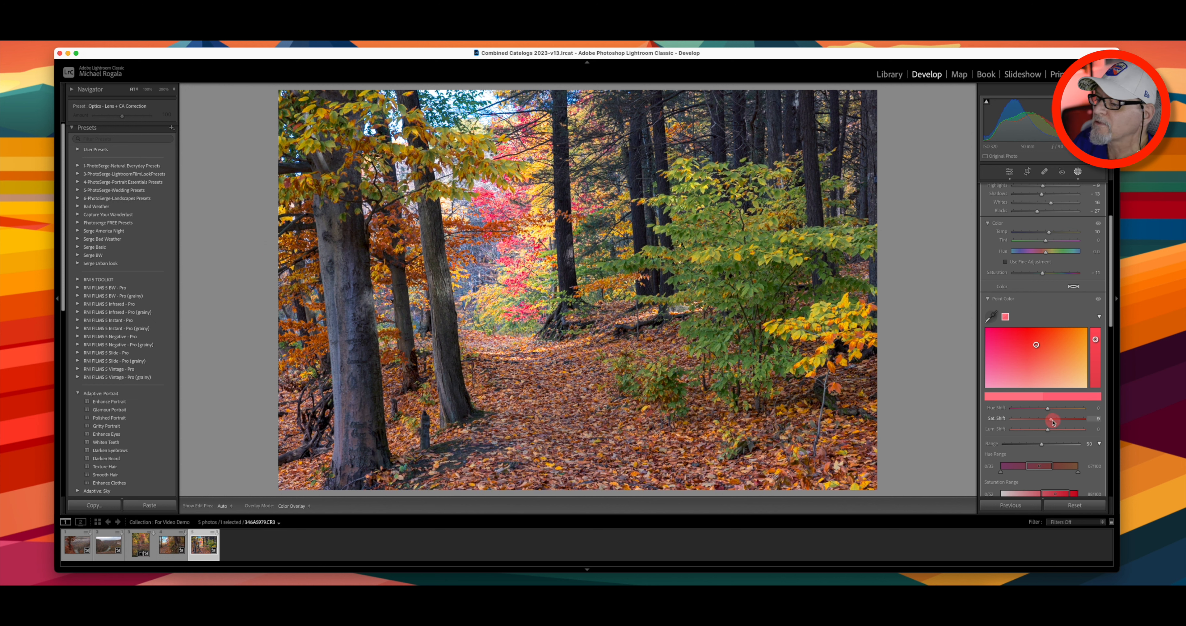
drag(1048, 429, 1052, 432)
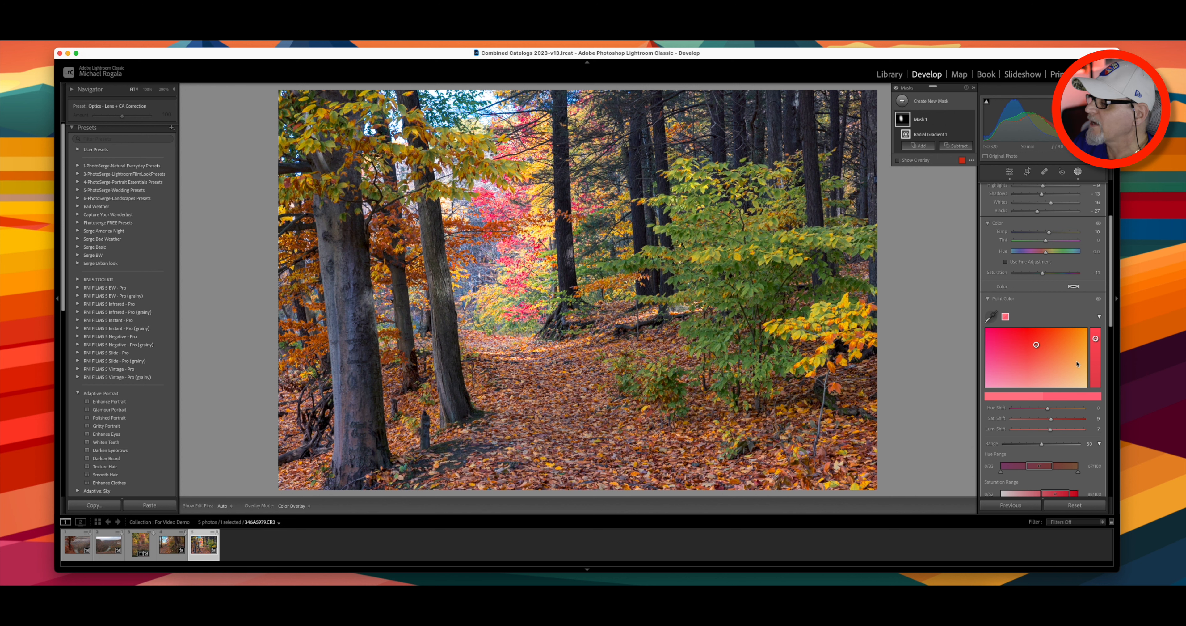
Step: Add a Point Color sample of the yellow foliage and set its saturation shift and luminance shift to about 6 each
click(991, 316)
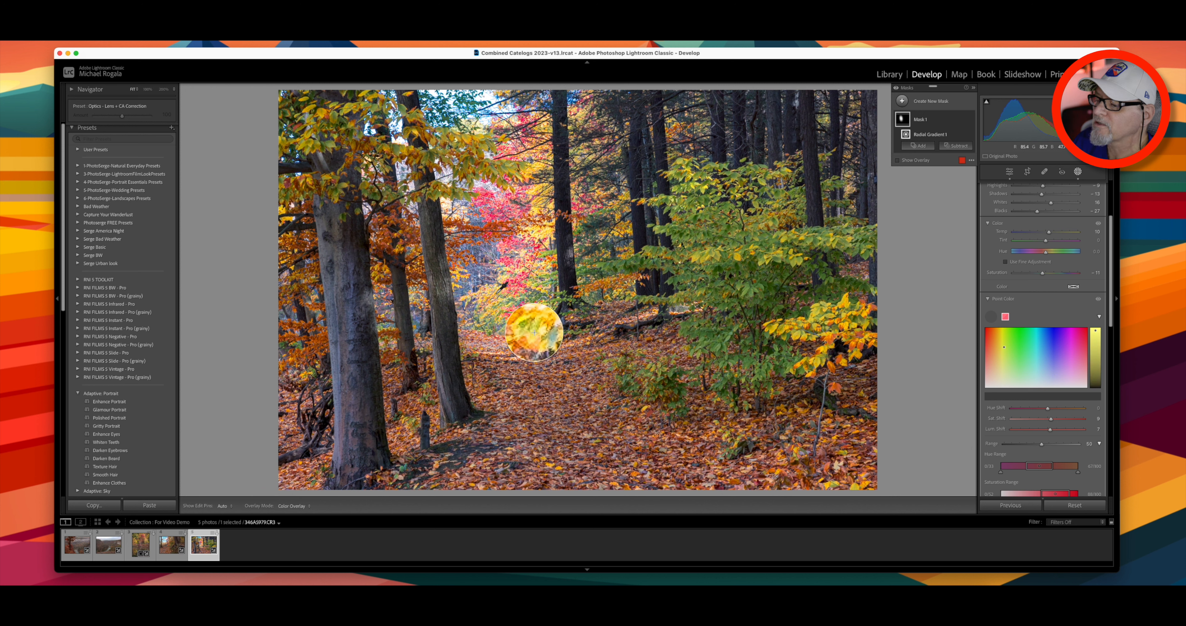
click(534, 332)
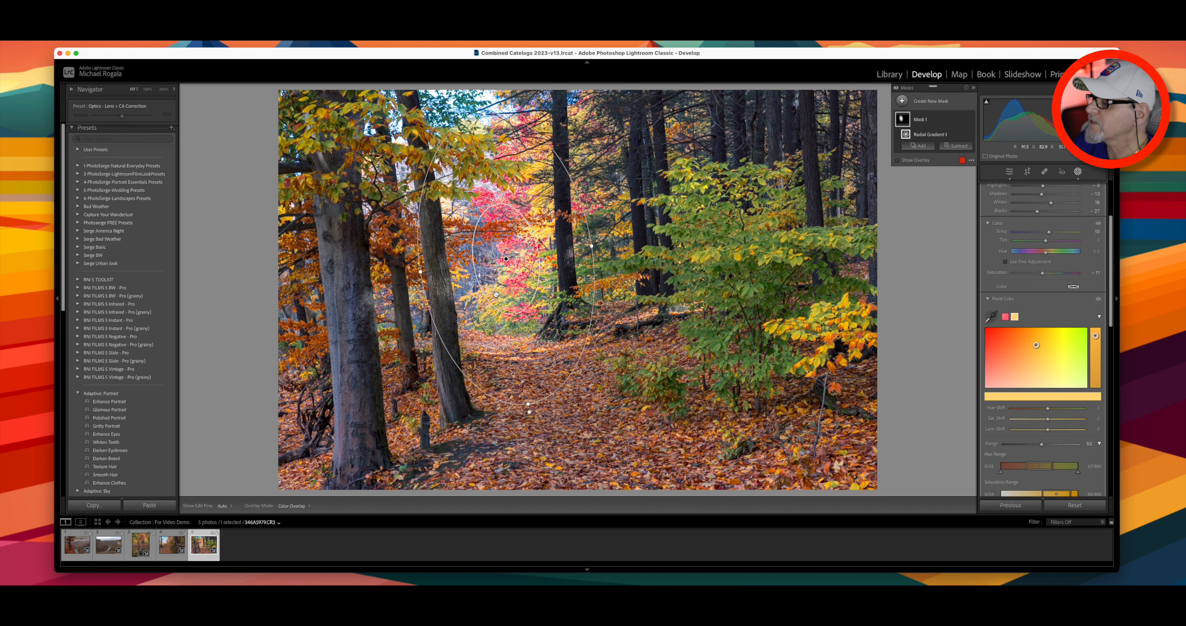
click(1048, 420)
drag(1049, 421, 1051, 421)
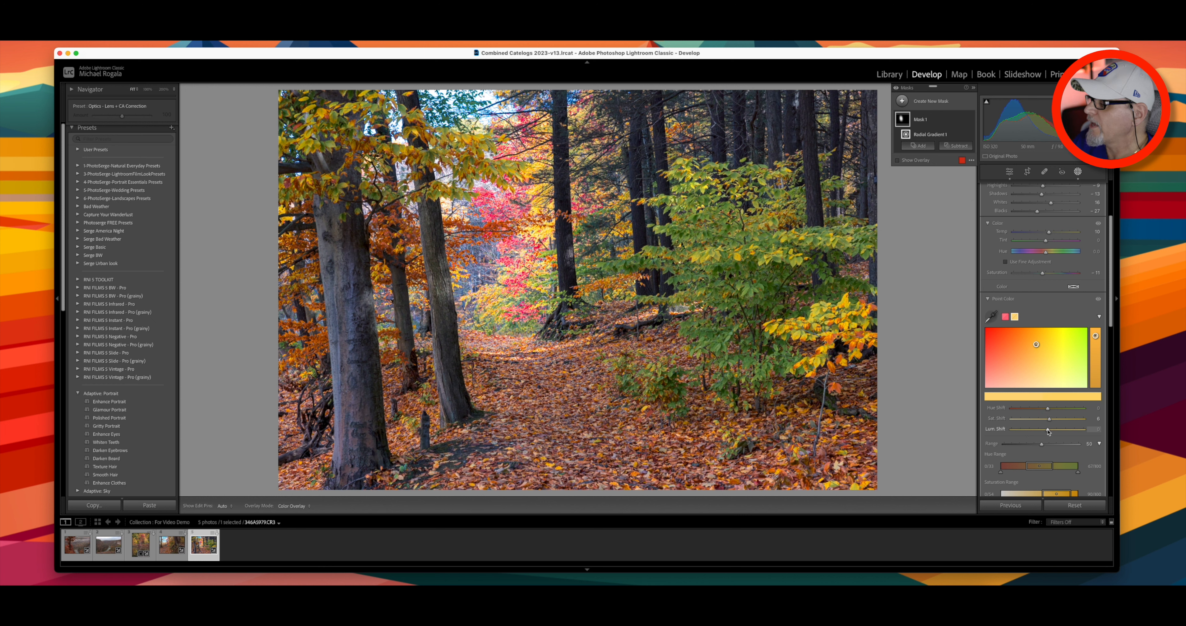
drag(1048, 431, 1050, 431)
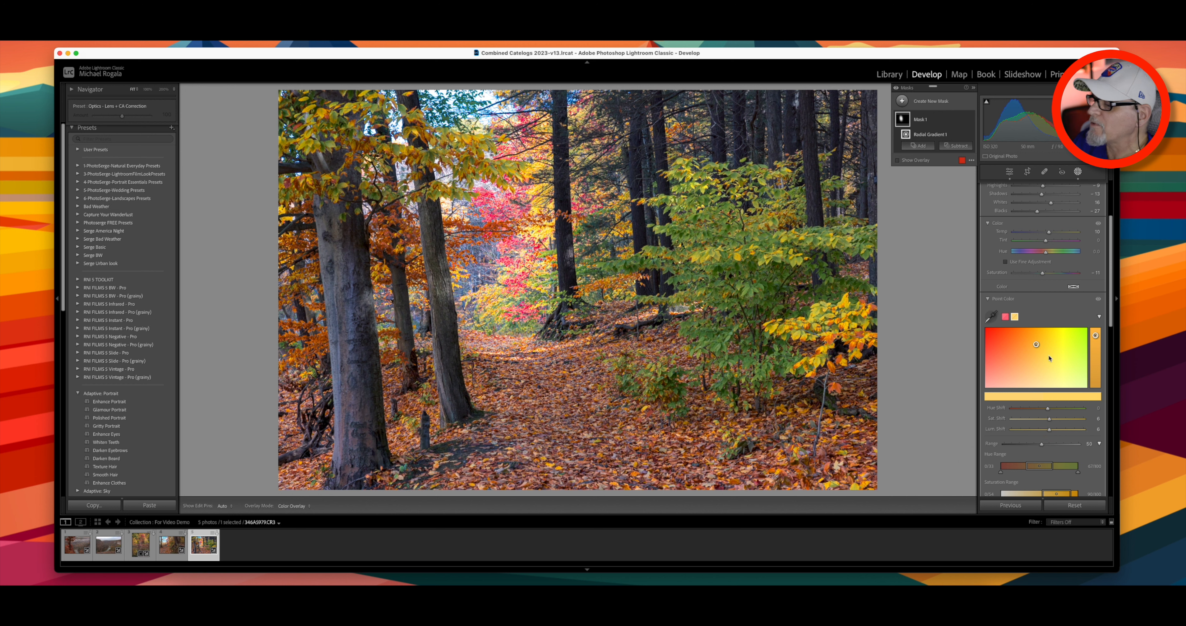
Step: Add a green Point Color sample with saturation shift about -50 and luminance shift about -20, and toggle the mask to compare
click(991, 317)
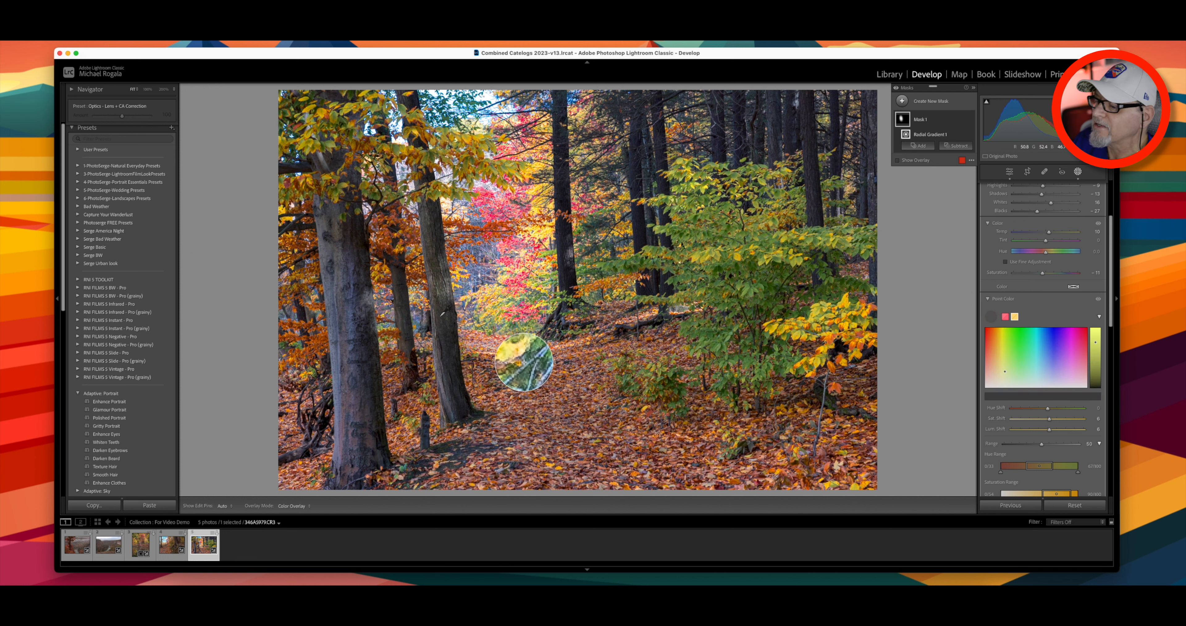
click(564, 367)
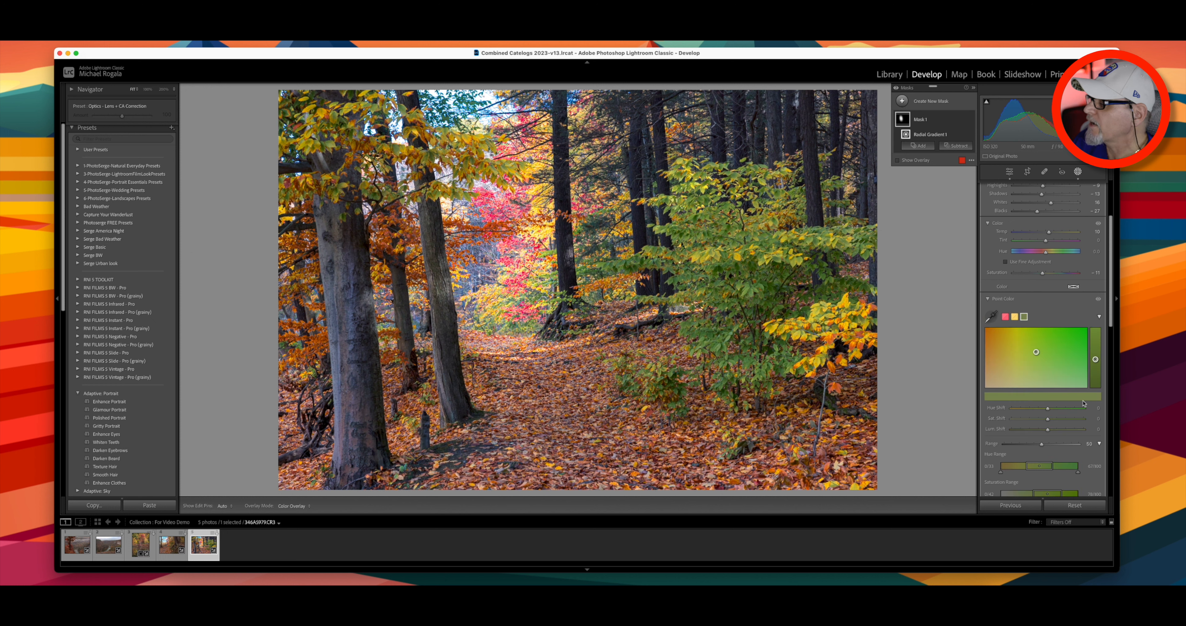
click(1047, 418)
drag(1047, 419, 1029, 422)
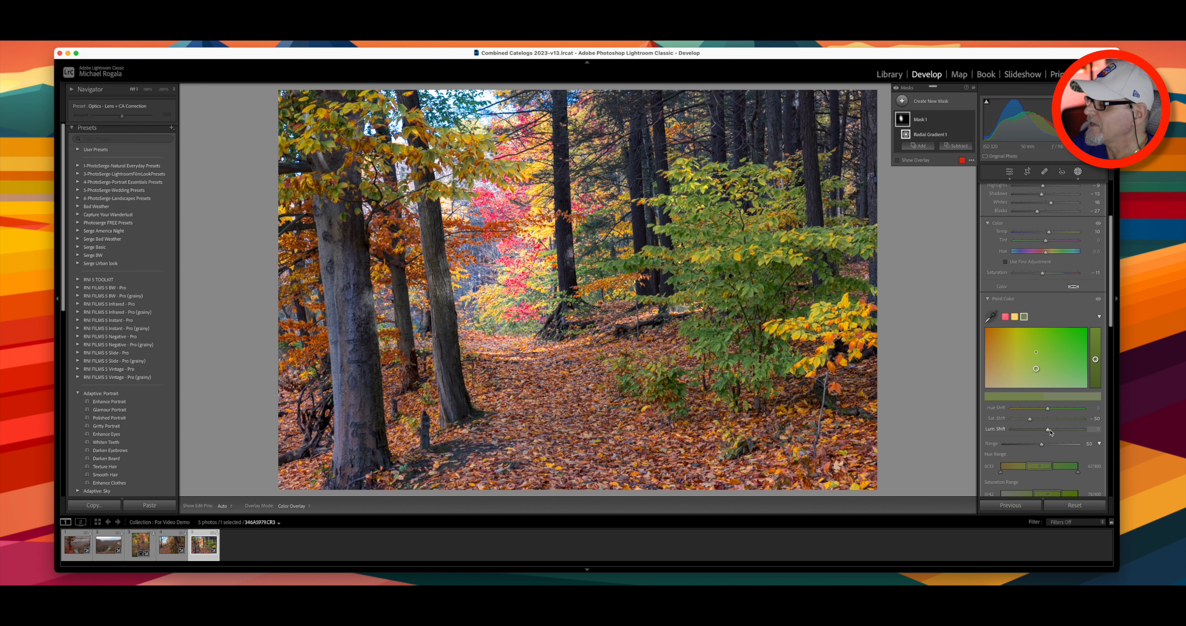
drag(1049, 430, 1041, 432)
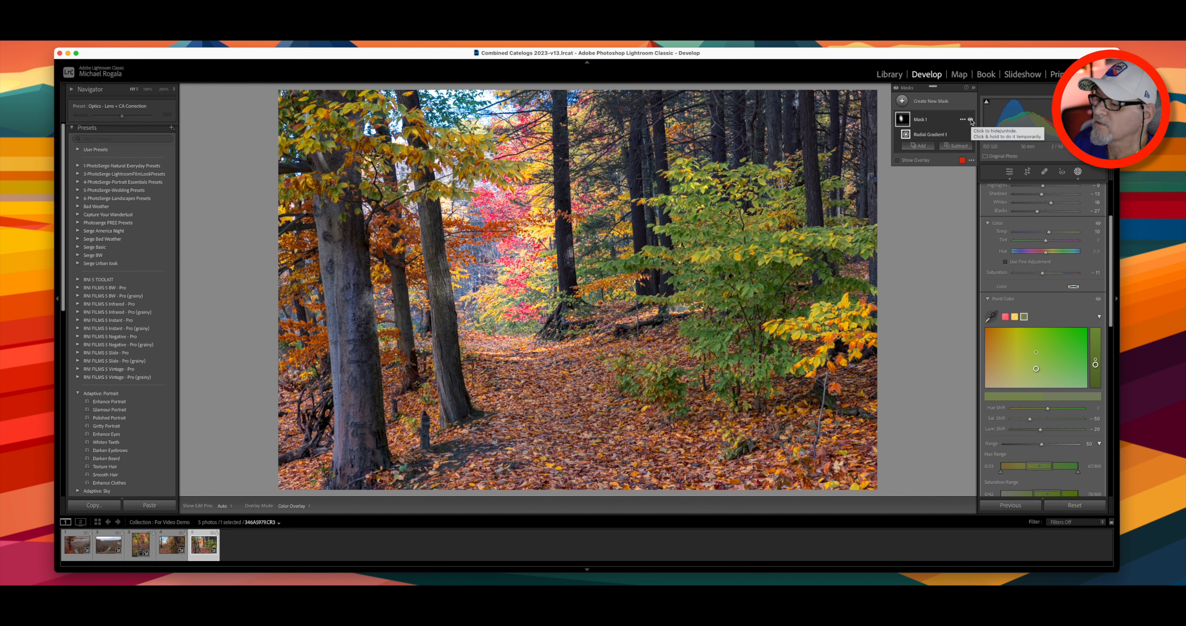
click(971, 120)
click(971, 120)
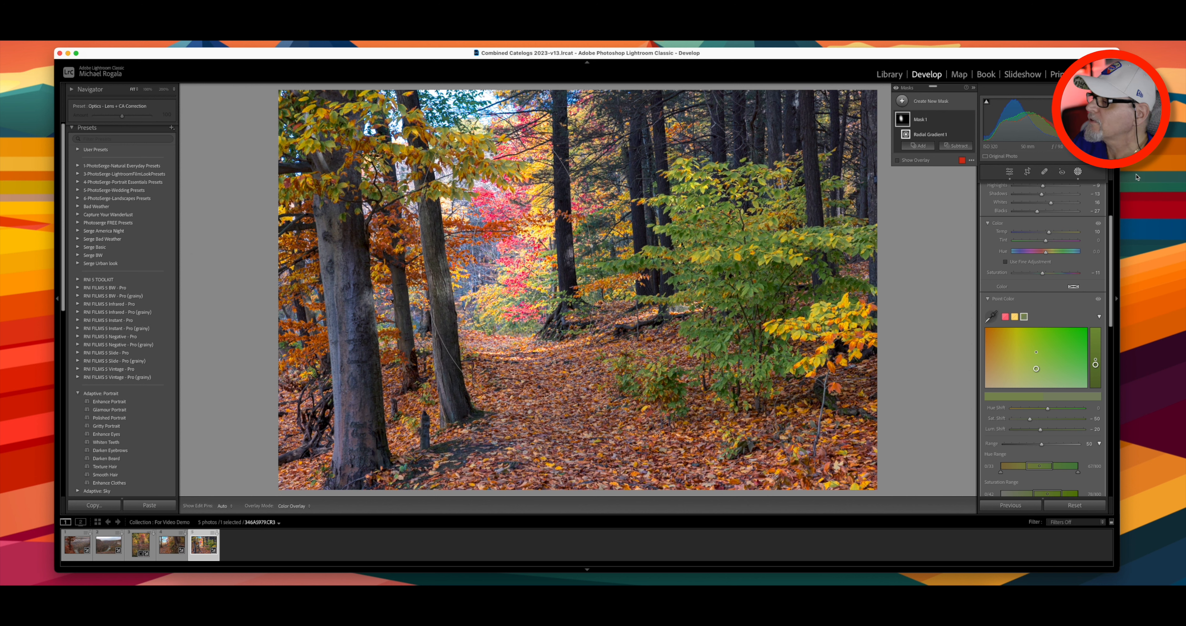
Step: Add a linear gradient mask rising diagonally over the photo's lower-right corner of fallen leaves
click(903, 100)
click(951, 186)
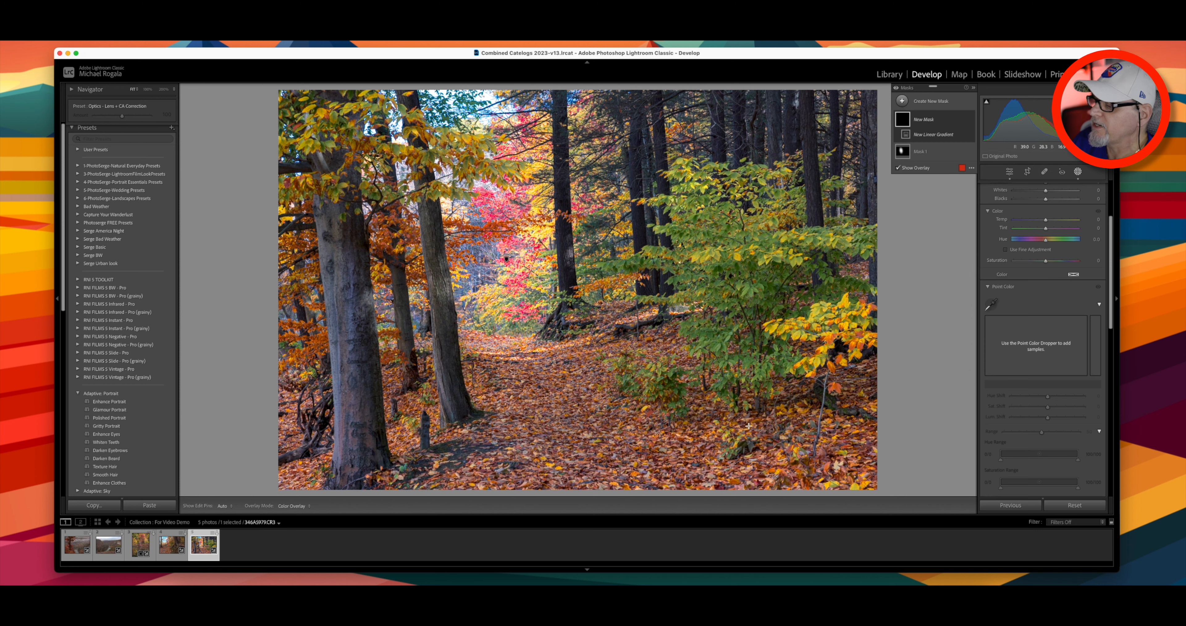
drag(752, 480, 717, 345)
drag(735, 415, 755, 438)
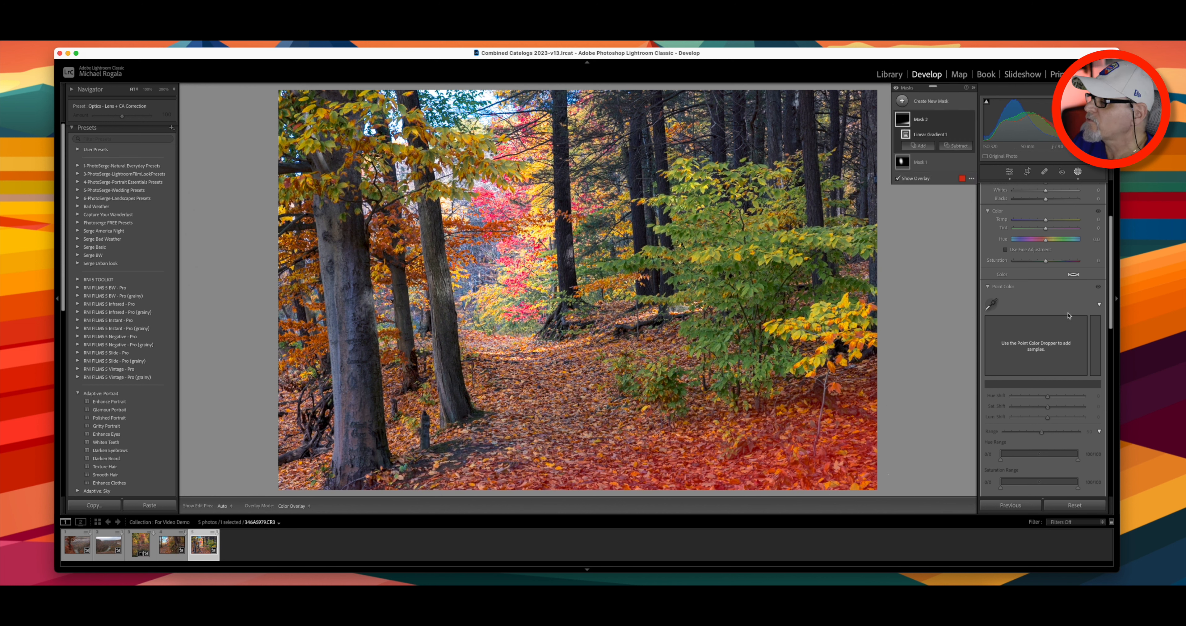
Step: Darken the lower-right gradient with exposure -1.27 and soften it with clarity about -14
scroll(1070, 317, up, 5)
drag(1046, 256, 1036, 262)
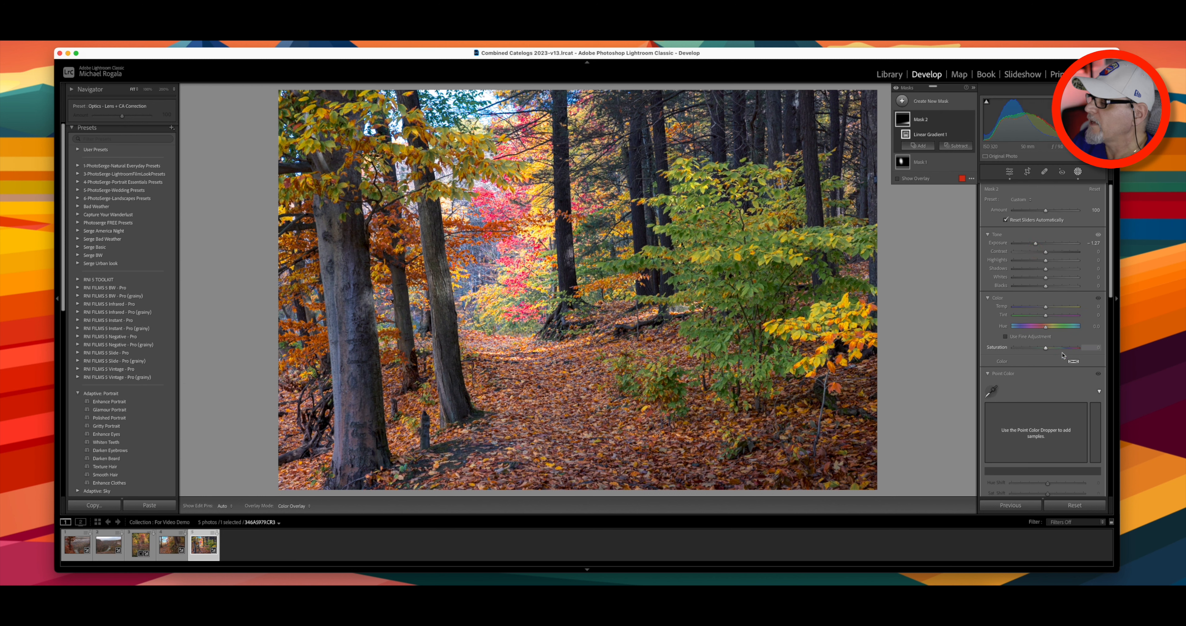
scroll(1059, 359, down, 10)
drag(1046, 371, 1040, 371)
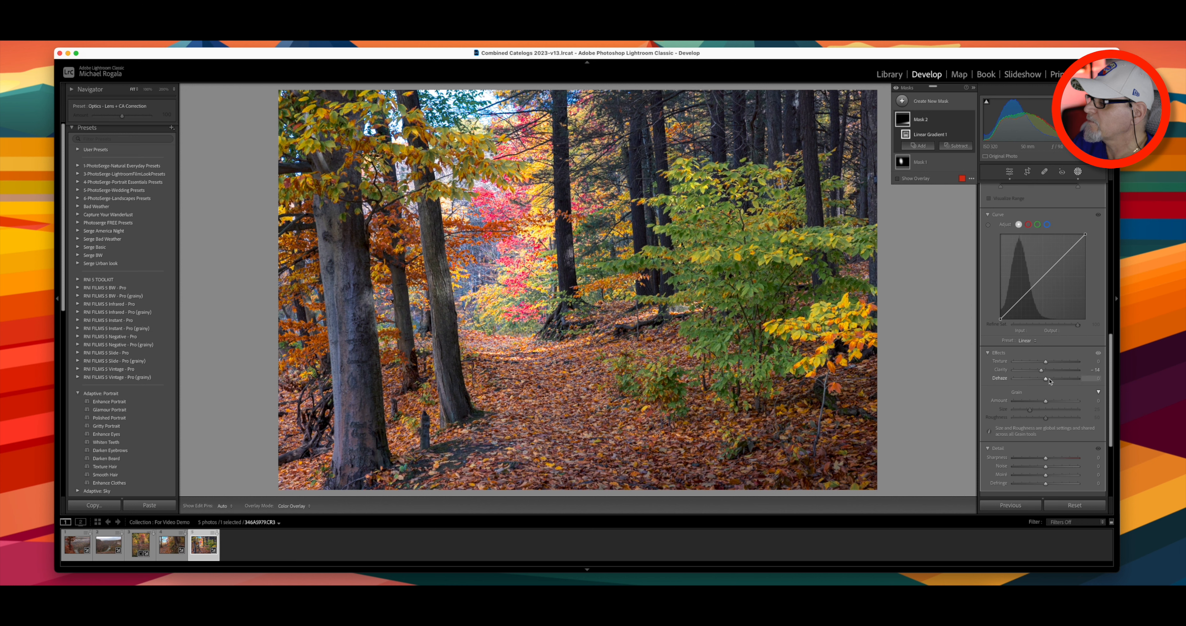
Step: Set the lower-right gradient's whites to about 13, blacks to about -12 and shadows to about -14
scroll(1054, 361, up, 8)
scroll(1054, 362, up, 1)
drag(1045, 266, 1051, 258)
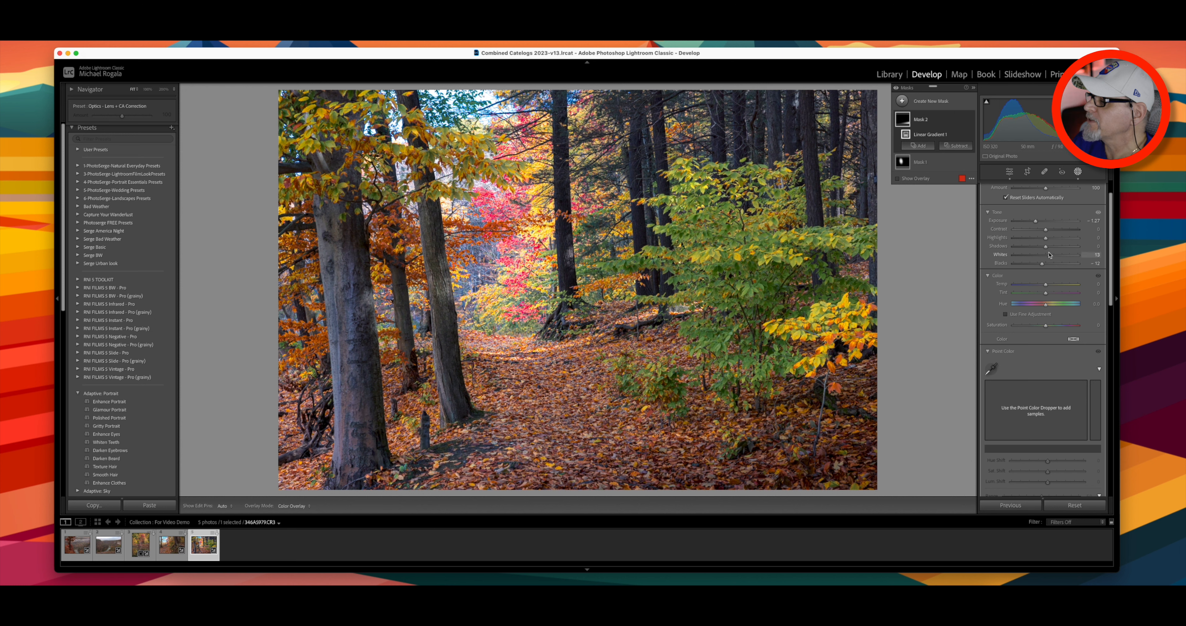
drag(1046, 247, 1043, 248)
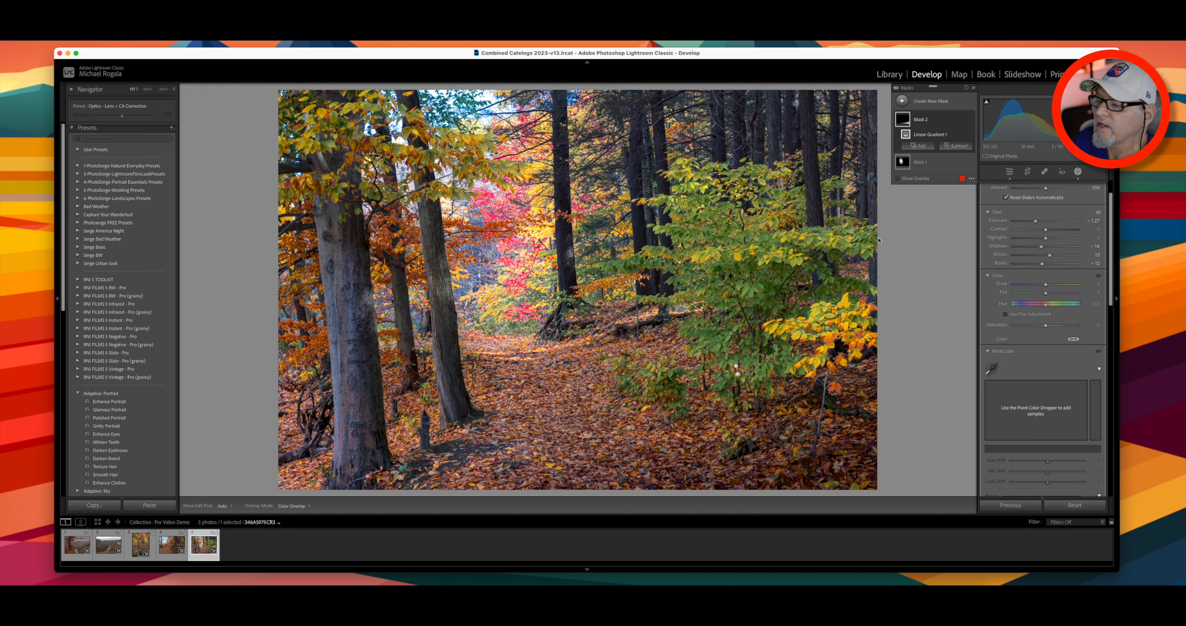
Step: Add a second linear gradient mask rising diagonally over the photo's lower-left corner and tree base
click(901, 100)
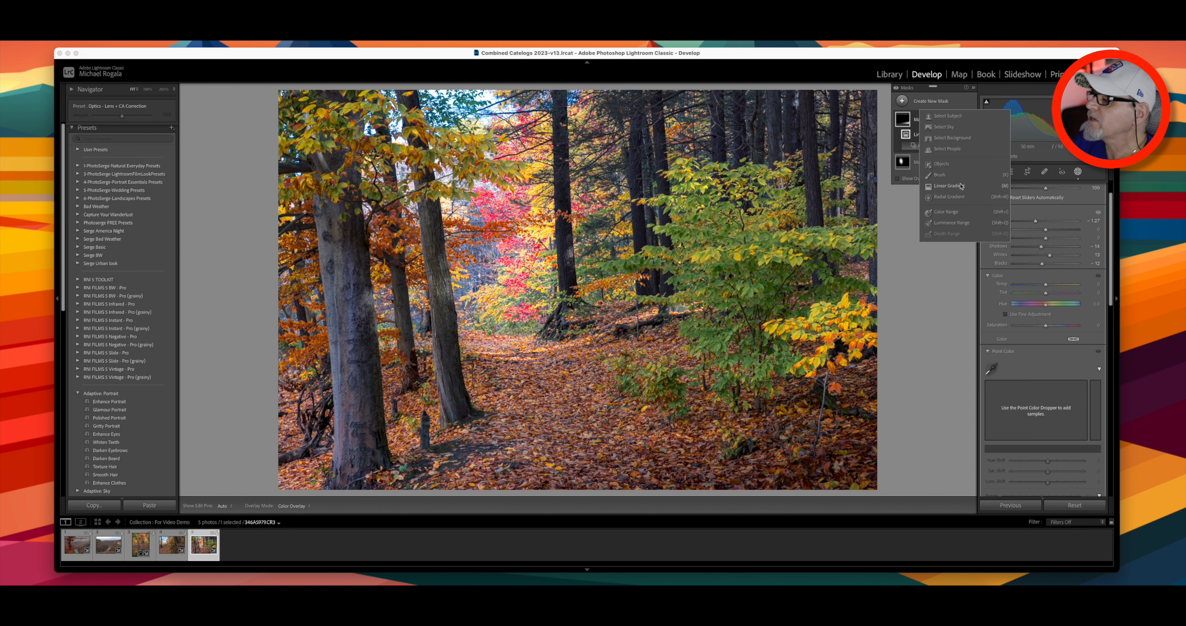
click(950, 186)
drag(373, 473, 412, 344)
drag(395, 409, 385, 429)
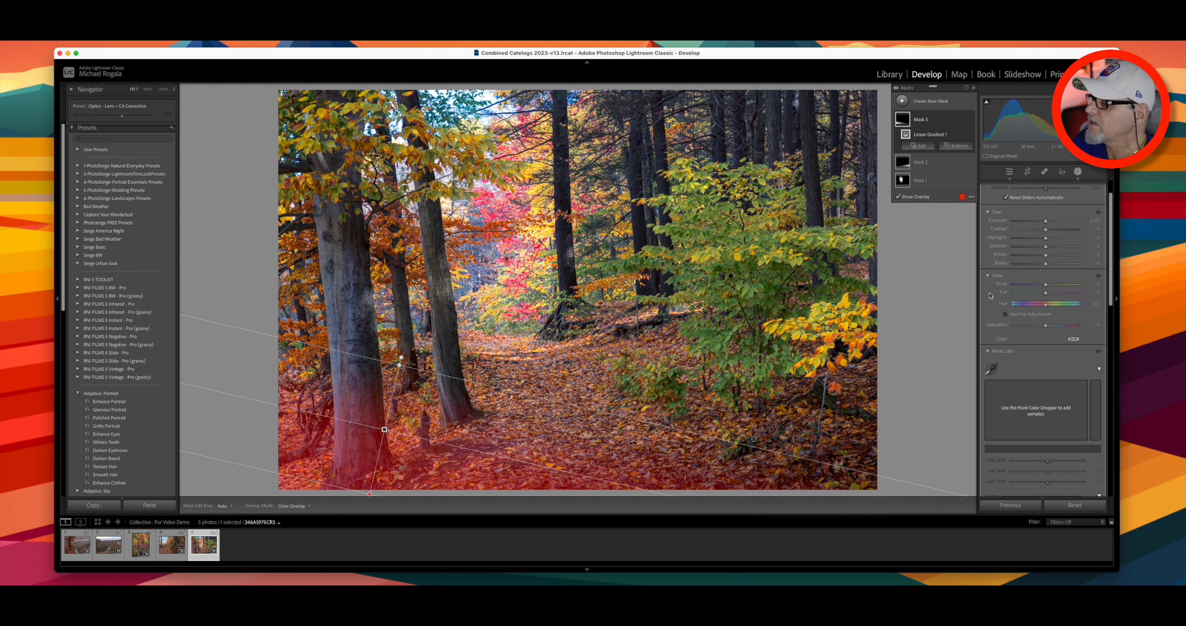
Step: Adjust the lower-left gradient's tone to exposure about -0.76, whites about 24 and blacks about -4
drag(1045, 221, 1055, 256)
scroll(1069, 328, down, 10)
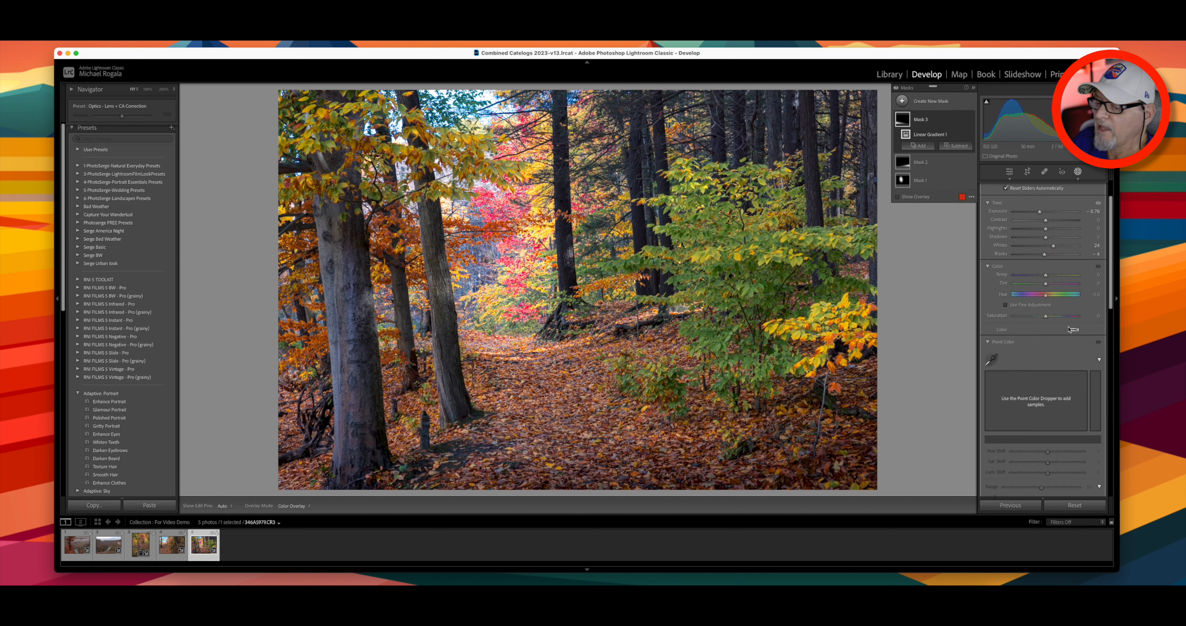
scroll(1067, 327, up, 10)
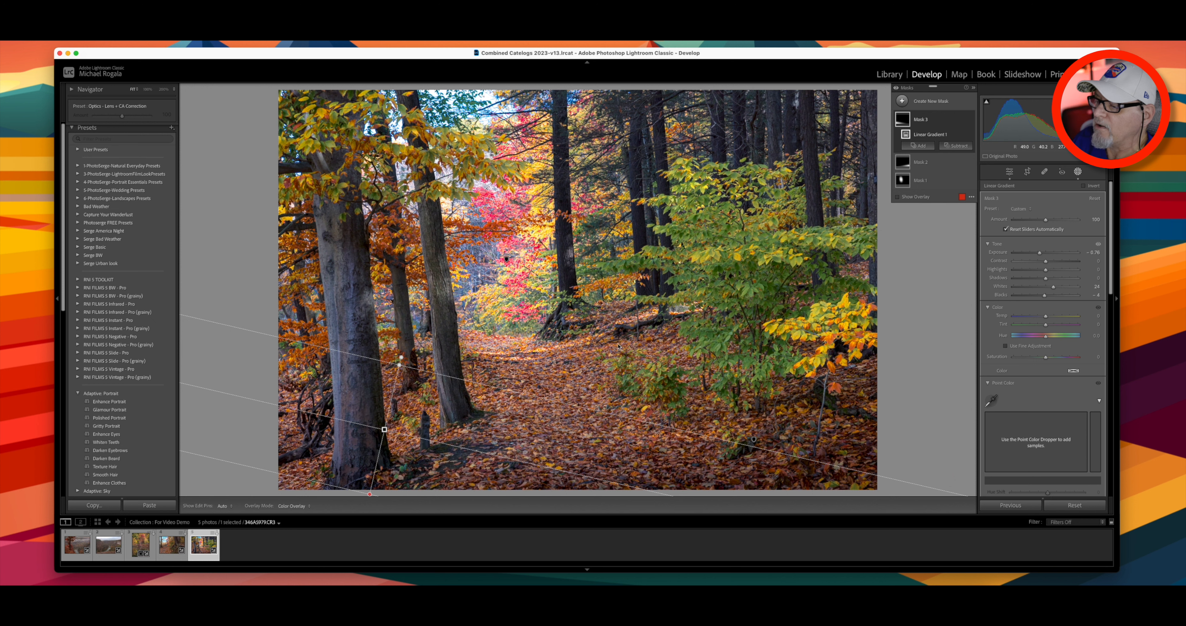
Step: Add a flat radial gradient mask across the leafy path and set exposure to about 0.59, temp about 8 and tint about 4
click(902, 100)
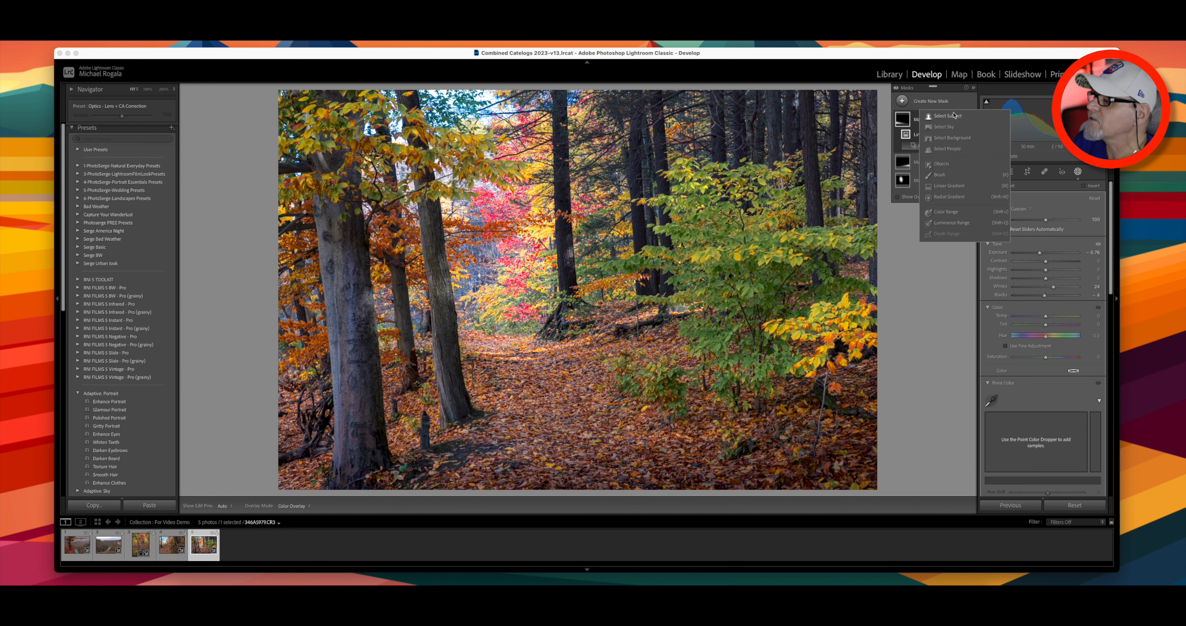
click(949, 197)
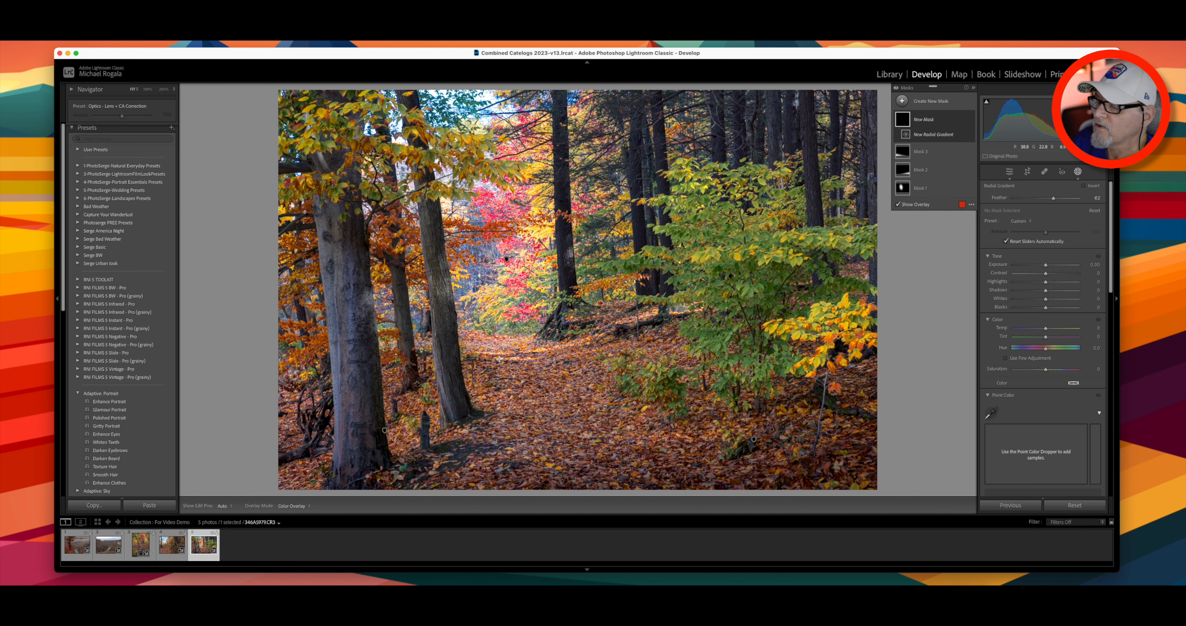
mouse_move(531, 359)
mouse_down()
mouse_move(622, 354)
mouse_move(613, 358)
mouse_up()
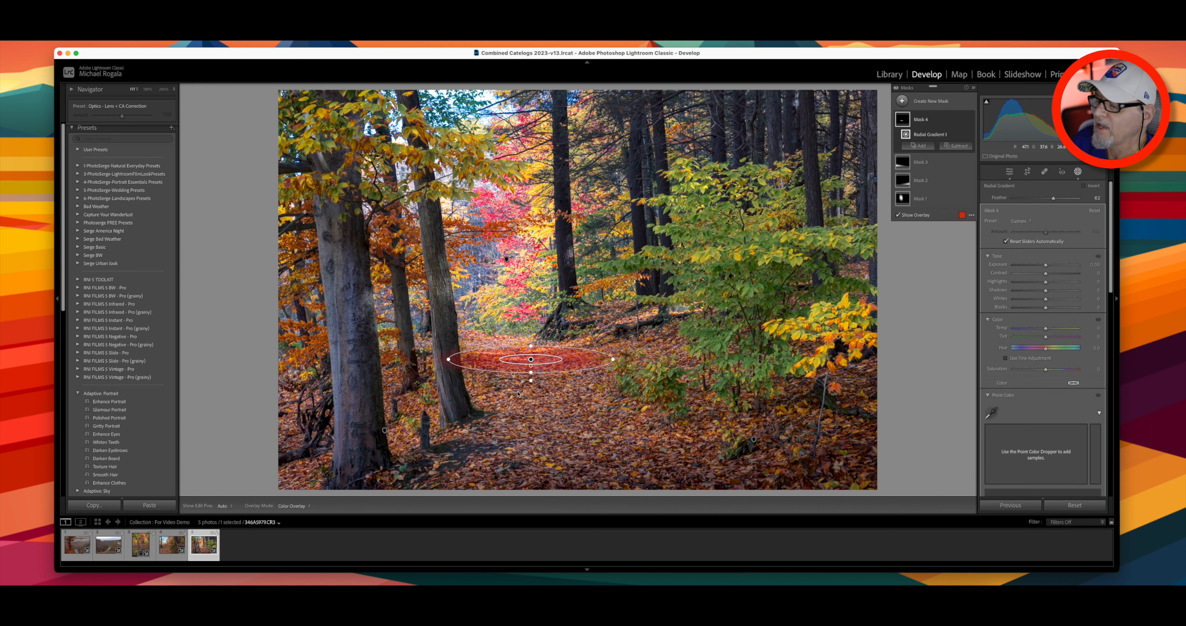
mouse_move(531, 360)
mouse_down()
mouse_move(542, 358)
mouse_move(544, 381)
mouse_move(543, 359)
mouse_up()
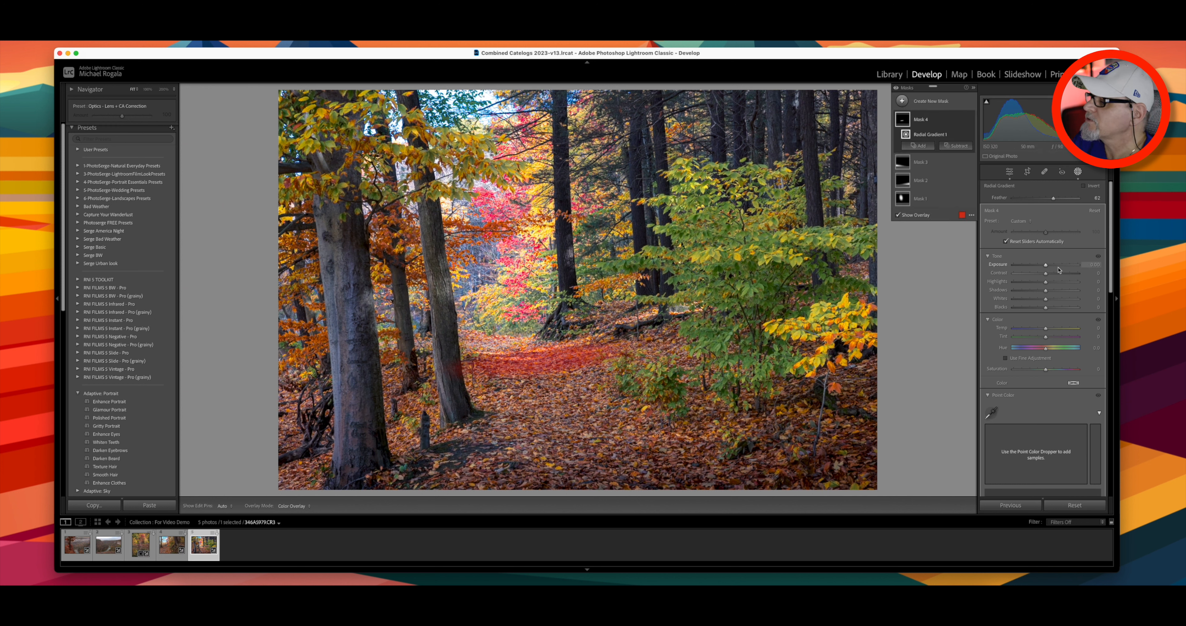
drag(1045, 266, 1050, 265)
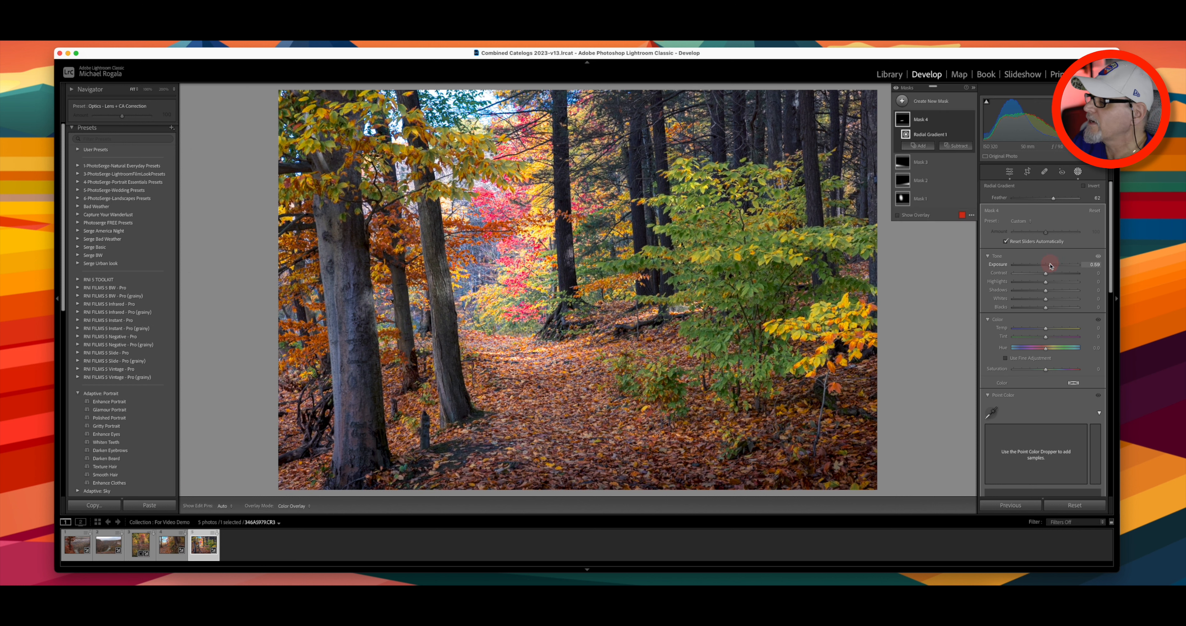
drag(1045, 330, 1047, 338)
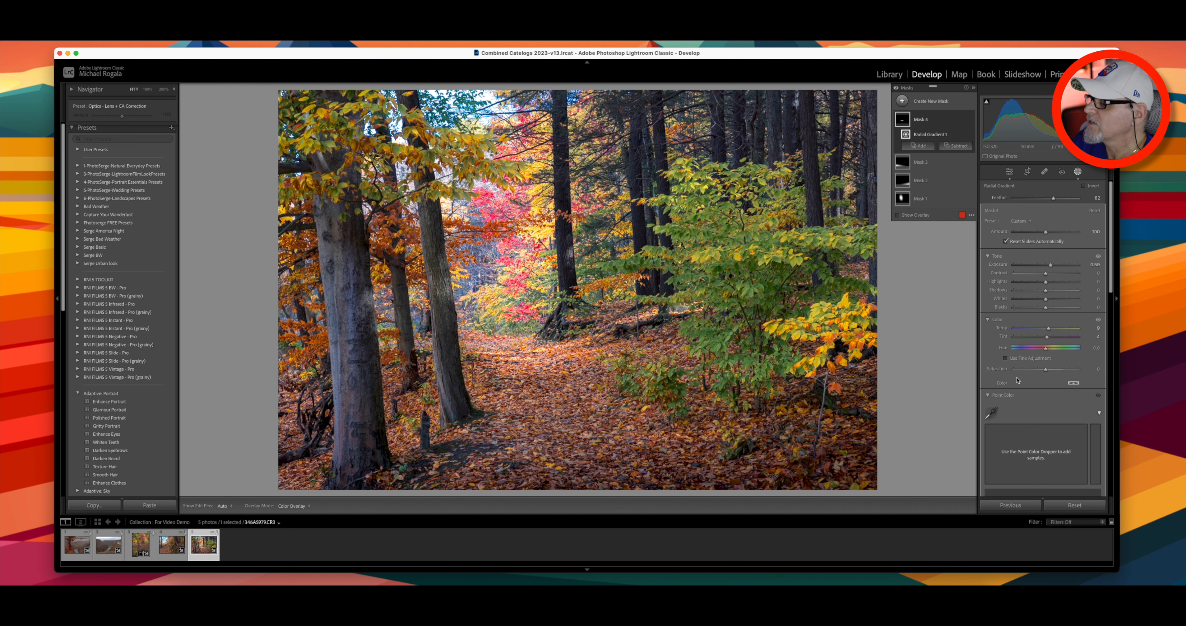
Step: Sample the path leaves with Point Color, shift their hue slightly toward red, and raise saturation to about 12 and luminance to about 15
scroll(1021, 379, down, 4)
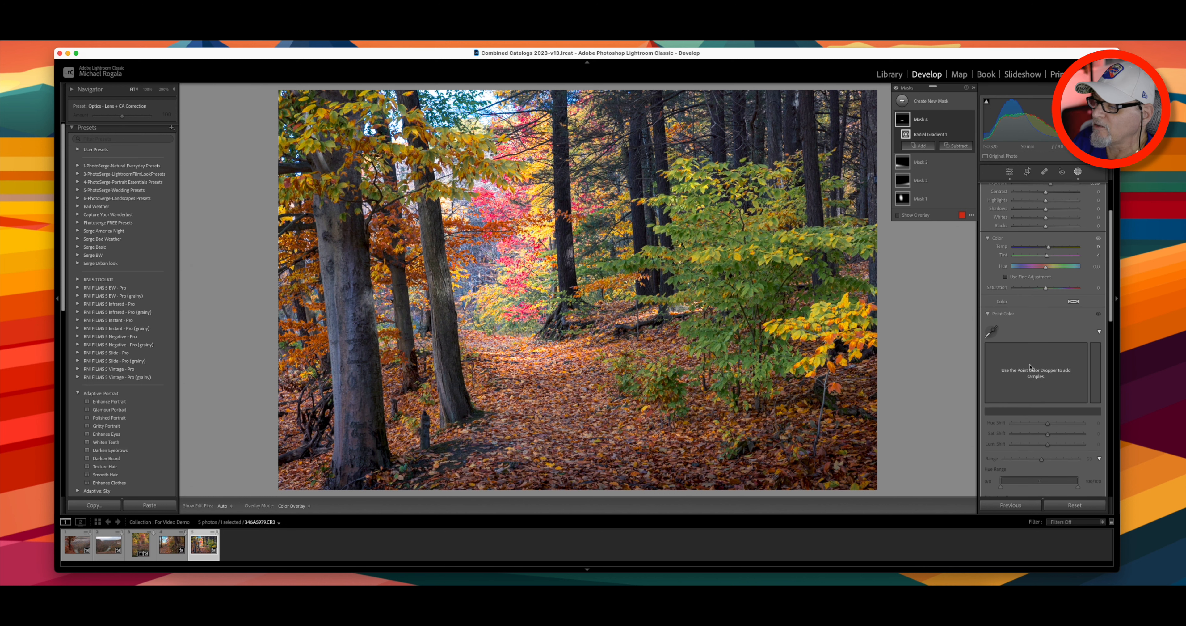
click(991, 336)
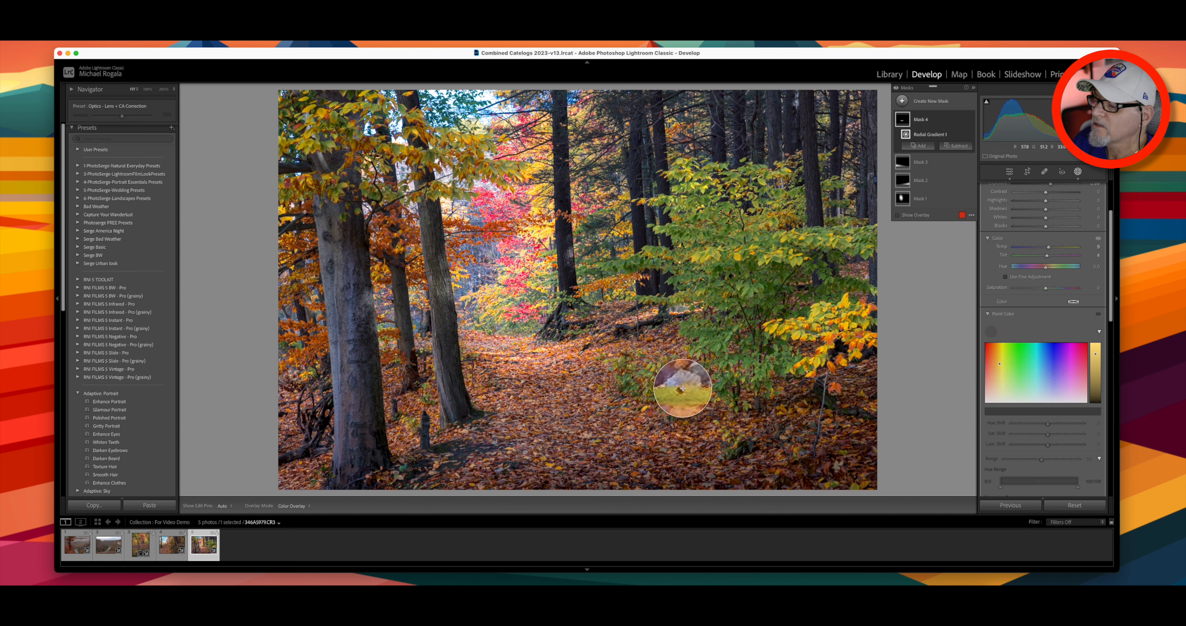
click(570, 397)
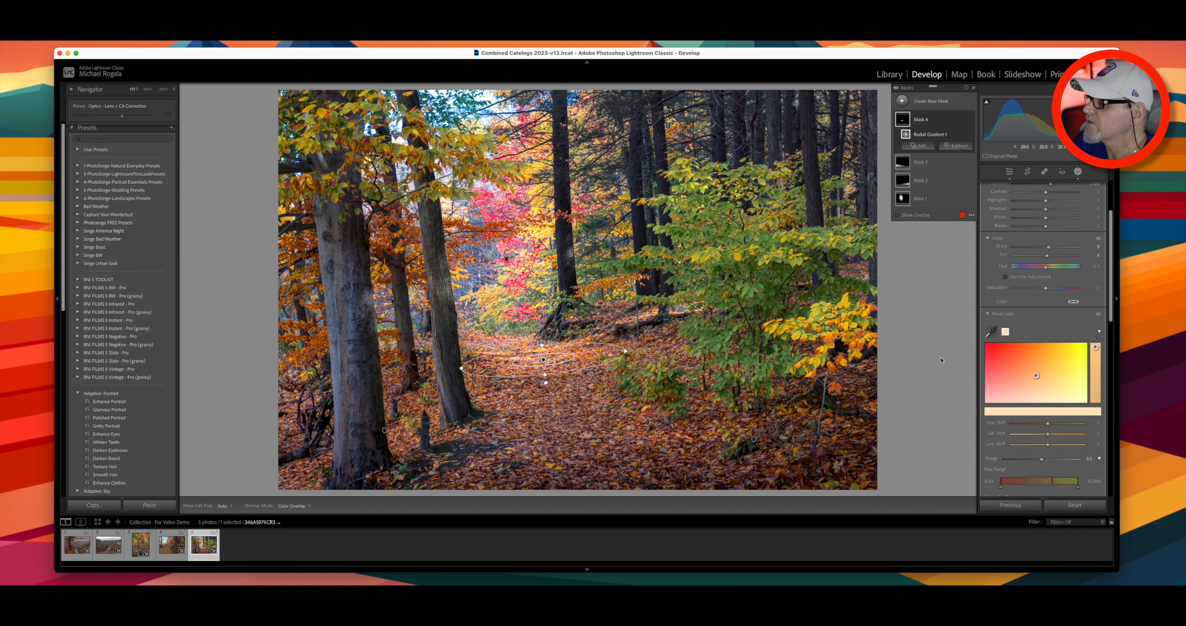
drag(1049, 434, 1056, 446)
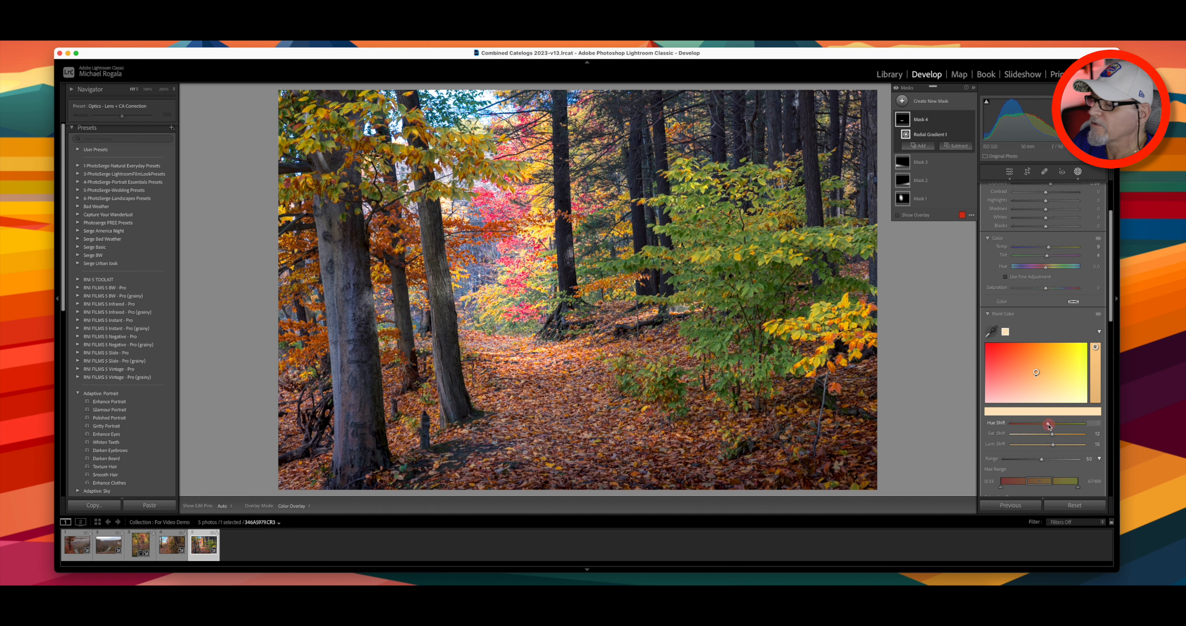
drag(1049, 426, 1048, 426)
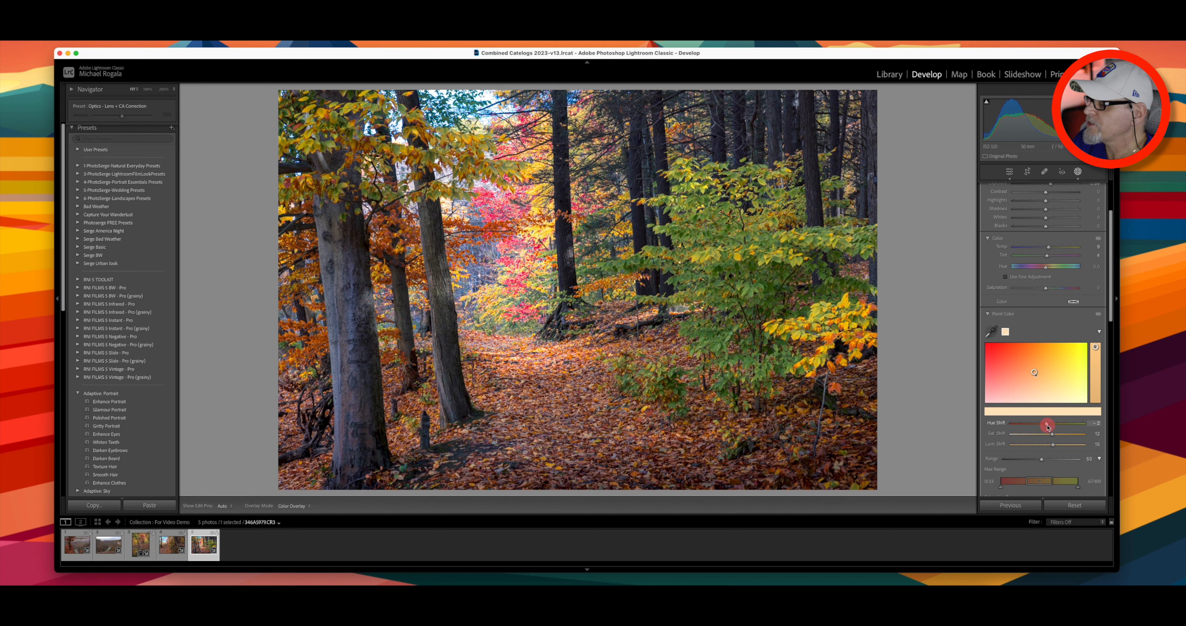
drag(1046, 427, 1046, 427)
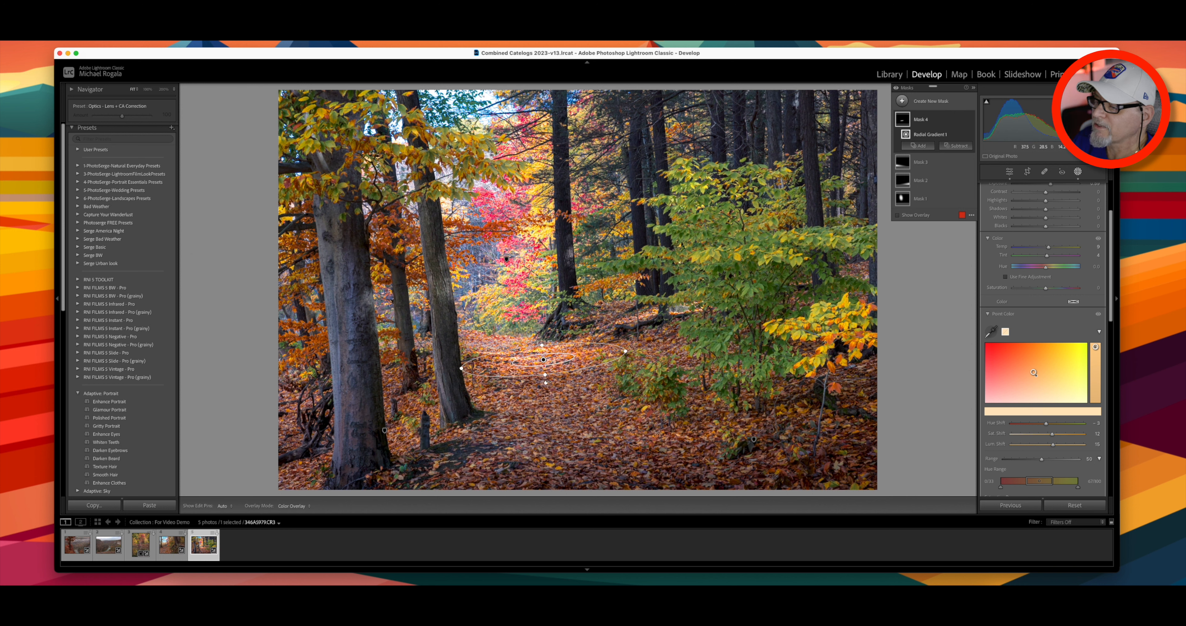
Step: Reshape the path's radial mask into a tall, tilted ellipse running along the path toward the photo's lower edge
drag(545, 376, 546, 380)
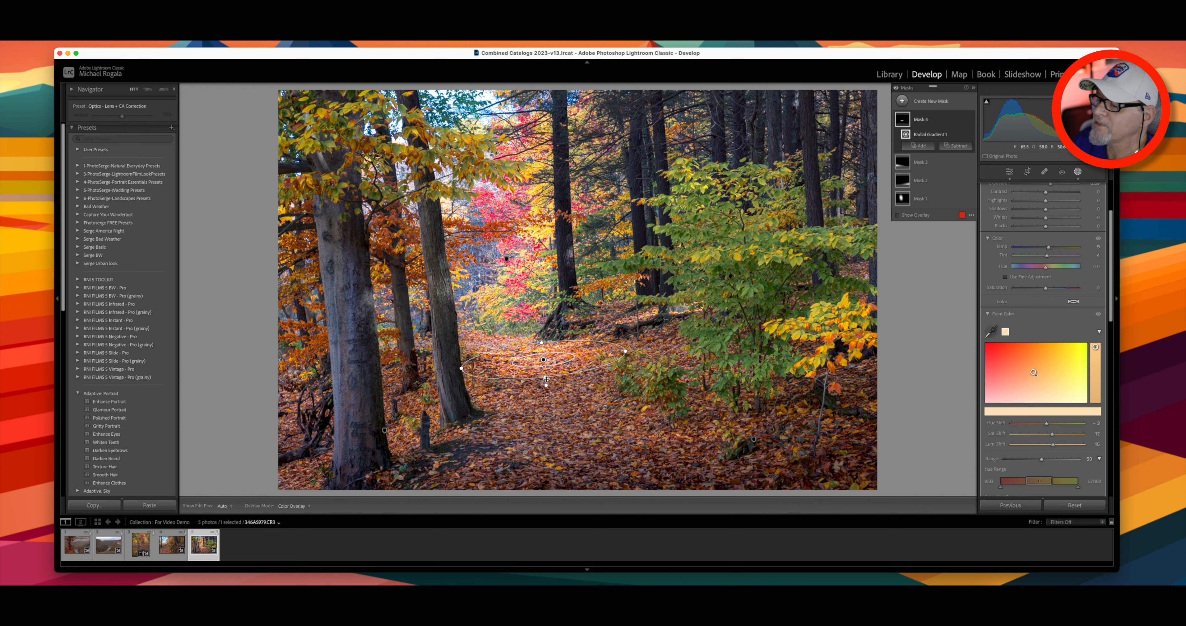
drag(545, 378, 555, 464)
drag(463, 369, 482, 366)
drag(603, 353, 532, 368)
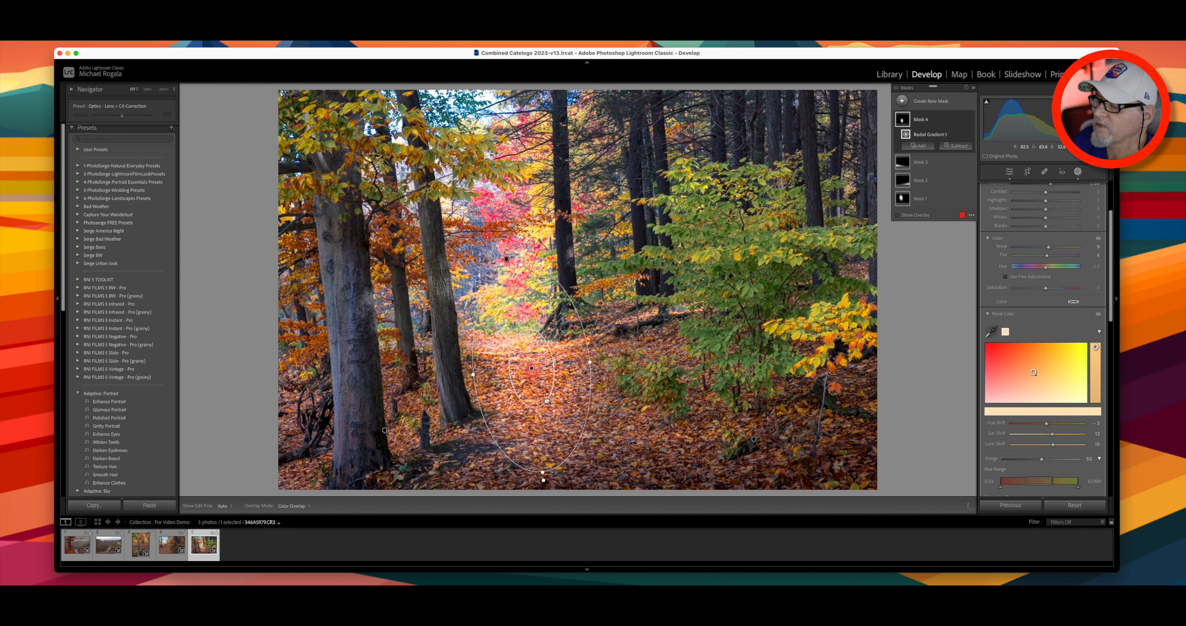
drag(543, 480, 581, 469)
drag(526, 364, 529, 364)
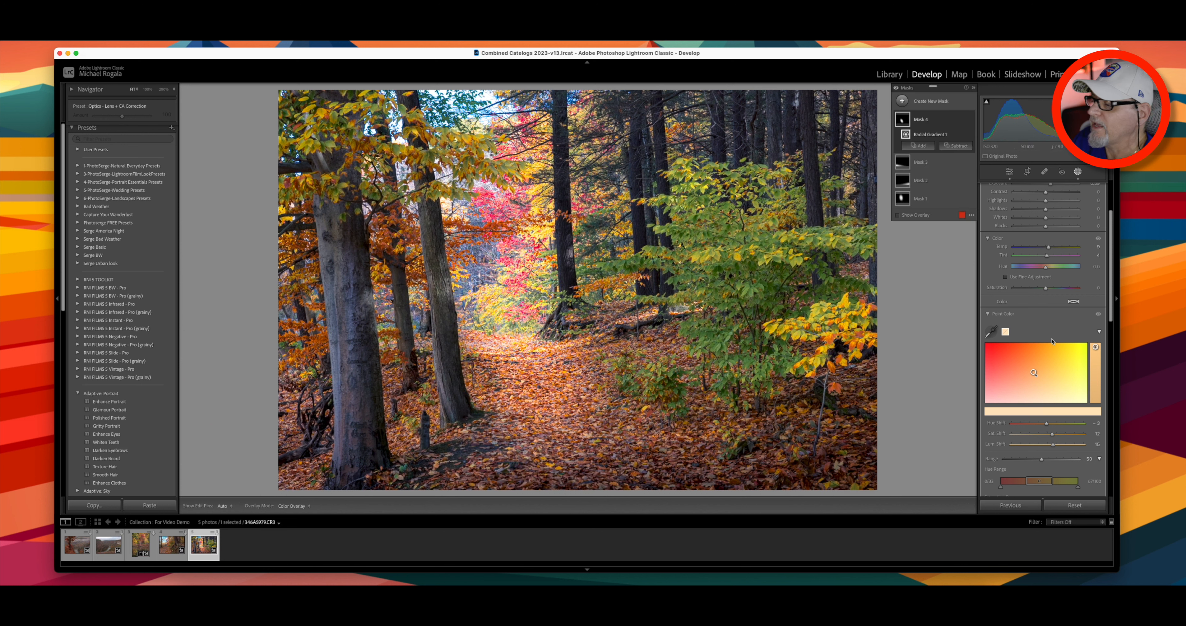
Step: Raise the path mask's whites to about 17, its feather to 77 and its amount to about 116
scroll(1045, 317, up, 3)
drag(1046, 300, 1052, 302)
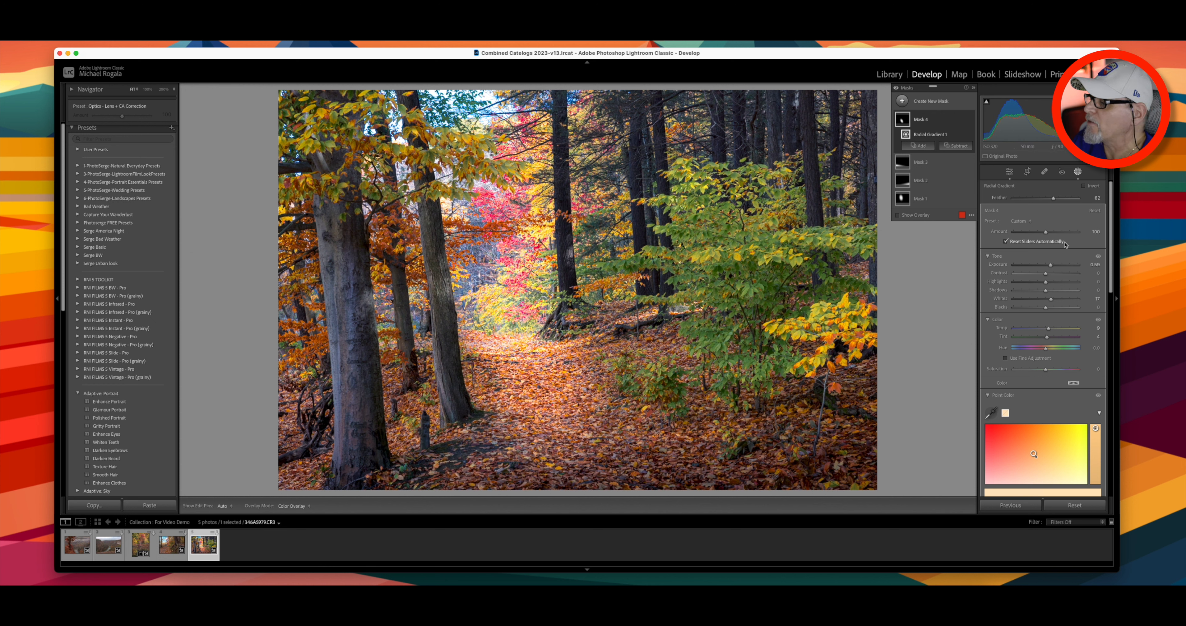
drag(1055, 199, 1050, 239)
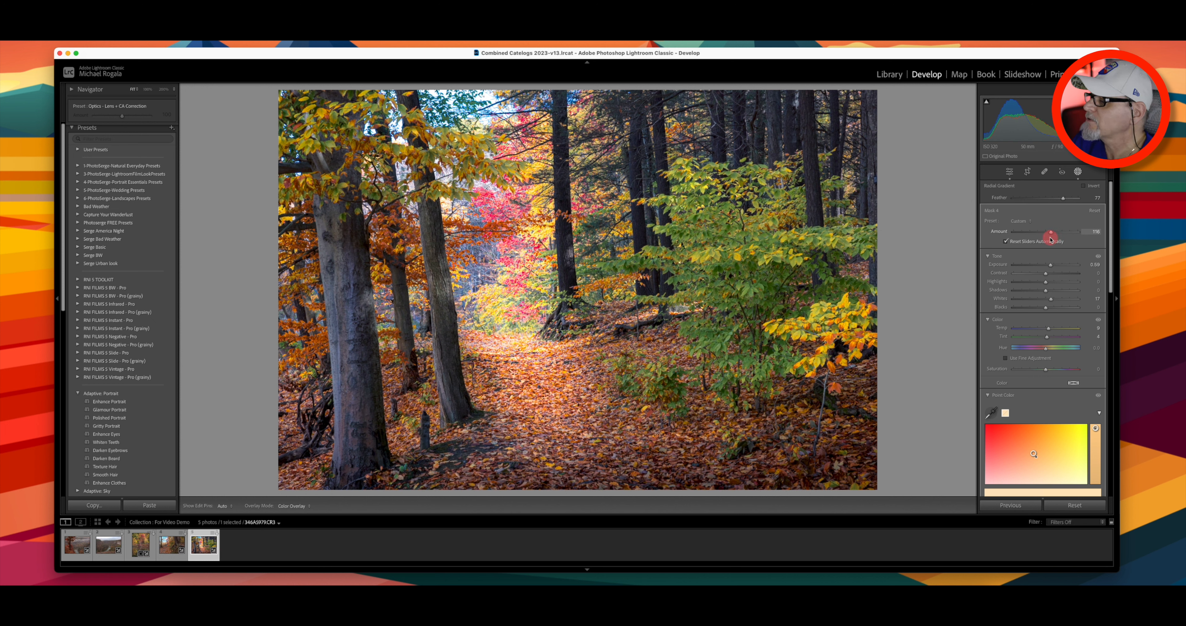
drag(1050, 239, 1051, 238)
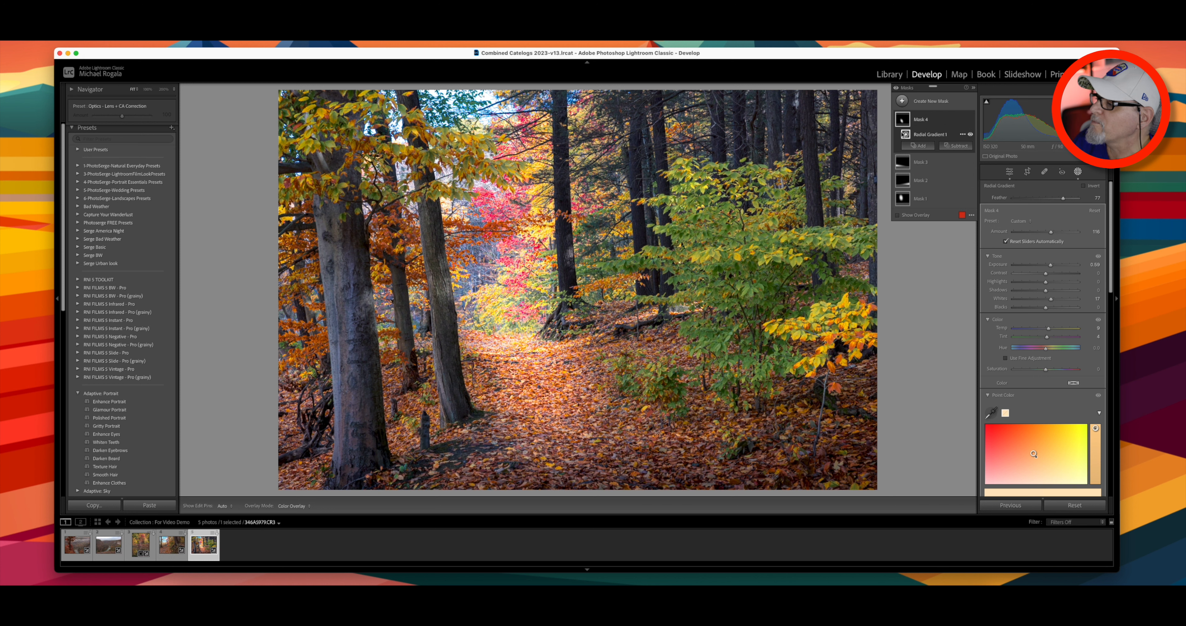
Step: Add a large radial gradient mask around the scene's centre, spanning nearly the whole photo, then invert it with feather 22
click(901, 102)
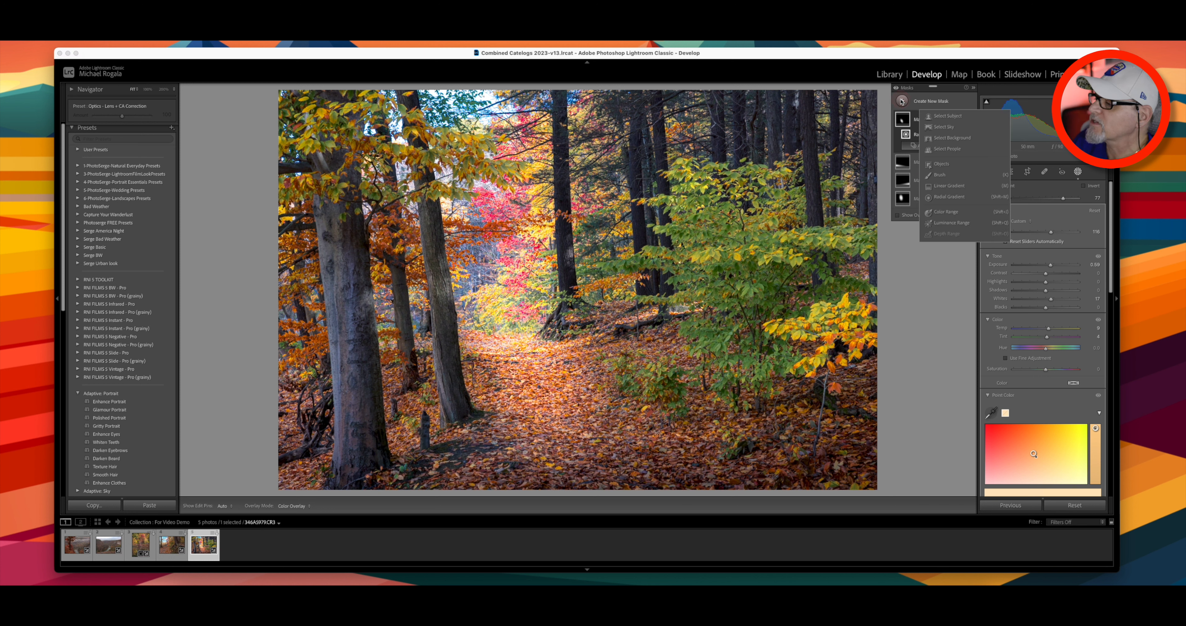
click(950, 197)
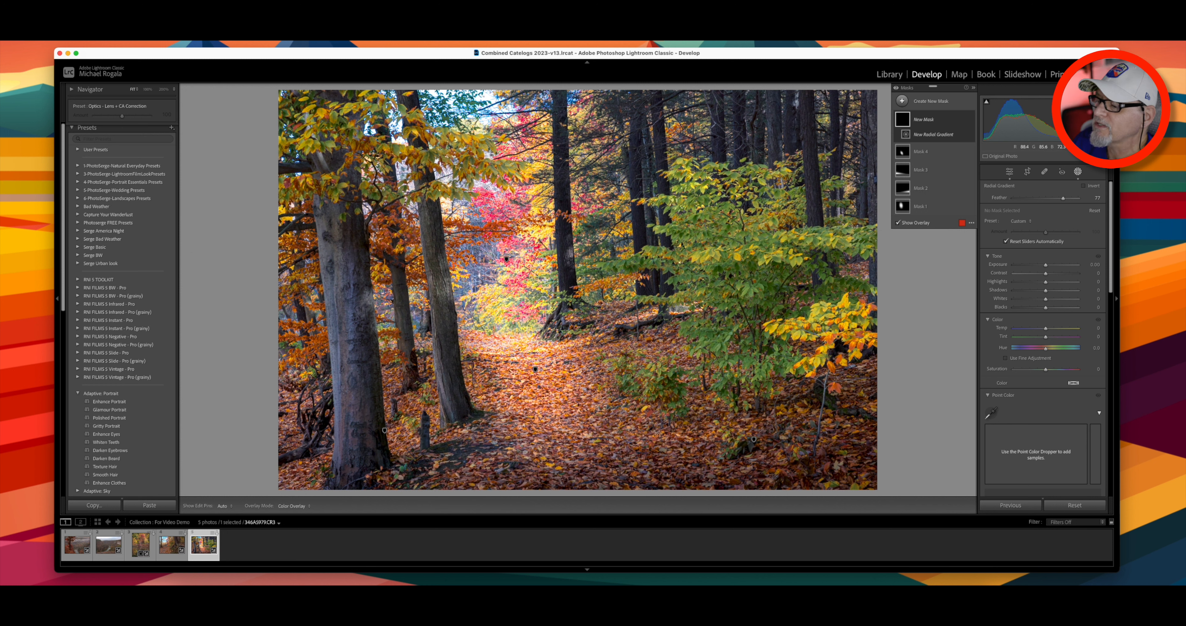
drag(542, 278, 827, 472)
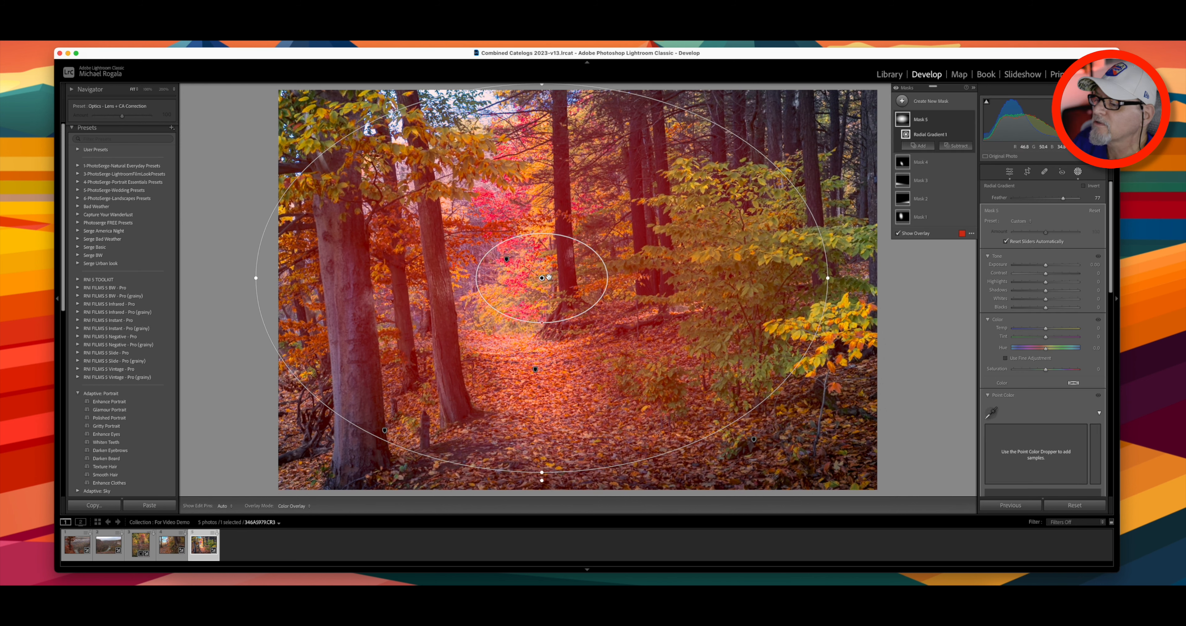
drag(543, 279, 577, 288)
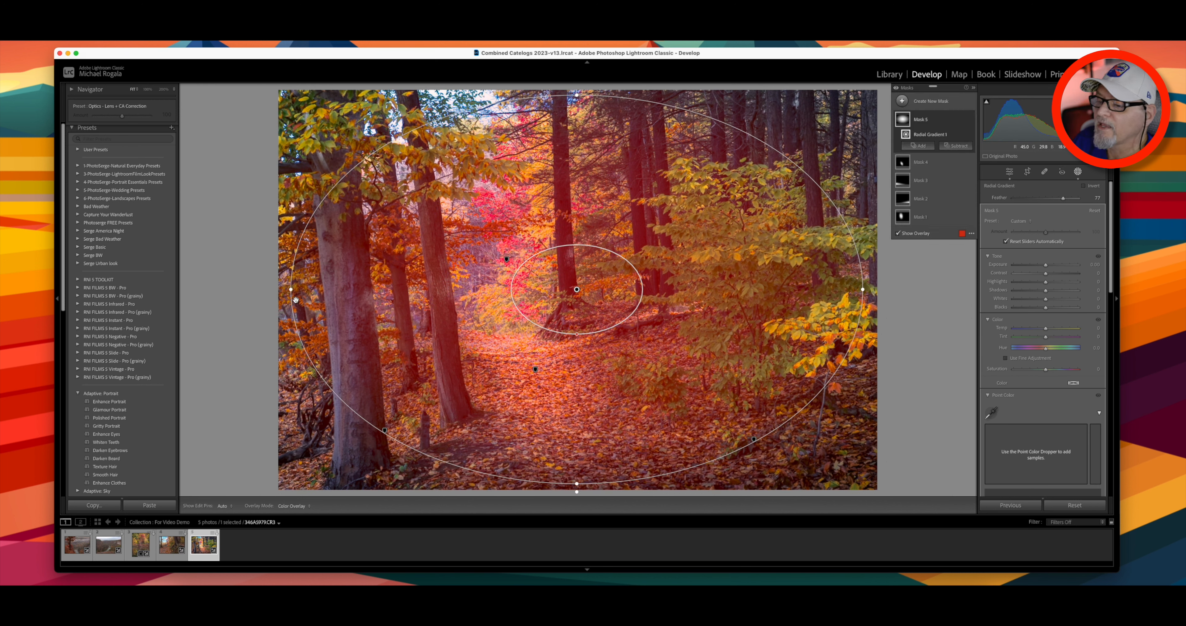
drag(291, 289, 284, 290)
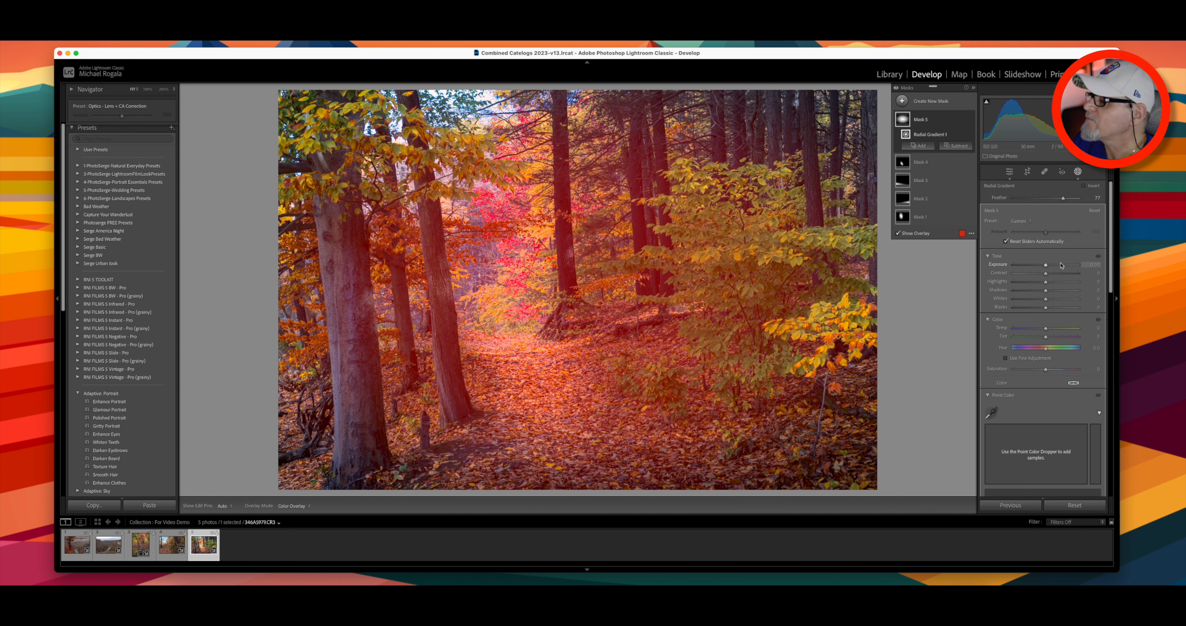
click(1084, 185)
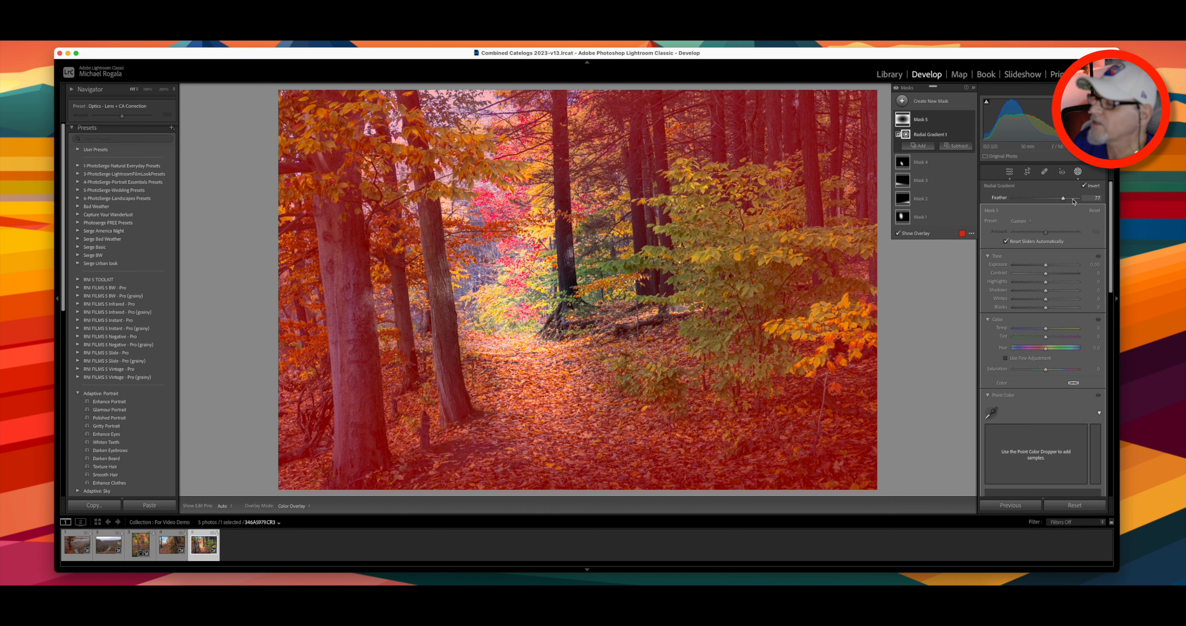
drag(1063, 198, 1027, 209)
Step: Darken and warm the photo's edges with exposure about -0.75 and temp about 32, and lift their shadows to about 10
drag(1047, 267, 1041, 266)
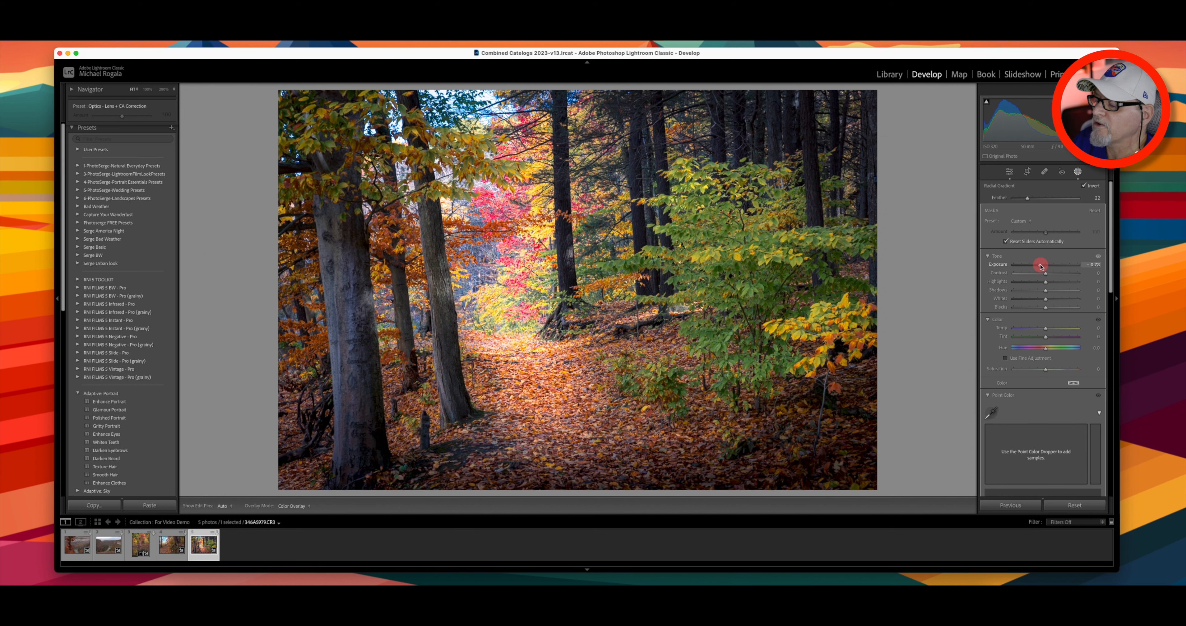
drag(1041, 266, 1041, 266)
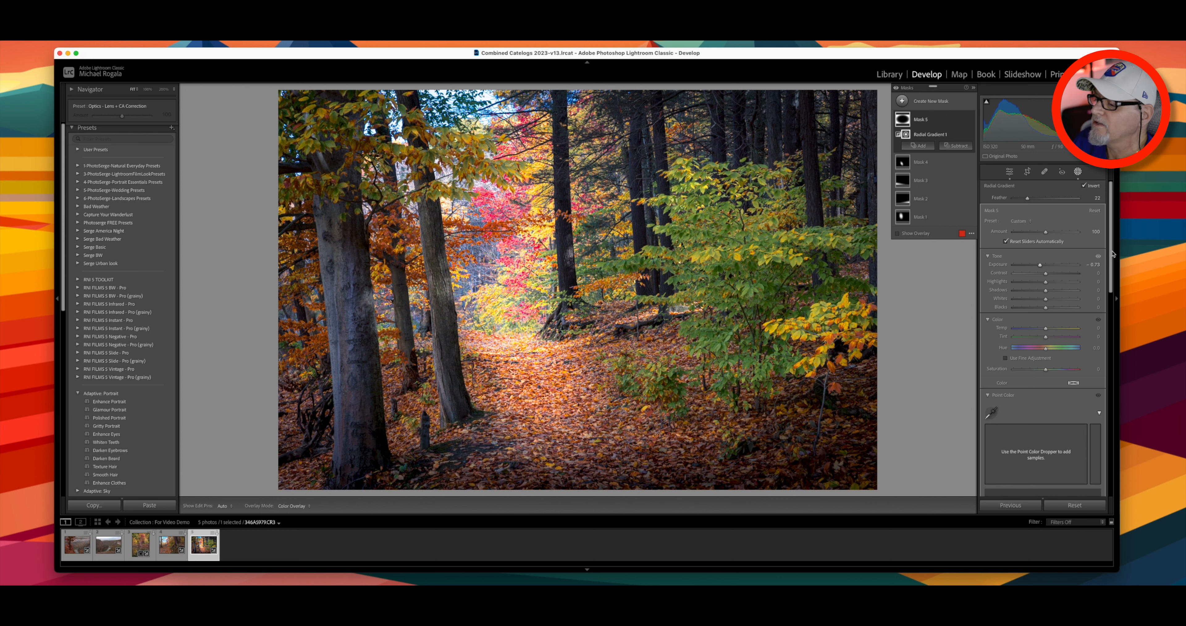
drag(1045, 328, 1042, 331)
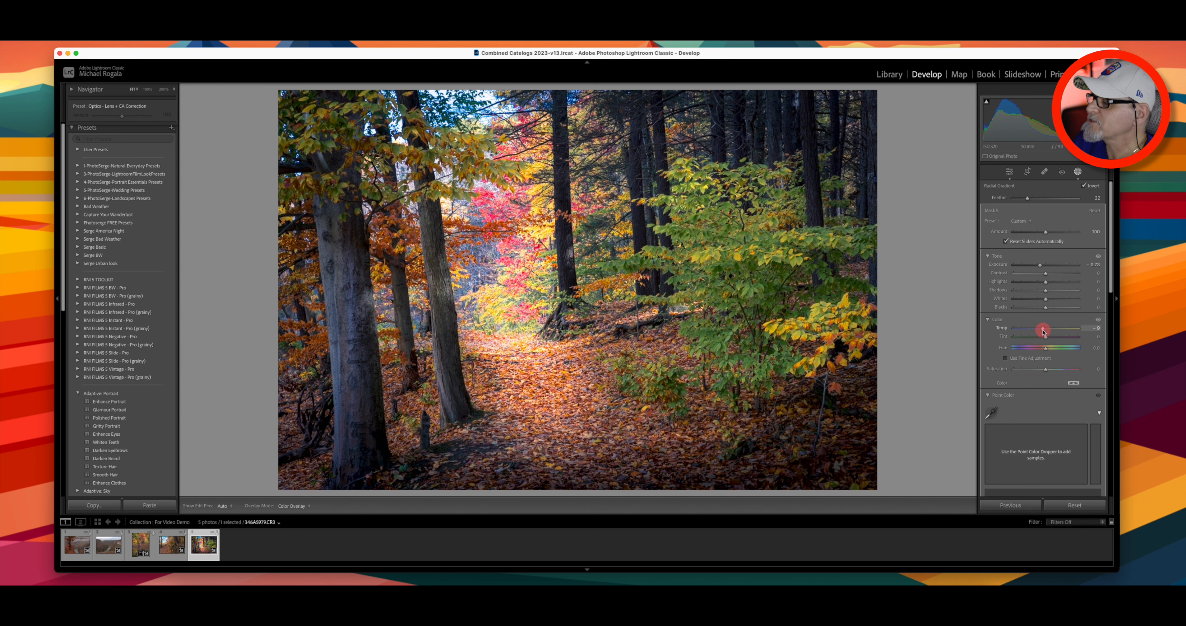
drag(1043, 332, 1055, 332)
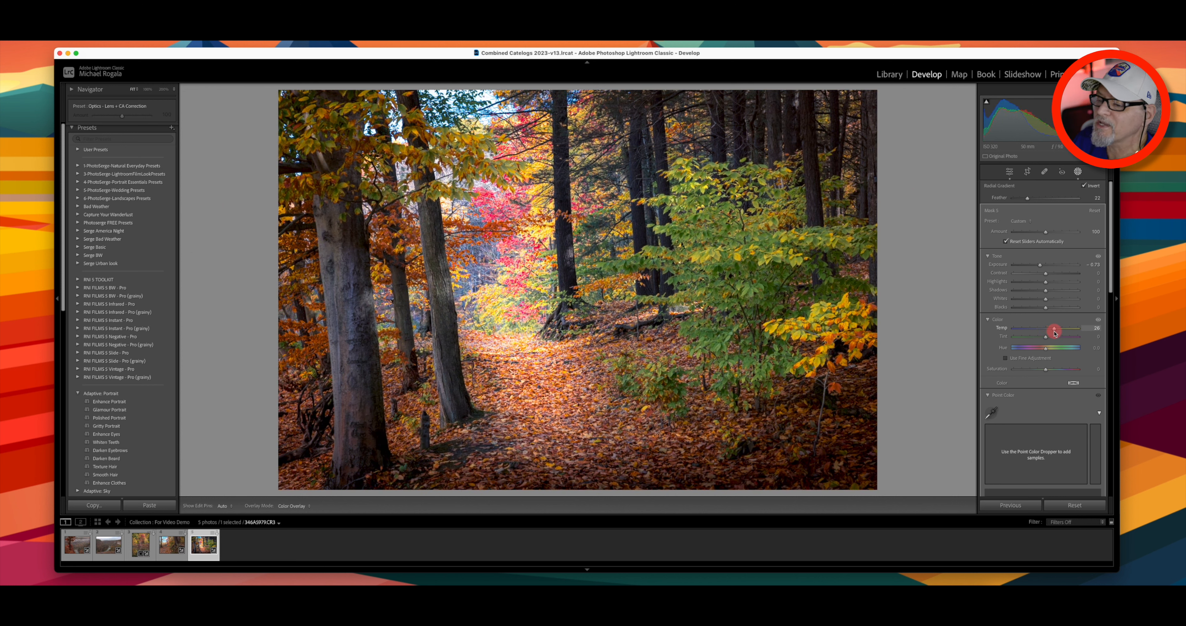
drag(1054, 332, 1055, 331)
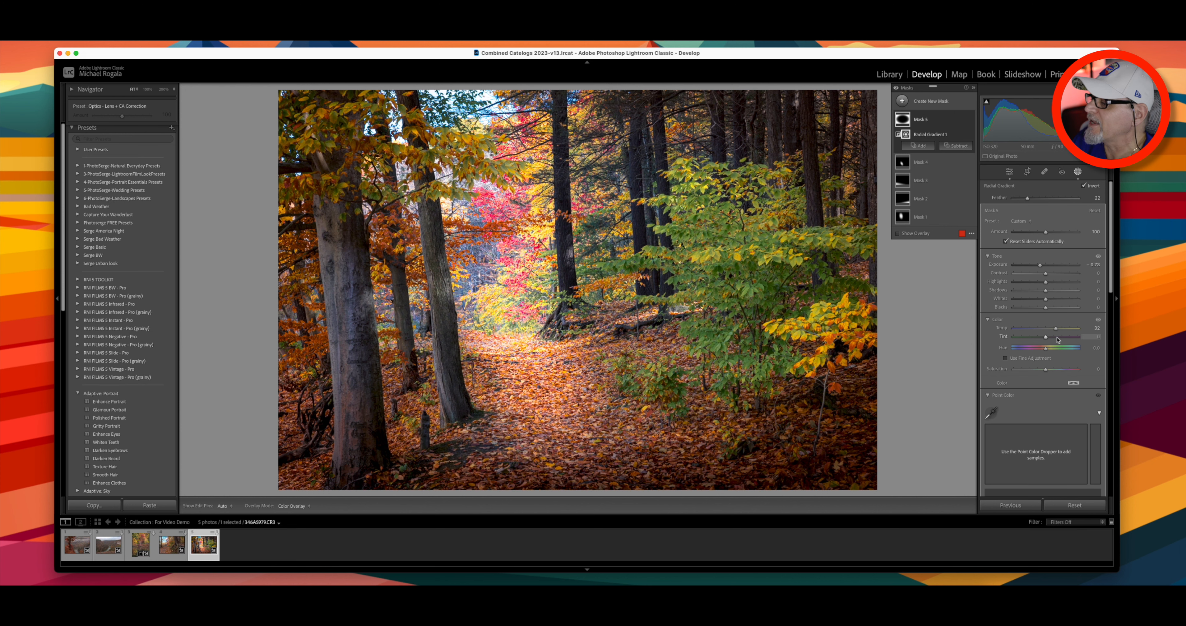
click(1048, 294)
mouse_move(1047, 294)
mouse_down()
mouse_move(1072, 293)
mouse_move(1052, 299)
mouse_up()
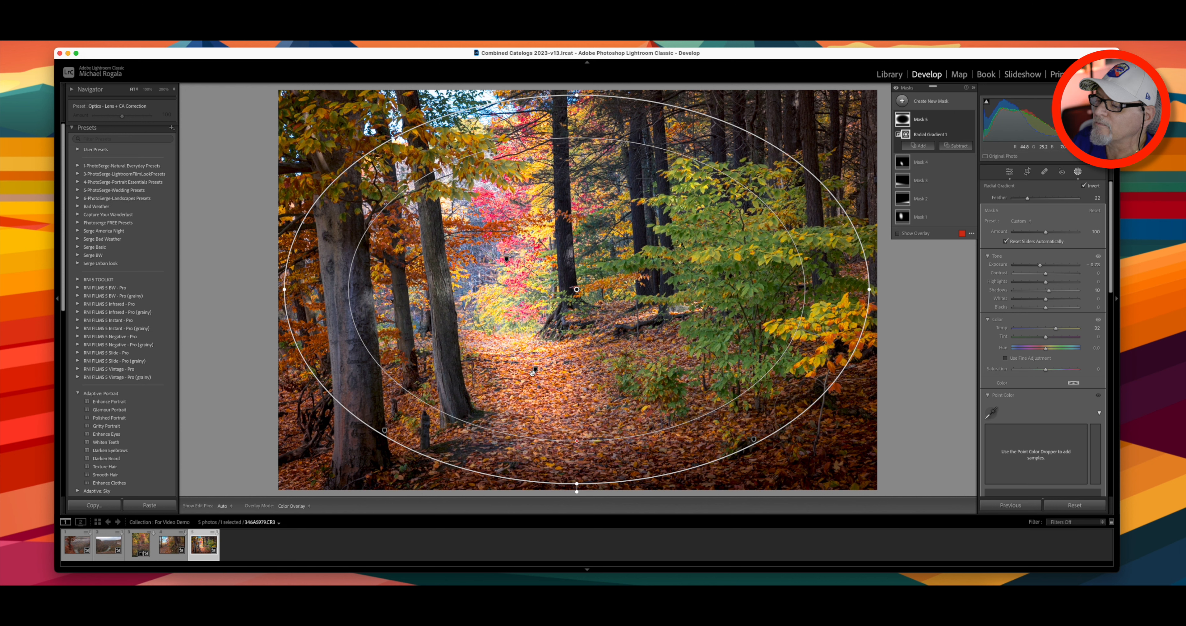
Step: Add another radial gradient mask as a wide ellipse over the middle of the forest, centred on the dark central trunk
mouse_move(535, 369)
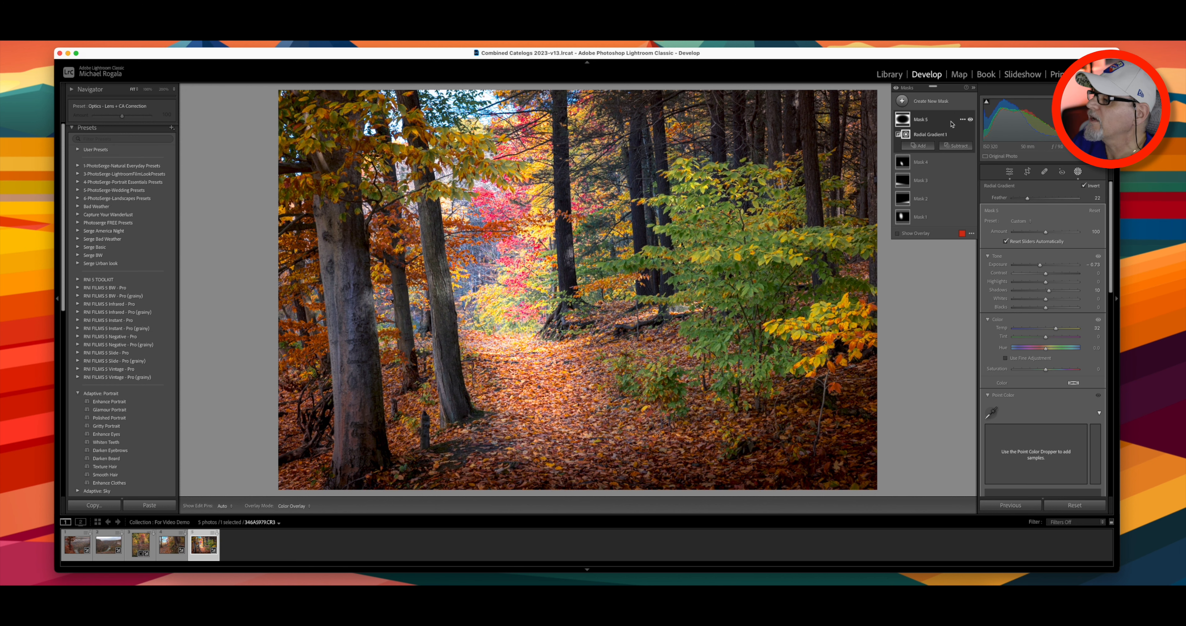
click(901, 101)
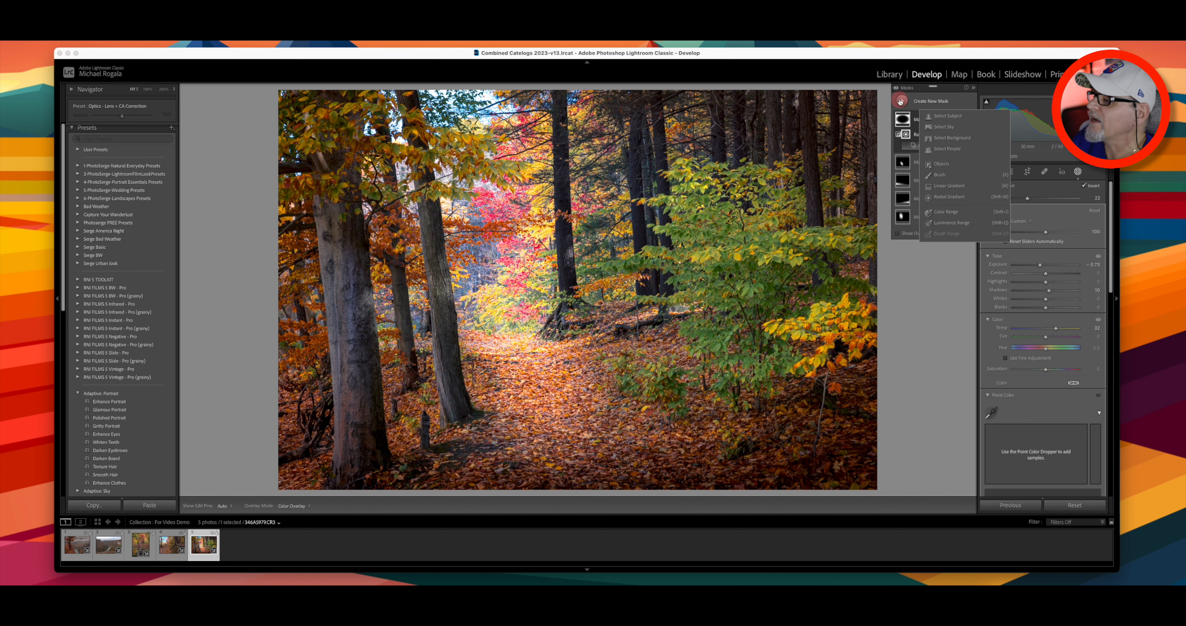
click(950, 197)
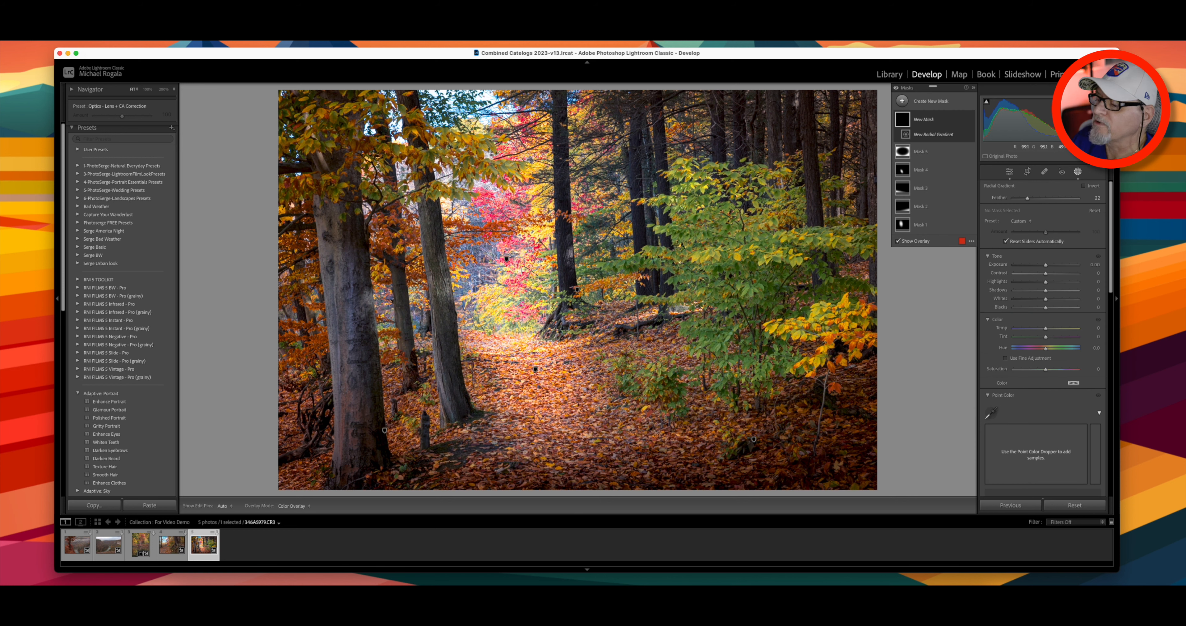
drag(542, 282, 757, 431)
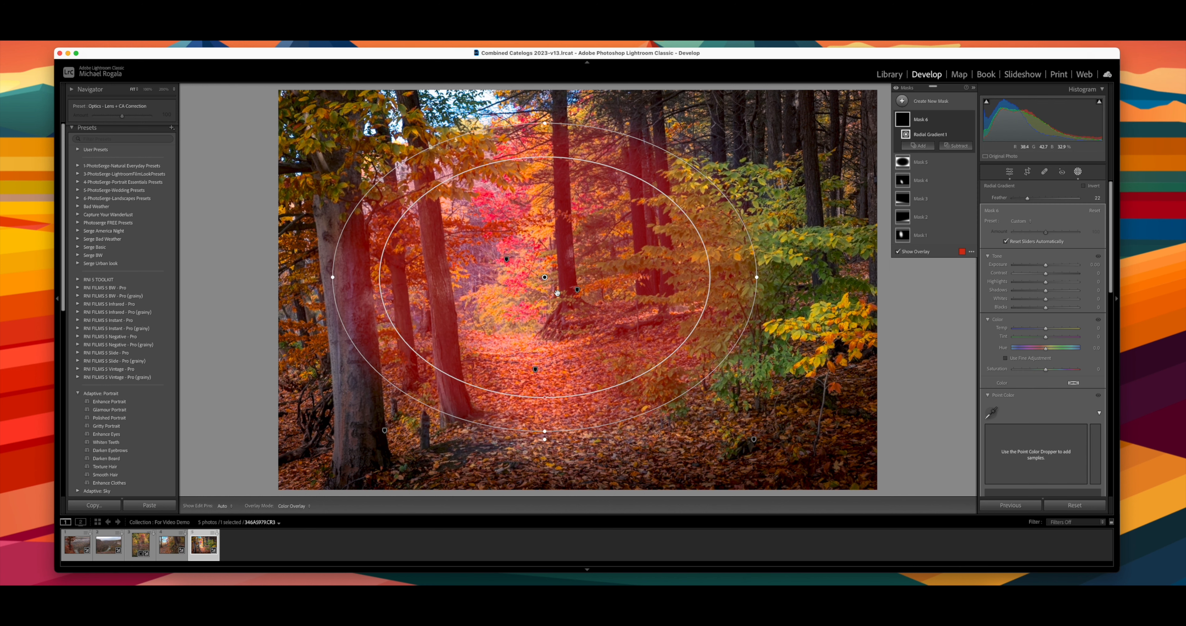
drag(545, 277, 576, 274)
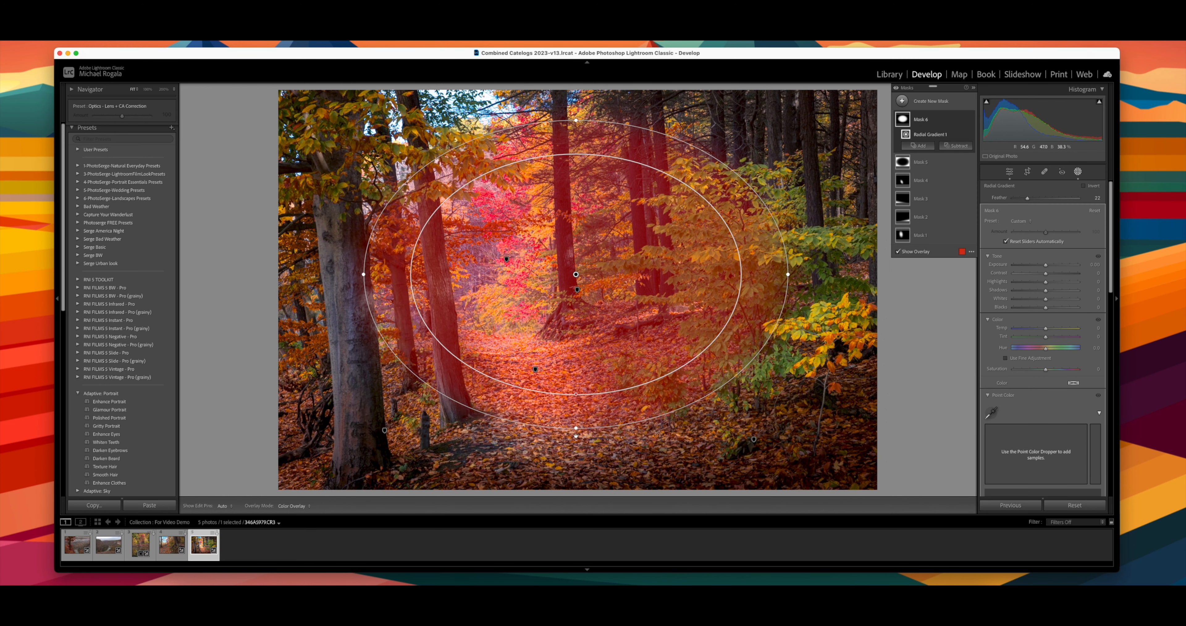
Step: Tilt the forest's radial gradient towards the upper-right trees, shift it slightly down and right, and set its feather to about 70
drag(576, 437, 663, 400)
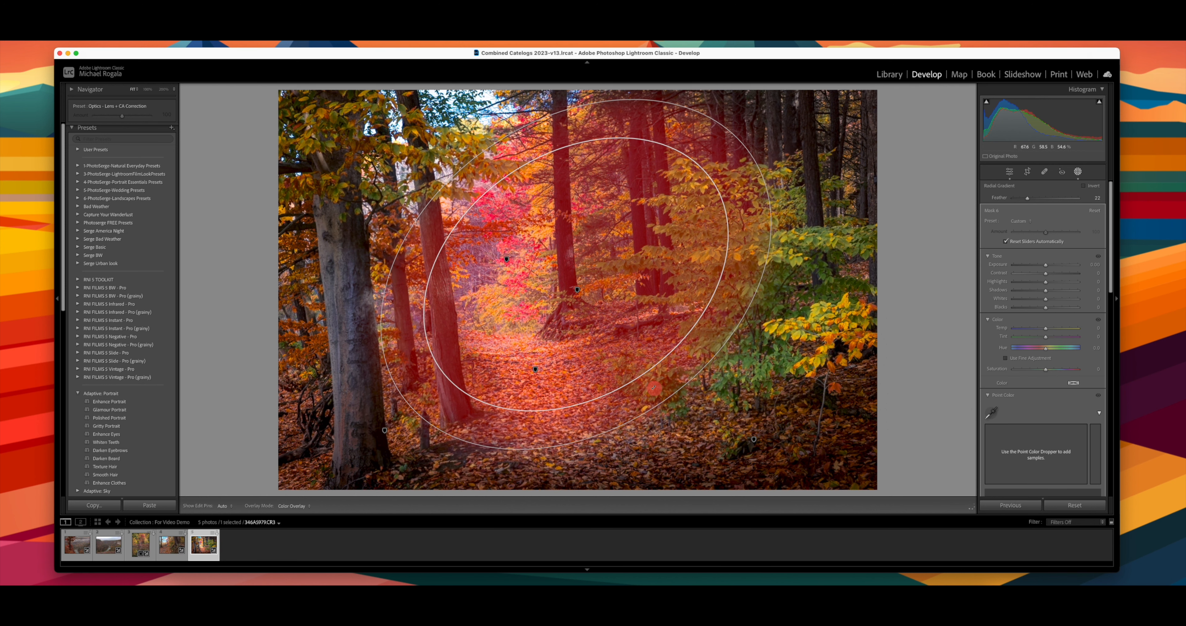
drag(575, 274, 589, 292)
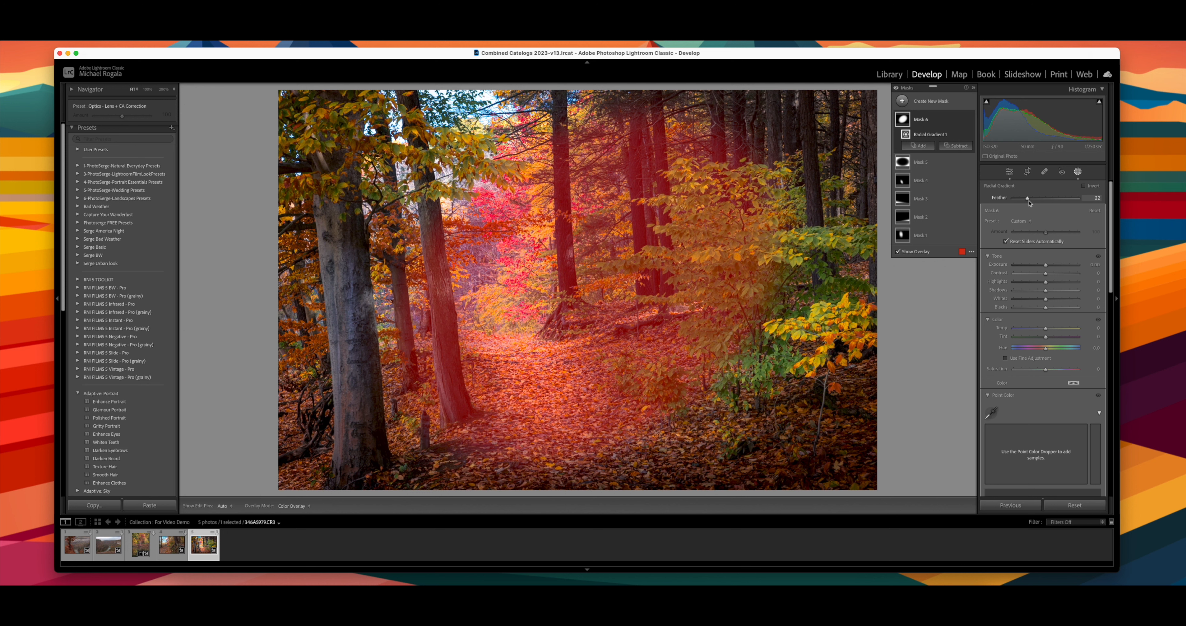
drag(1028, 199, 1059, 199)
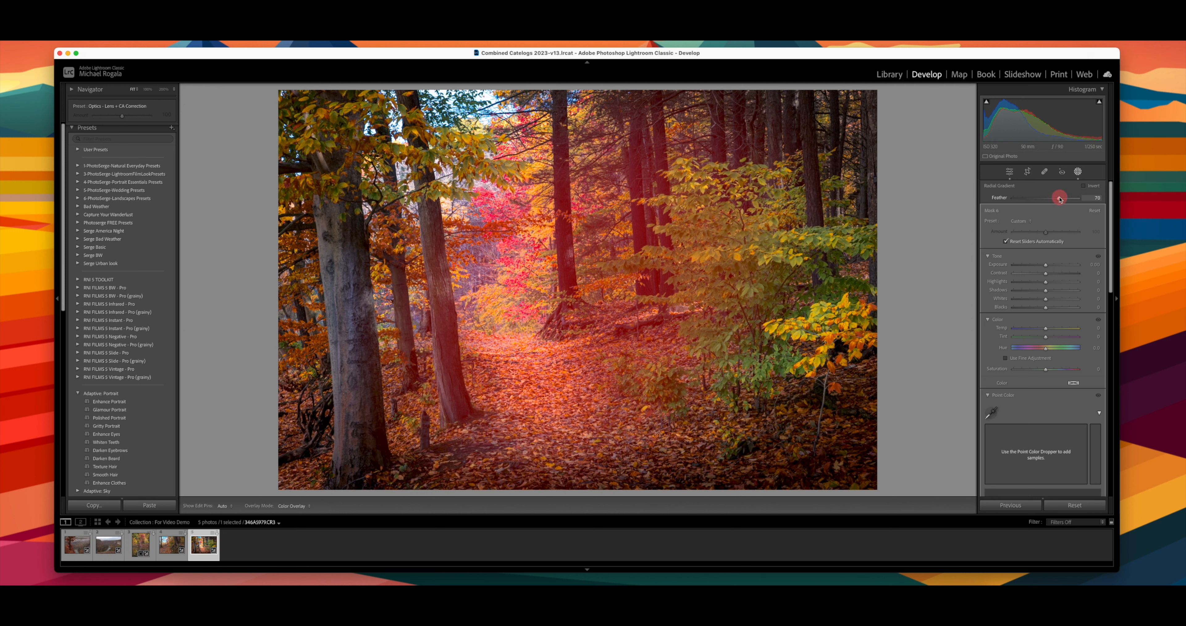
Step: Lower the tilted radial mask's highlights to about -22 and raise its whites to about 7
click(1045, 265)
drag(1046, 264, 1038, 286)
click(1045, 282)
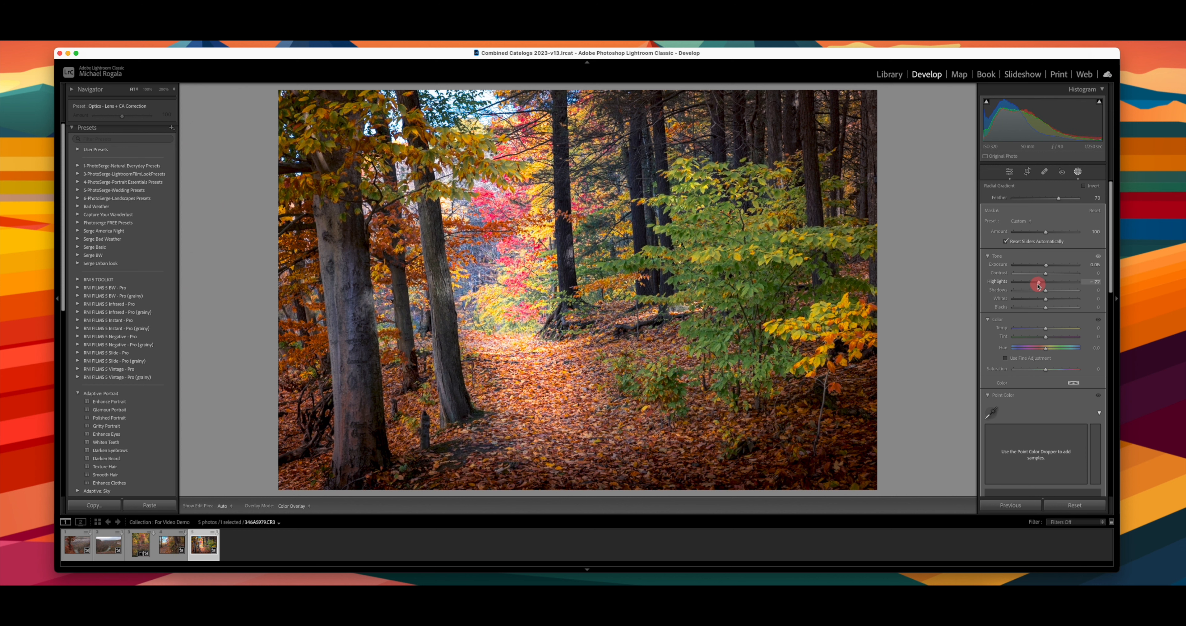
drag(1039, 286, 1049, 303)
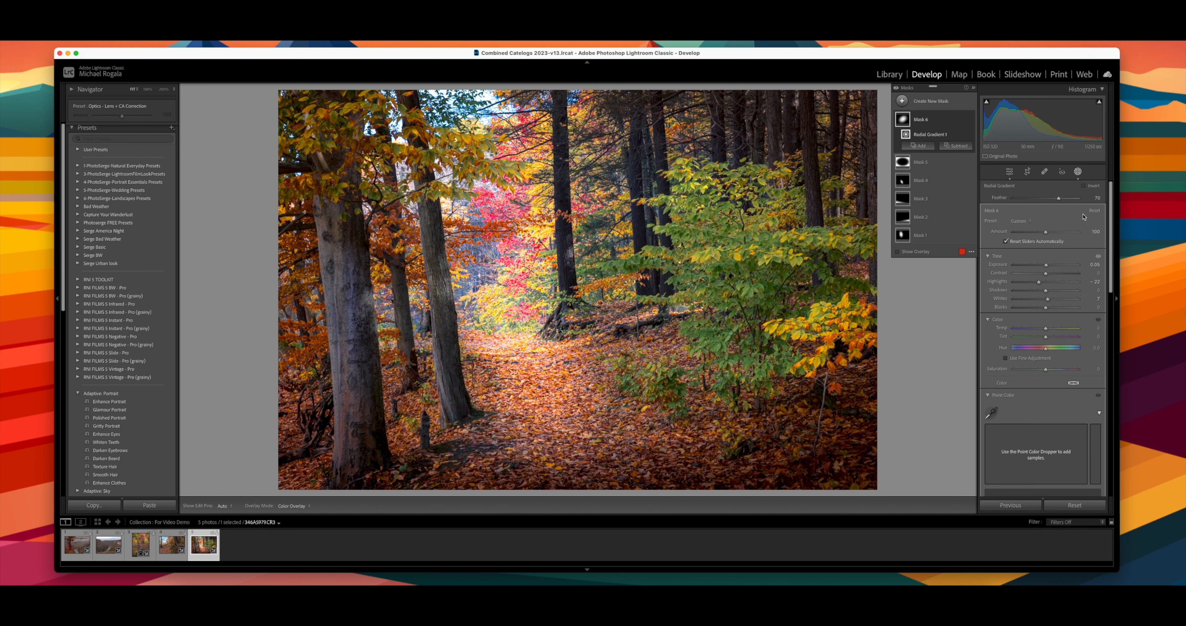
Step: Compare the forest photo with and without the newest radial gradient mask's adjustments
click(970, 120)
click(971, 120)
click(970, 120)
click(970, 120)
click(970, 120)
click(970, 120)
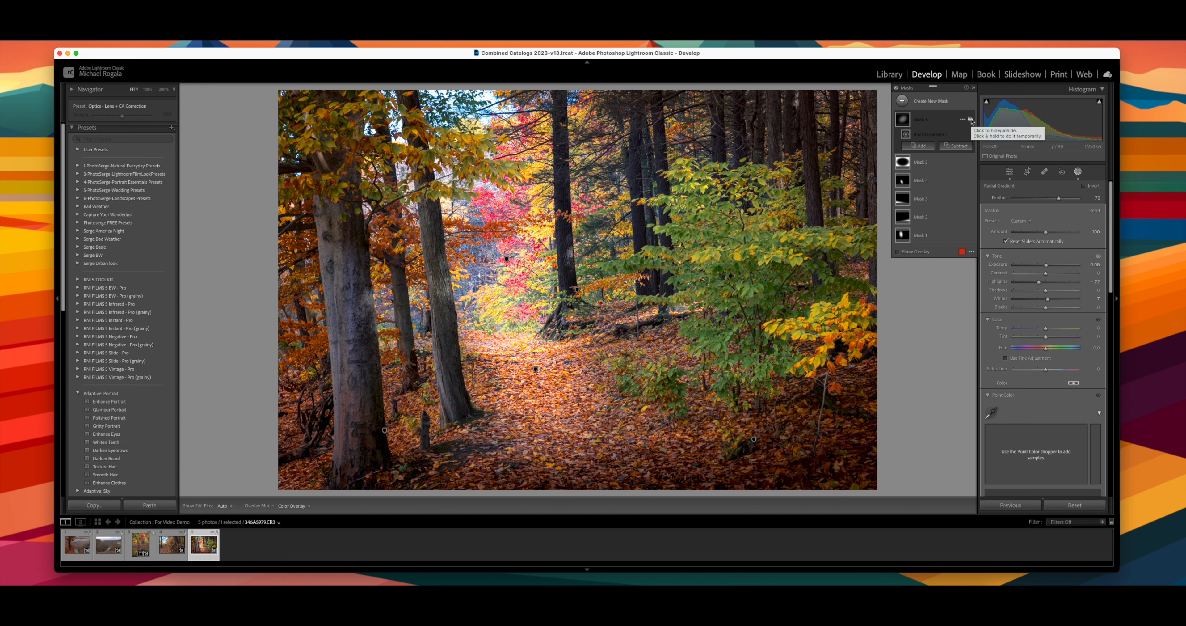
click(971, 120)
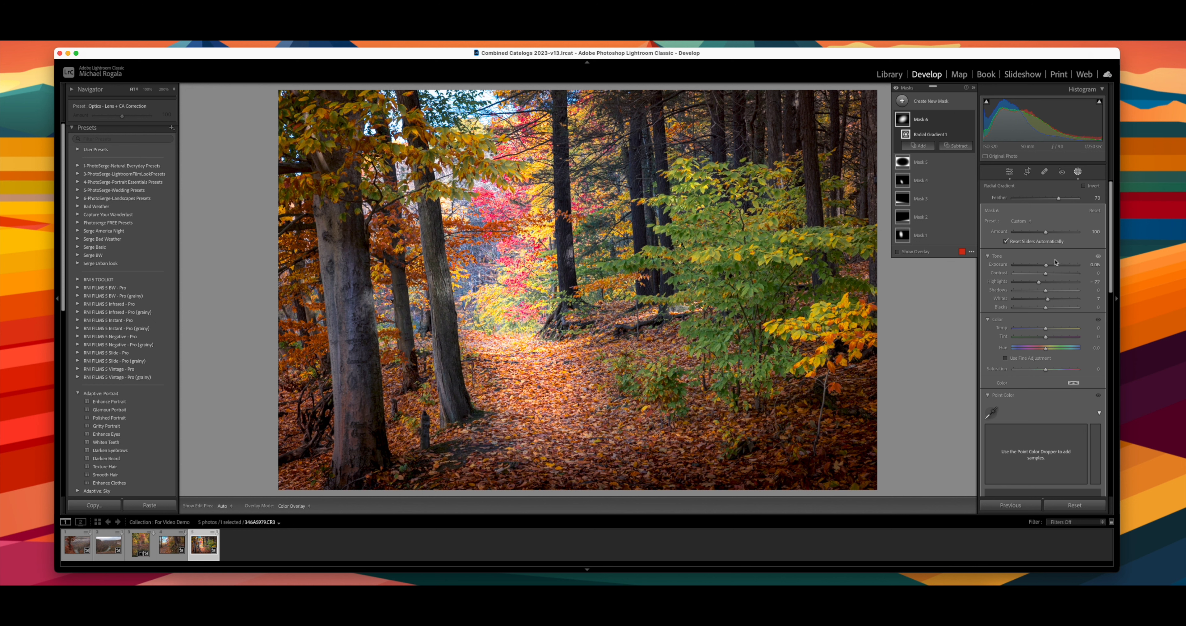
Step: Brighten and warm the tilted radial mask with exposure about 0.21 and temp about 6
click(1046, 265)
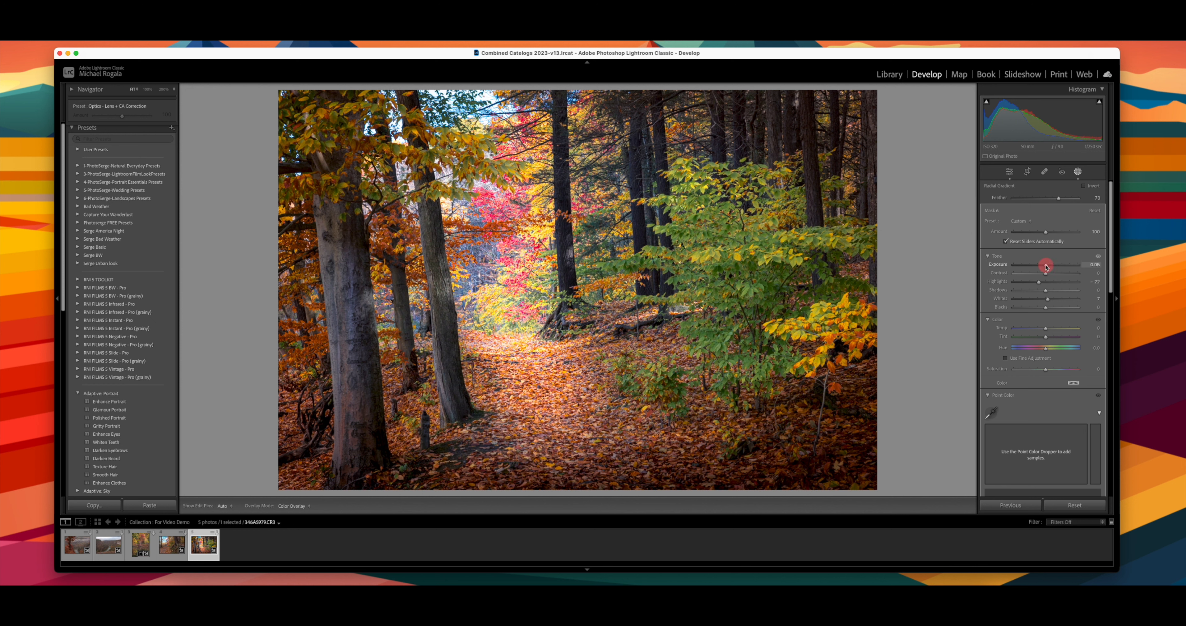
drag(1046, 266, 1047, 266)
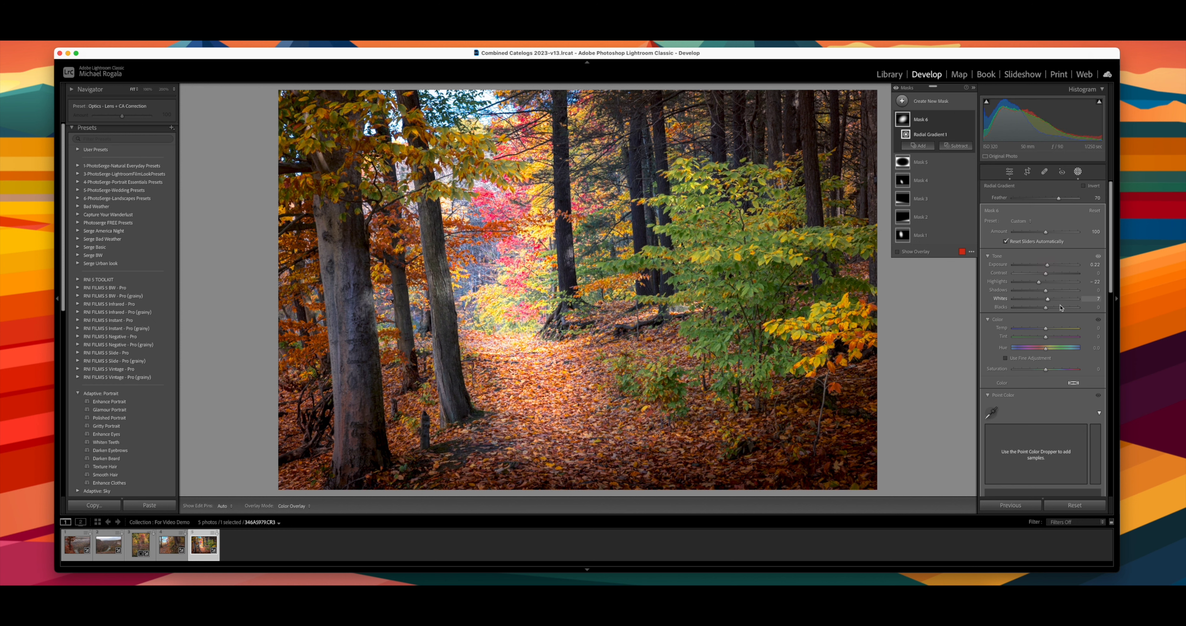
click(1046, 329)
drag(1045, 329, 1047, 328)
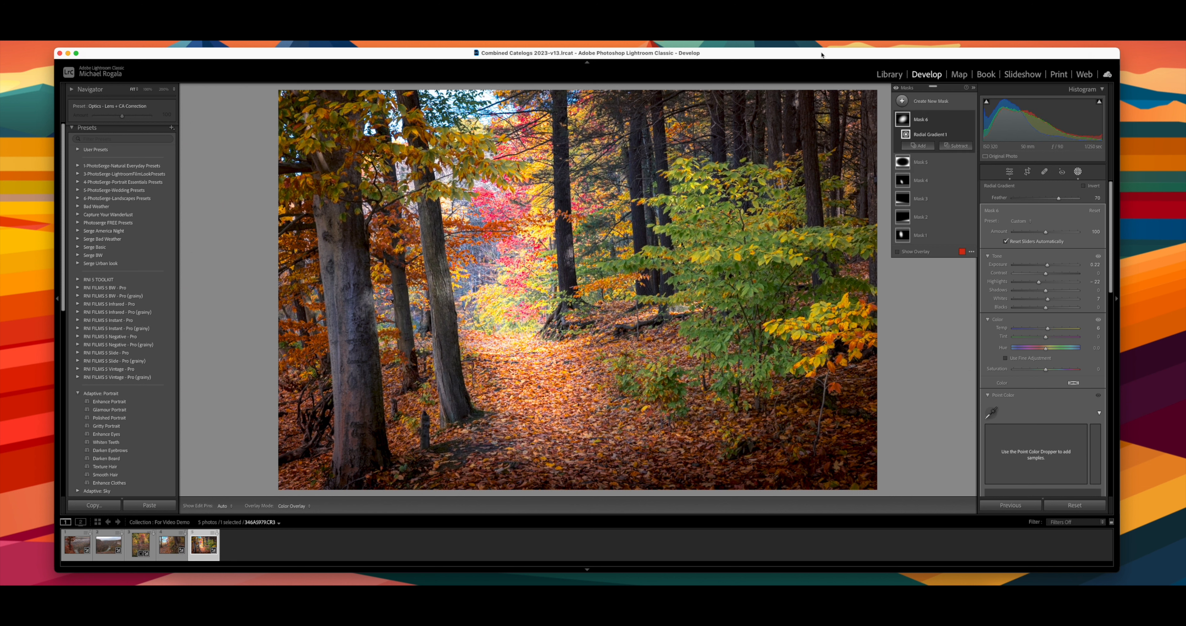